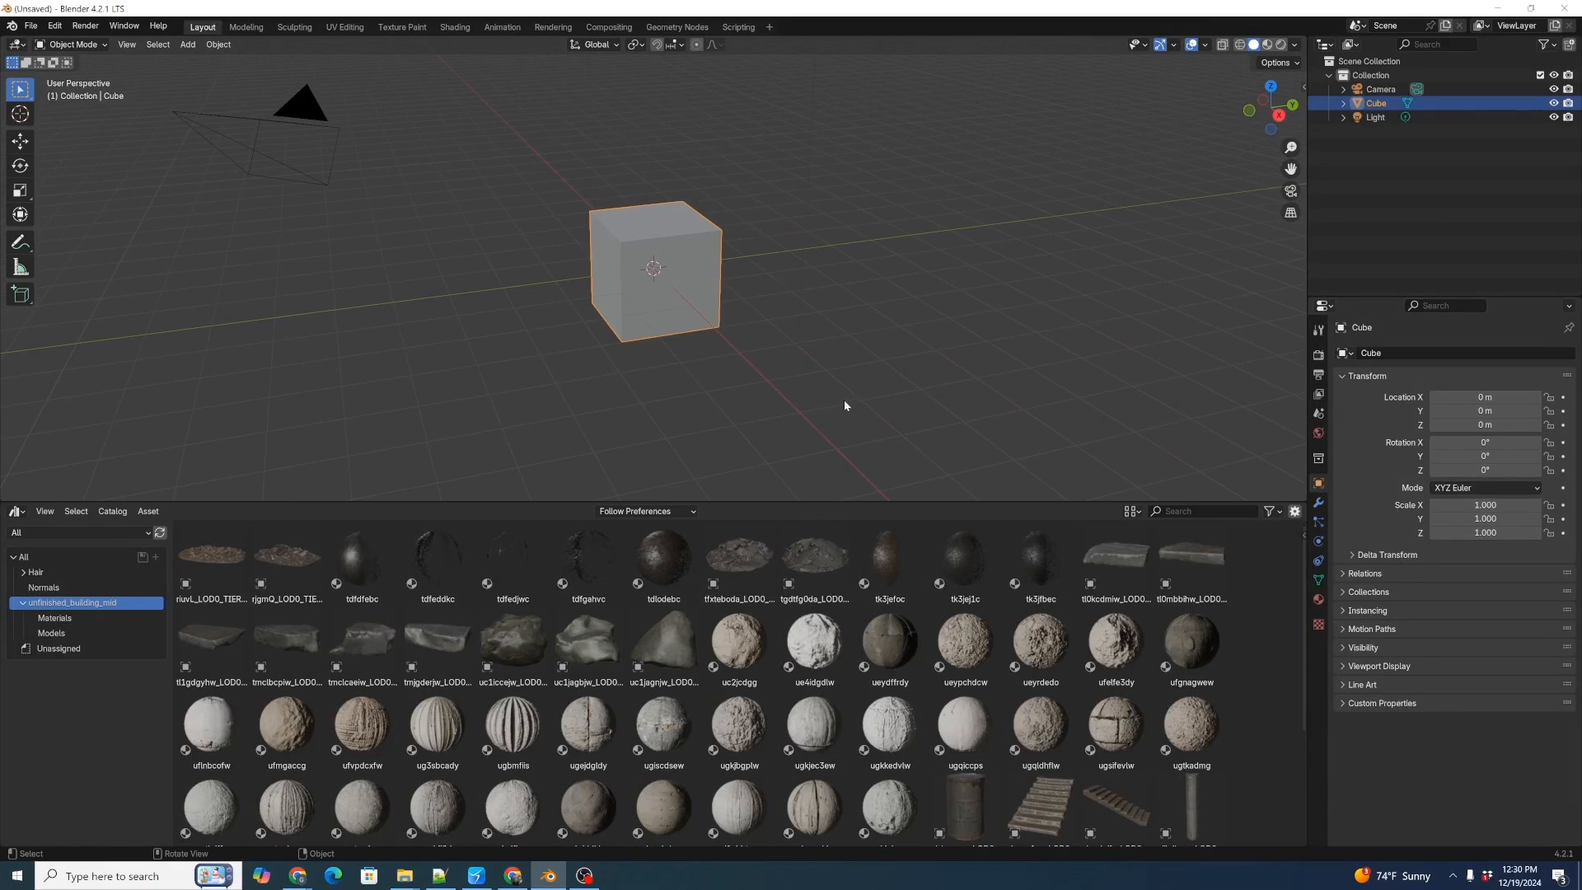
Delete the default cube and add a mesh plane at the world origin.
mouse_move(804, 404)
middle_down()
mouse_move(867, 391)
mouse_move(780, 395)
mouse_move(826, 388)
mouse_move(816, 421)
middle_up()
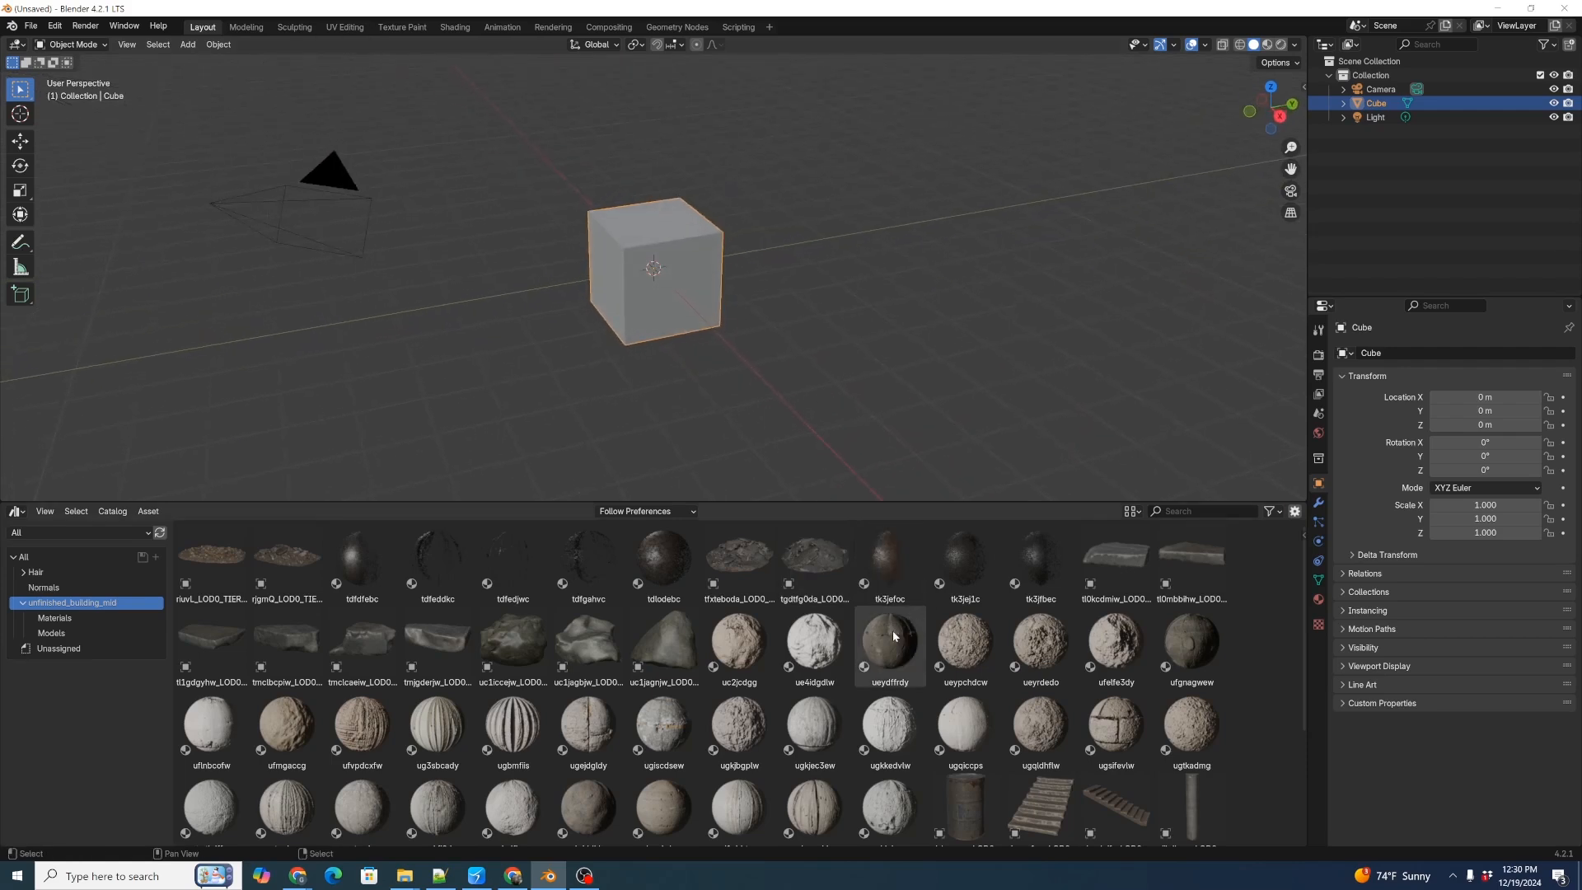
click(45, 620)
click(53, 606)
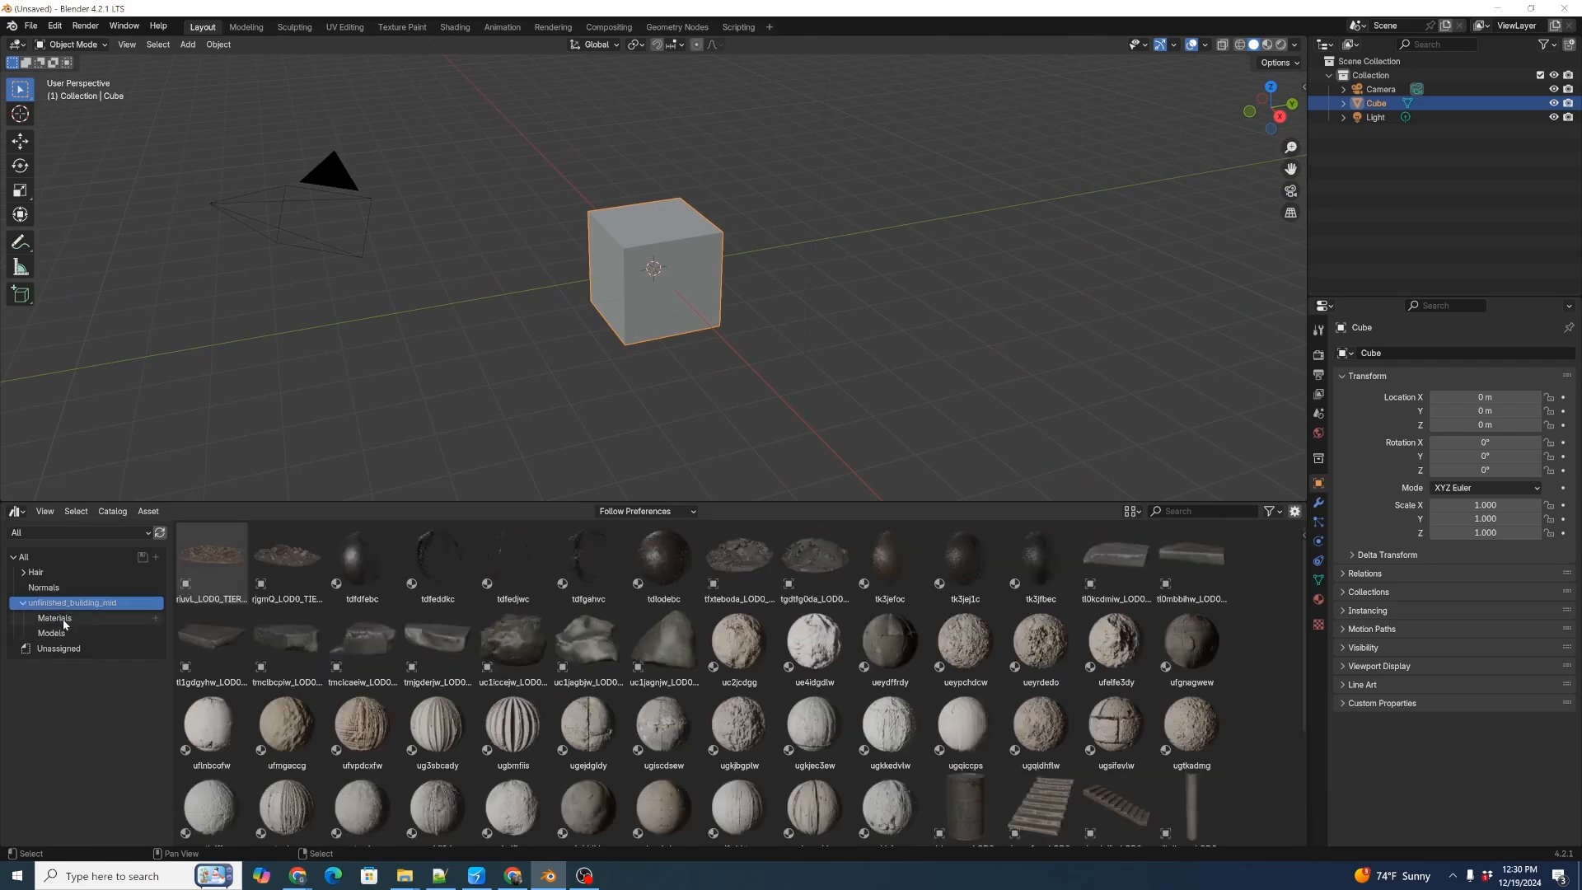
key(x)
click(669, 268)
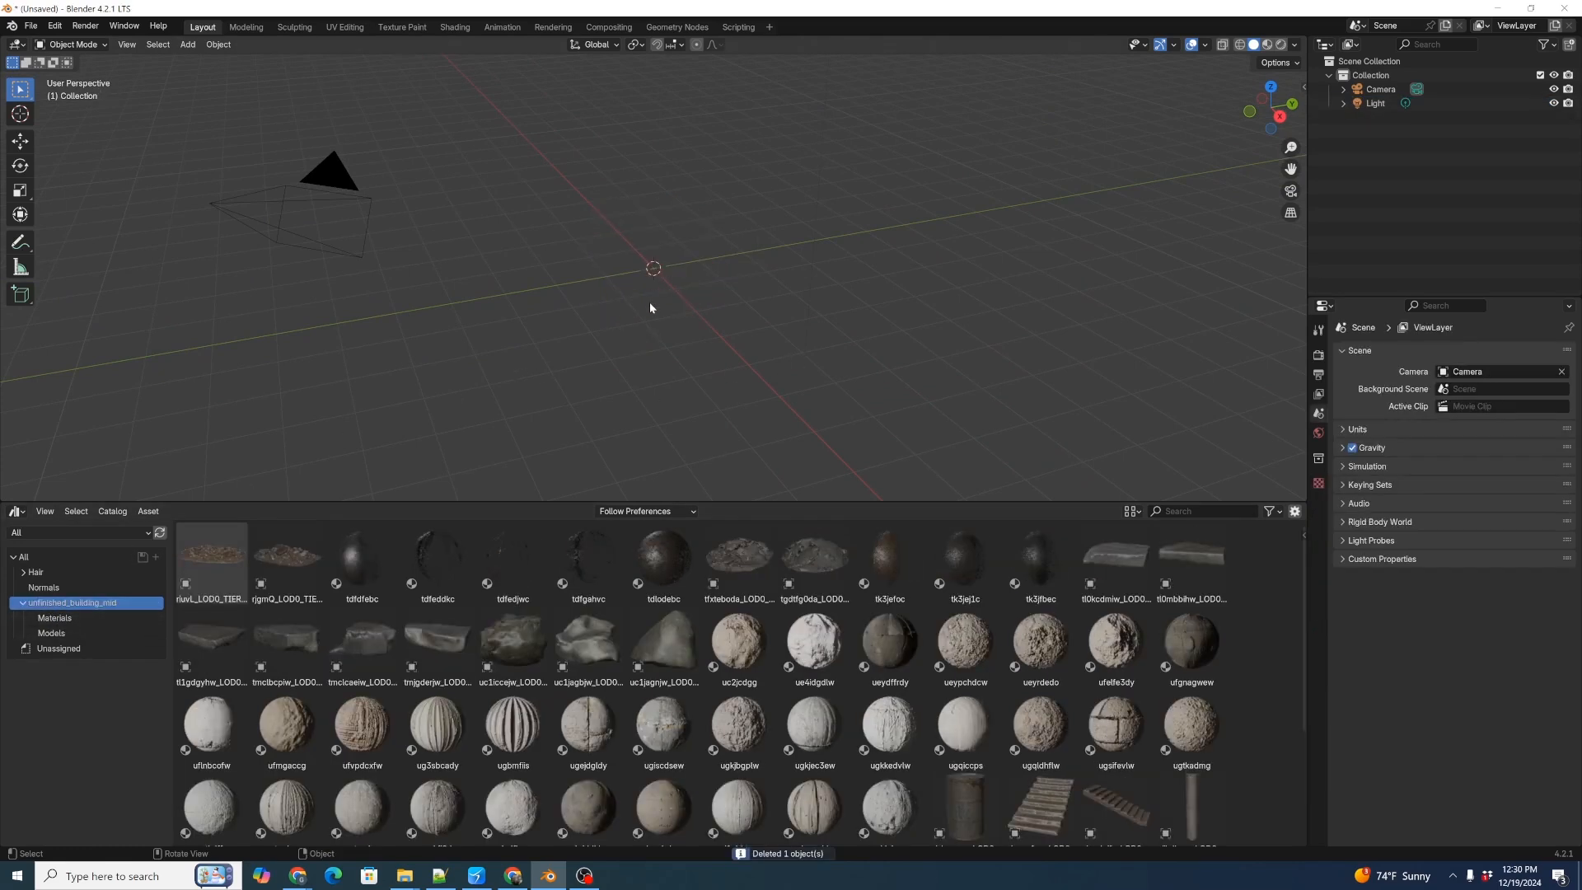
key(shift+a)
mouse_move(644, 307)
click(717, 306)
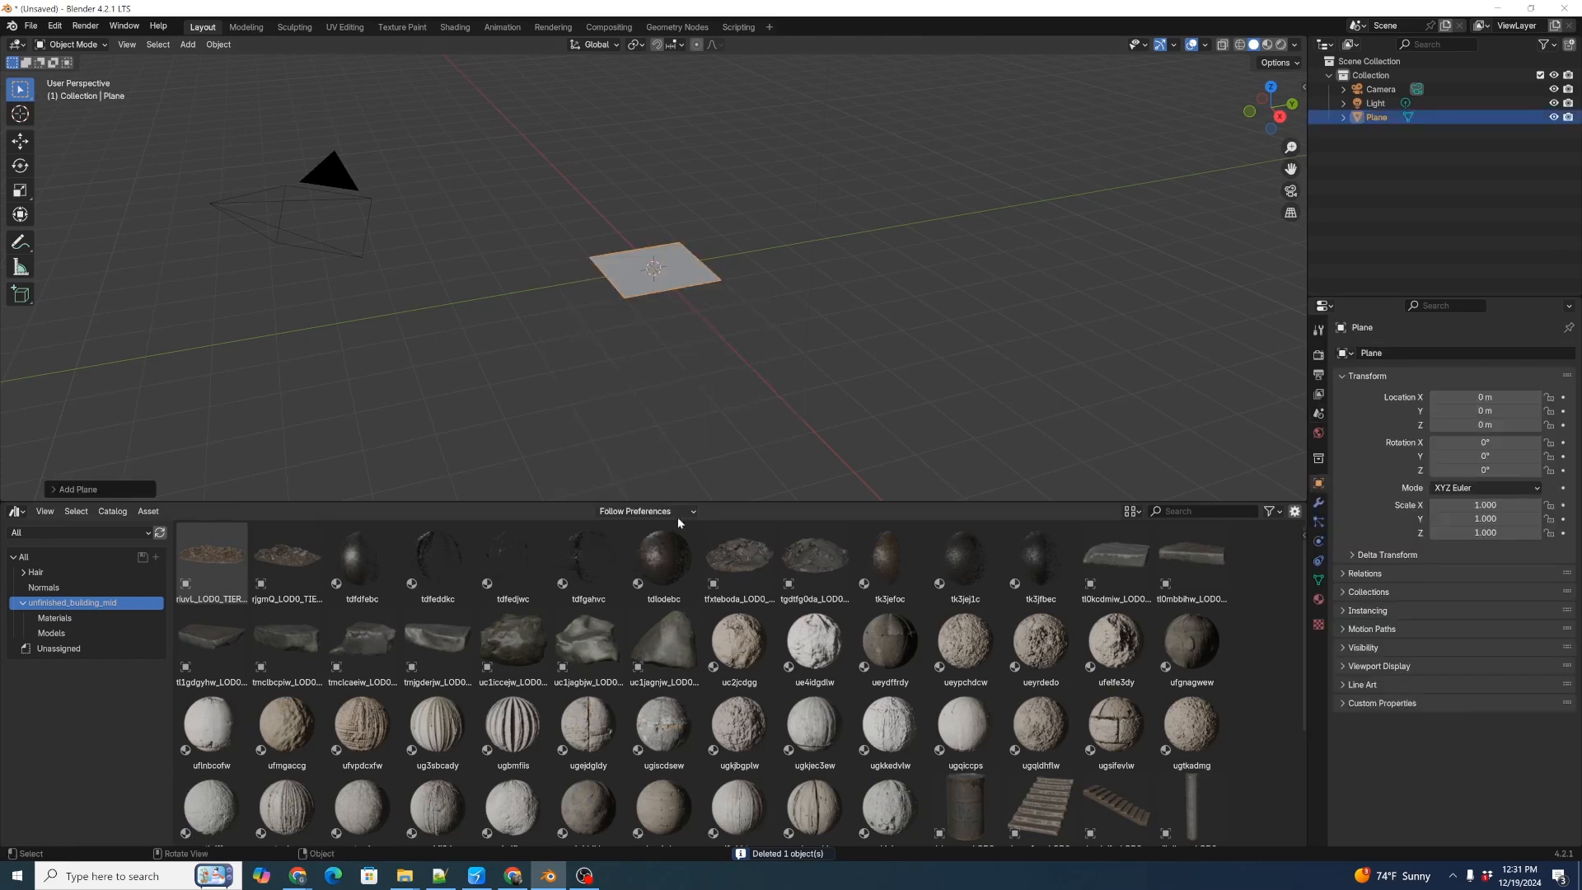
Show the Materials catalog of unfinished_building_mid and apply tdlodebc and ue4idgdlw in turn to the plane.
click(56, 619)
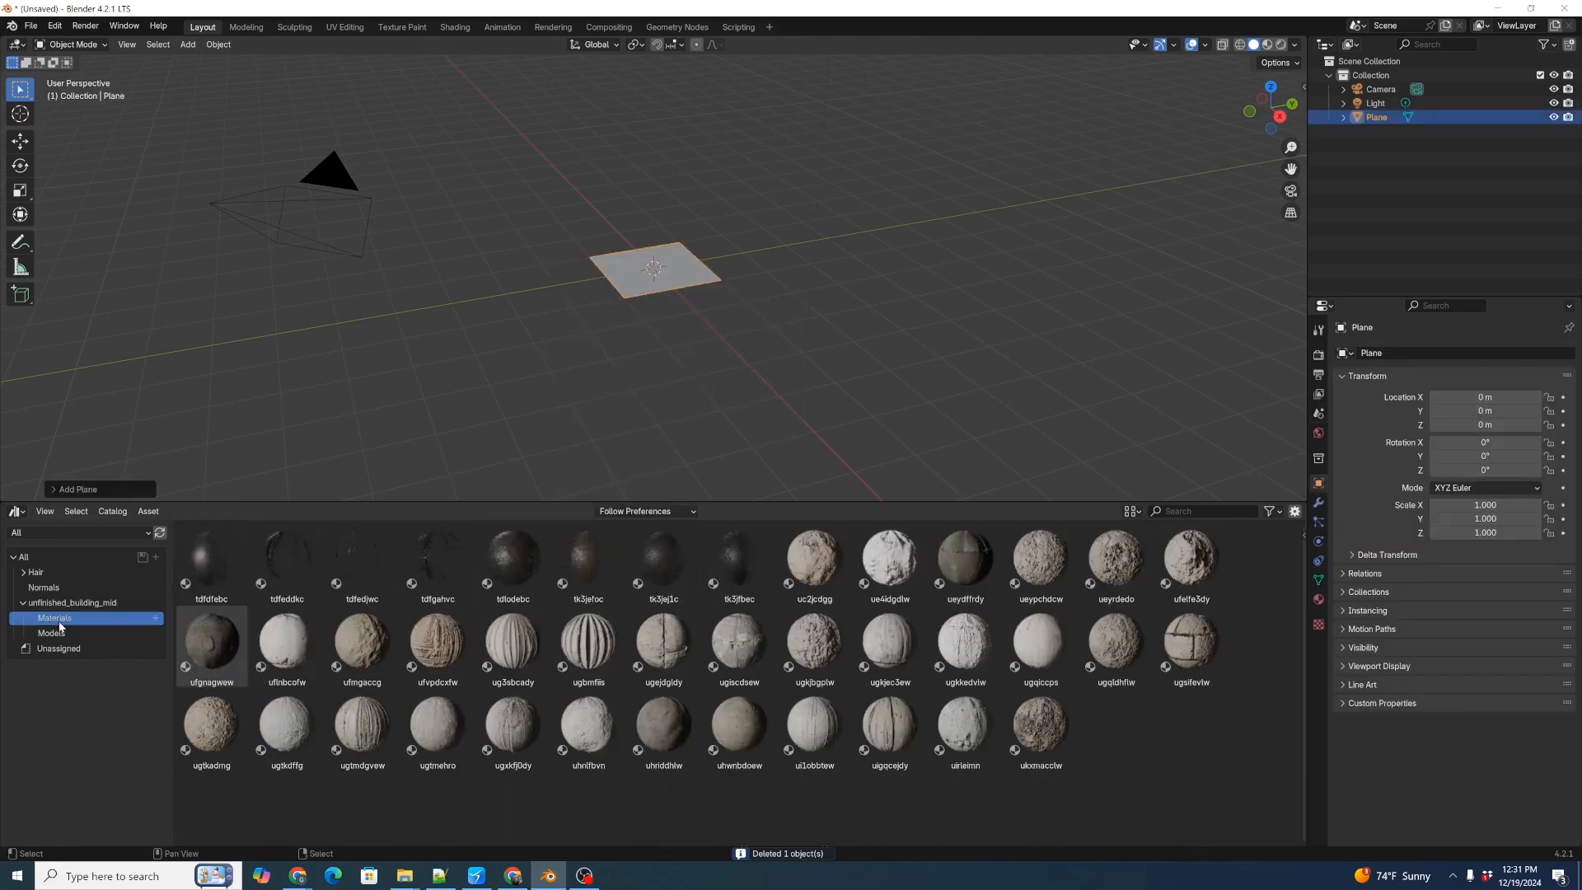
drag(513, 560, 689, 267)
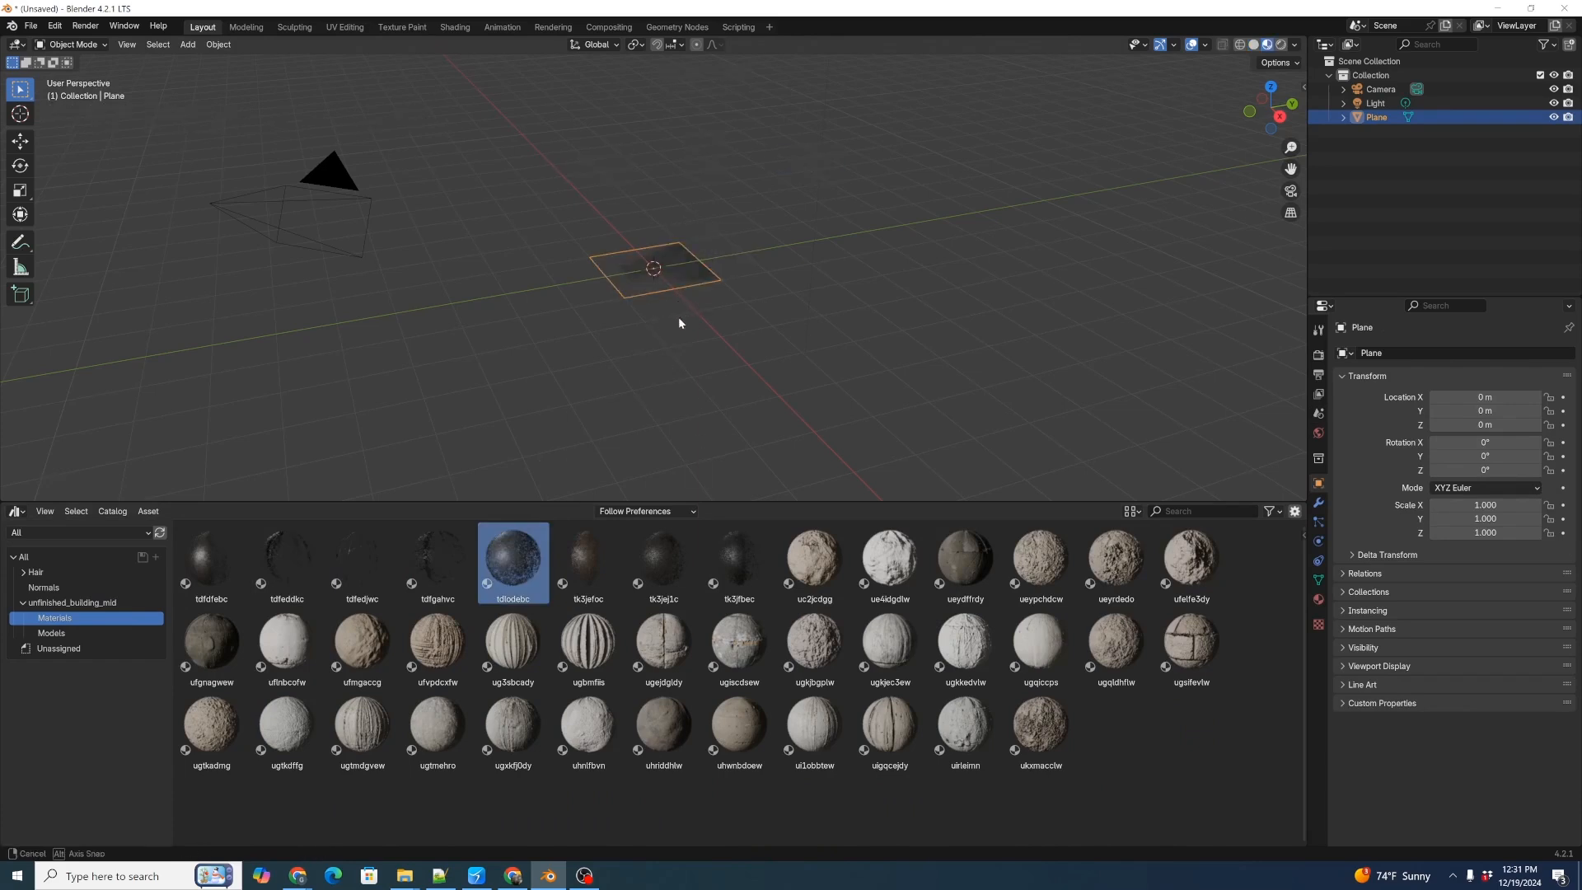
scroll(690, 346, up, 7)
drag(857, 534, 635, 325)
scroll(704, 324, up, 3)
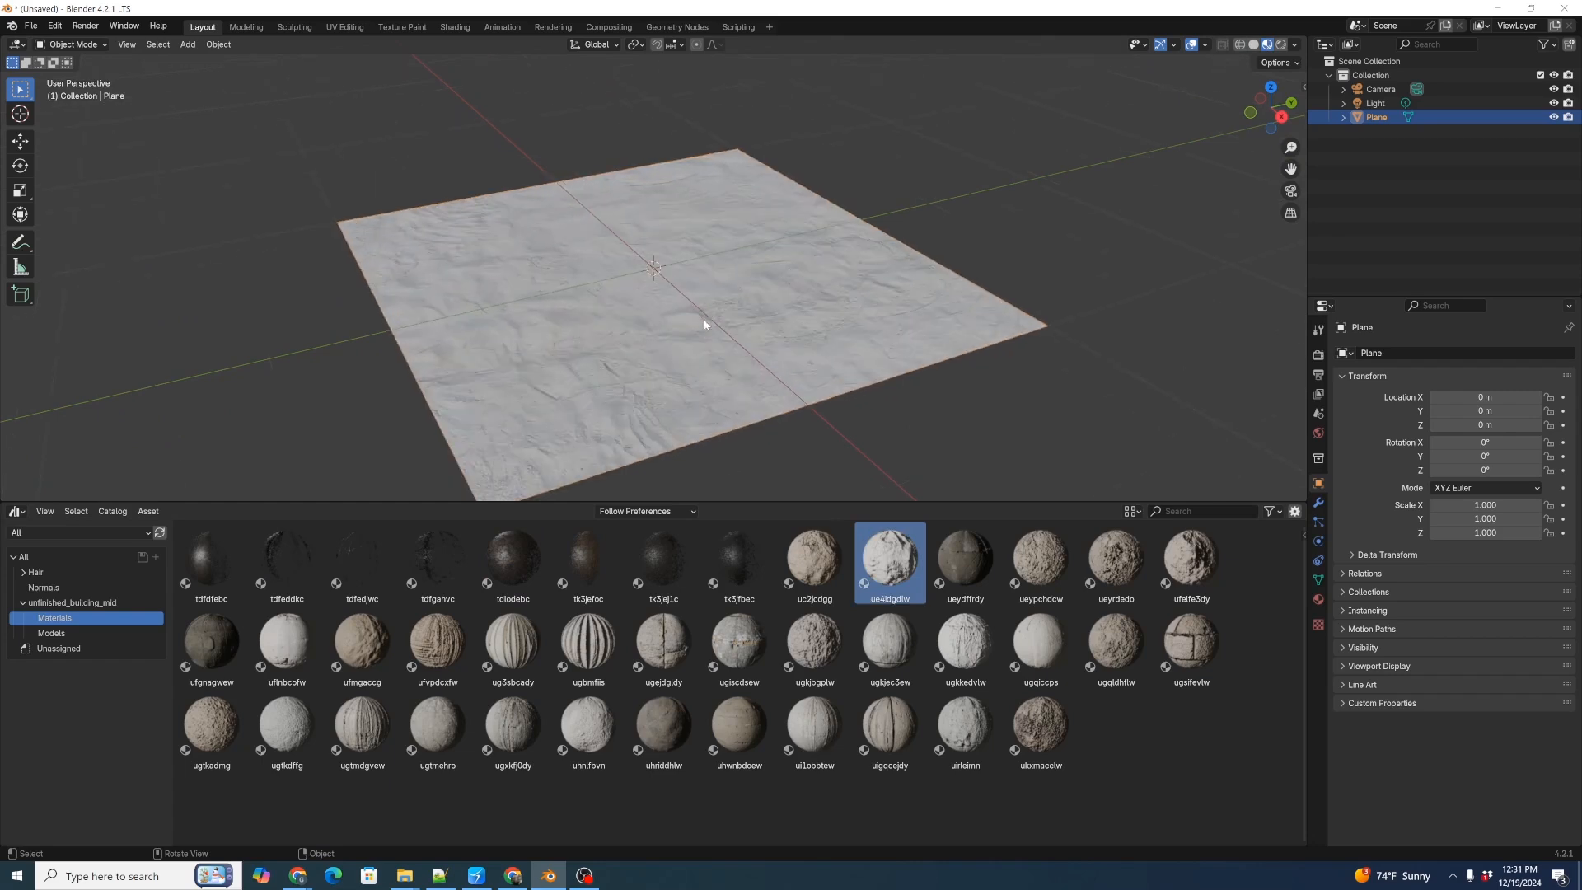
Try the uc2jcdgg and ueydffrdy materials from the asset library on the plane.
middle_drag(705, 324, 667, 325)
drag(814, 560, 730, 424)
drag(964, 561, 725, 296)
Apply the ueypchdcw material to the plane and inspect its surface up close.
drag(1040, 560, 774, 313)
scroll(774, 313, up, 3)
scroll(754, 343, down, 2)
middle_drag(738, 353, 744, 349)
scroll(744, 349, up, 3)
scroll(744, 358, down, 4)
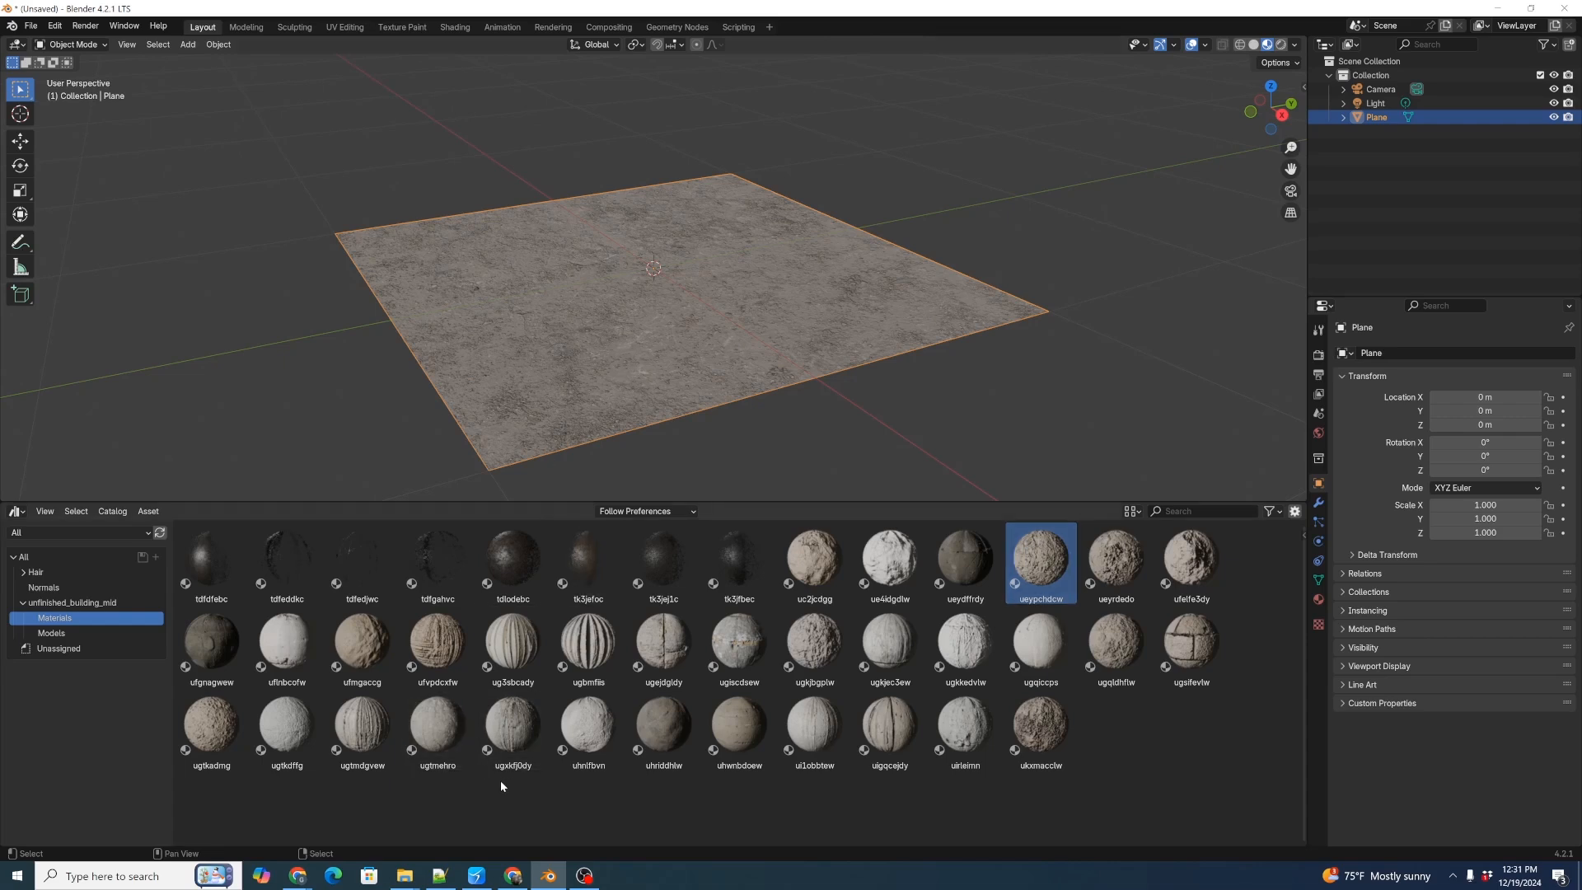
Switch to Chrome and download batch_asset_importer_v0.0.4.zip from the Batch-Import-BlenderAssets v0.0.4 release into the Downloads folder.
mouse_move(297, 875)
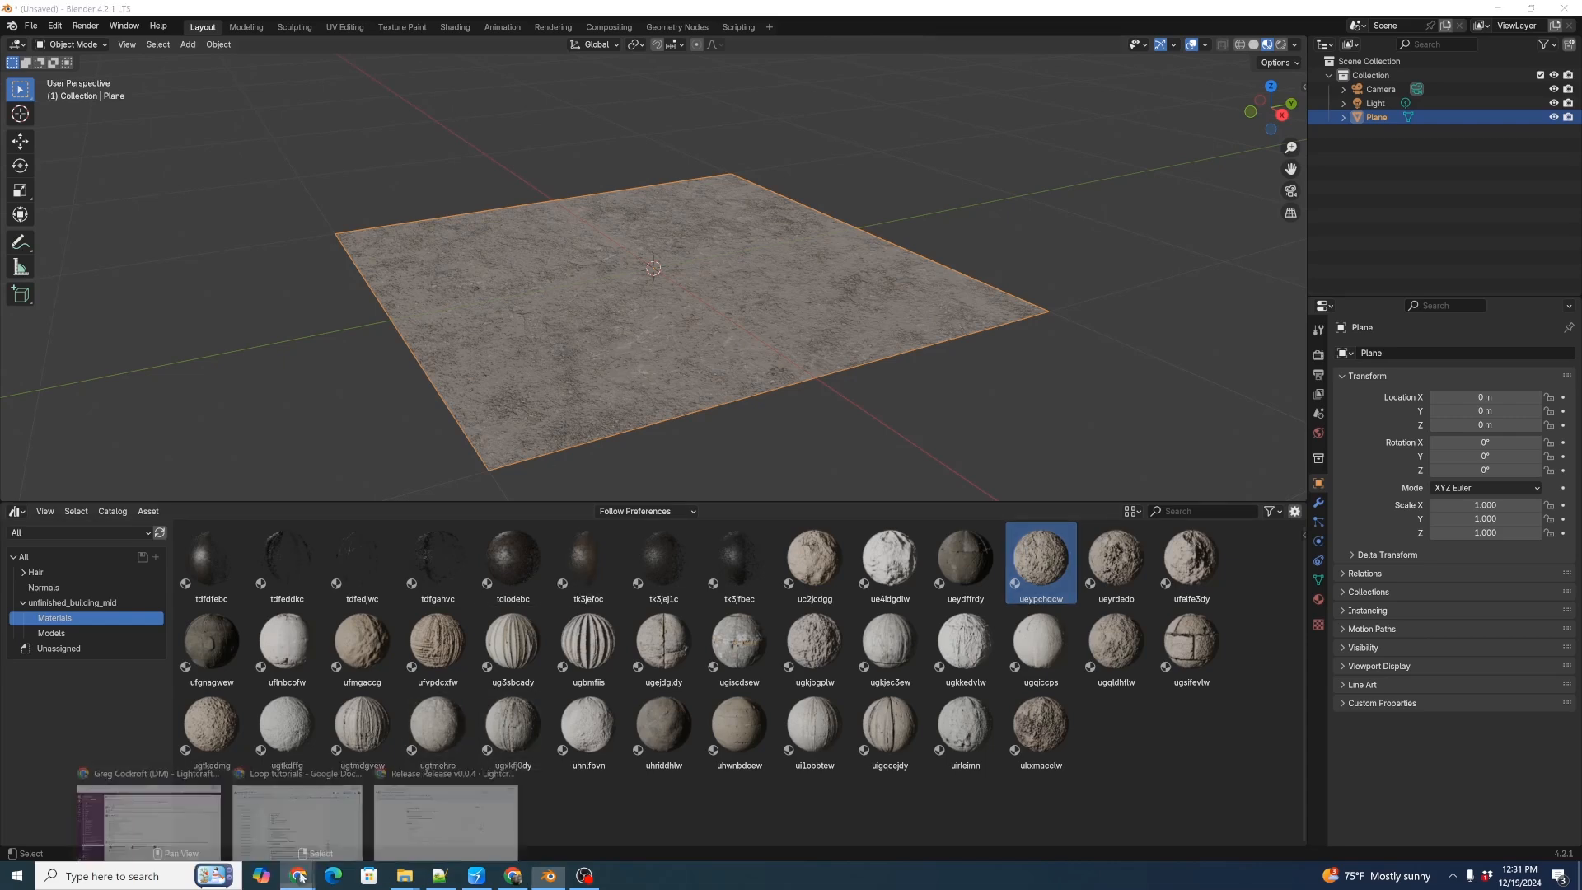
click(450, 834)
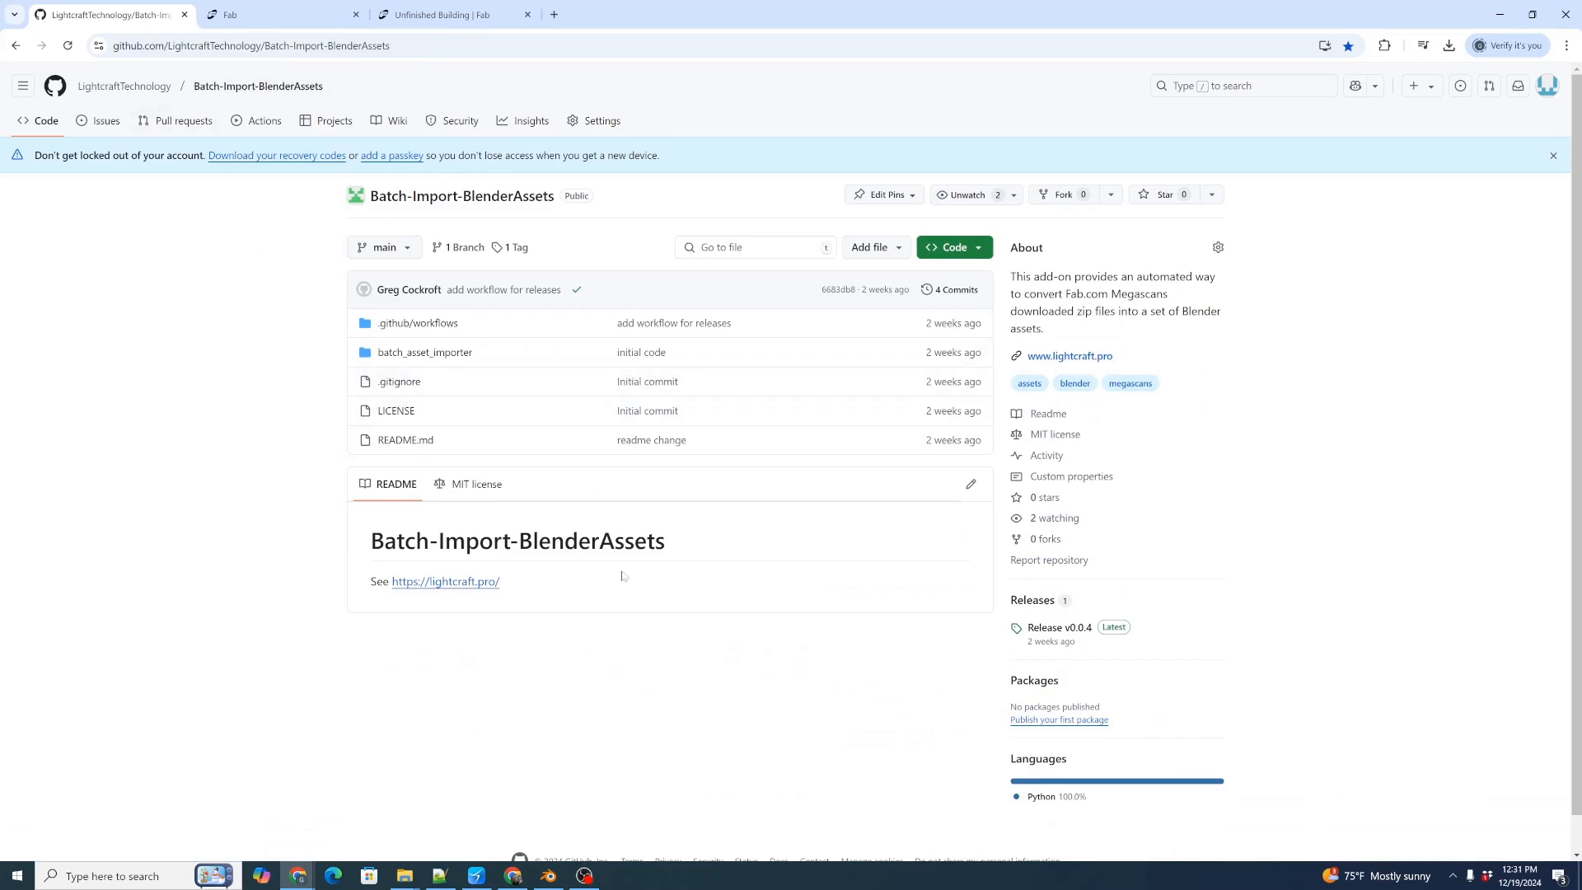
click(1118, 631)
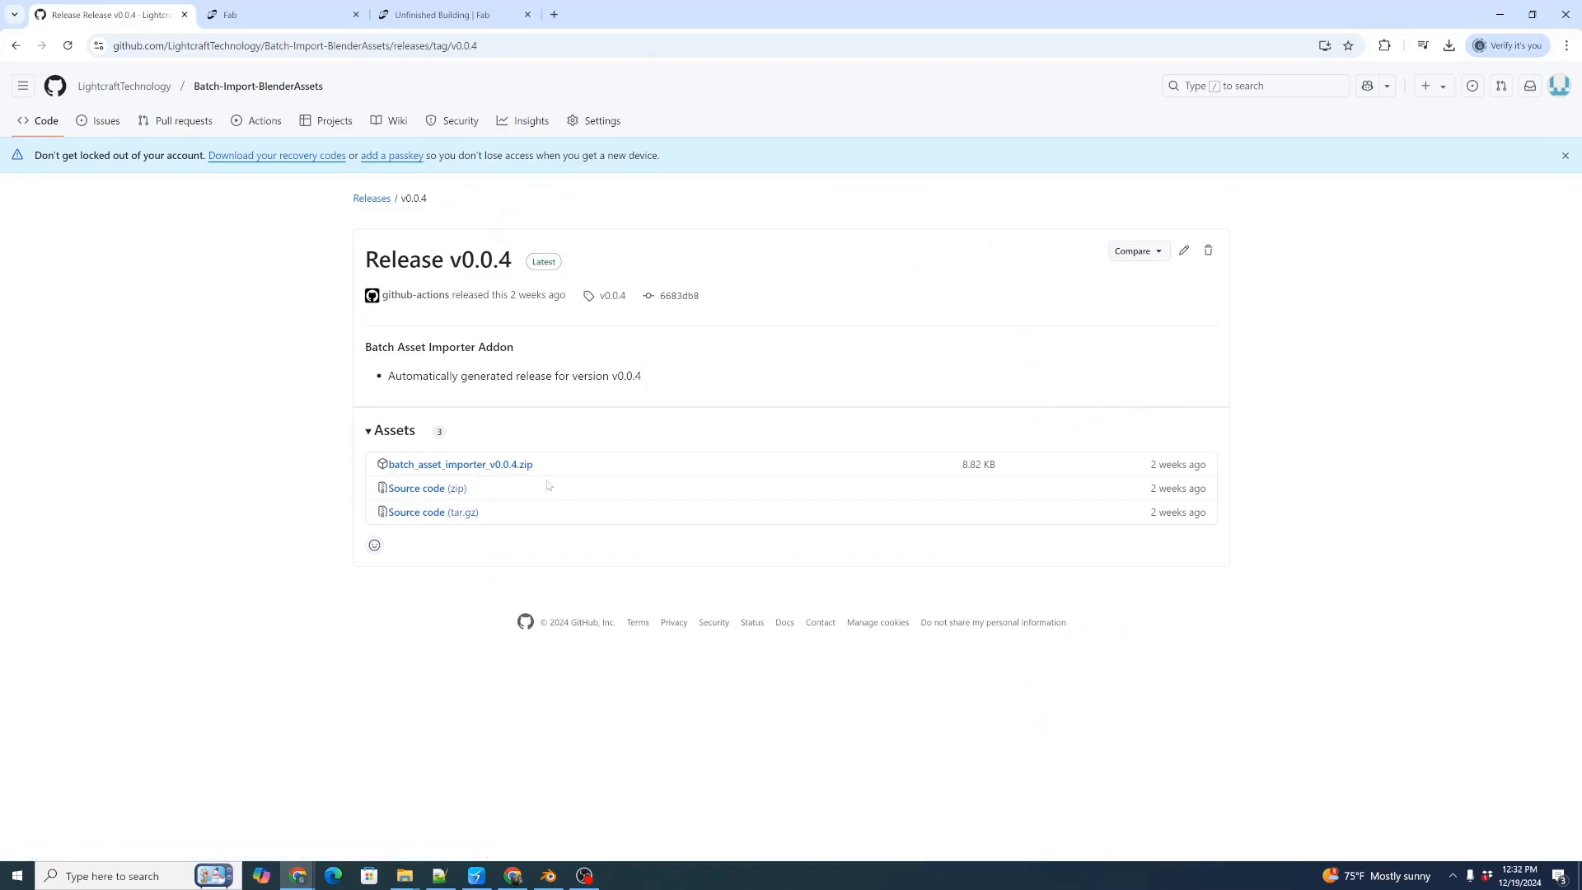
click(514, 467)
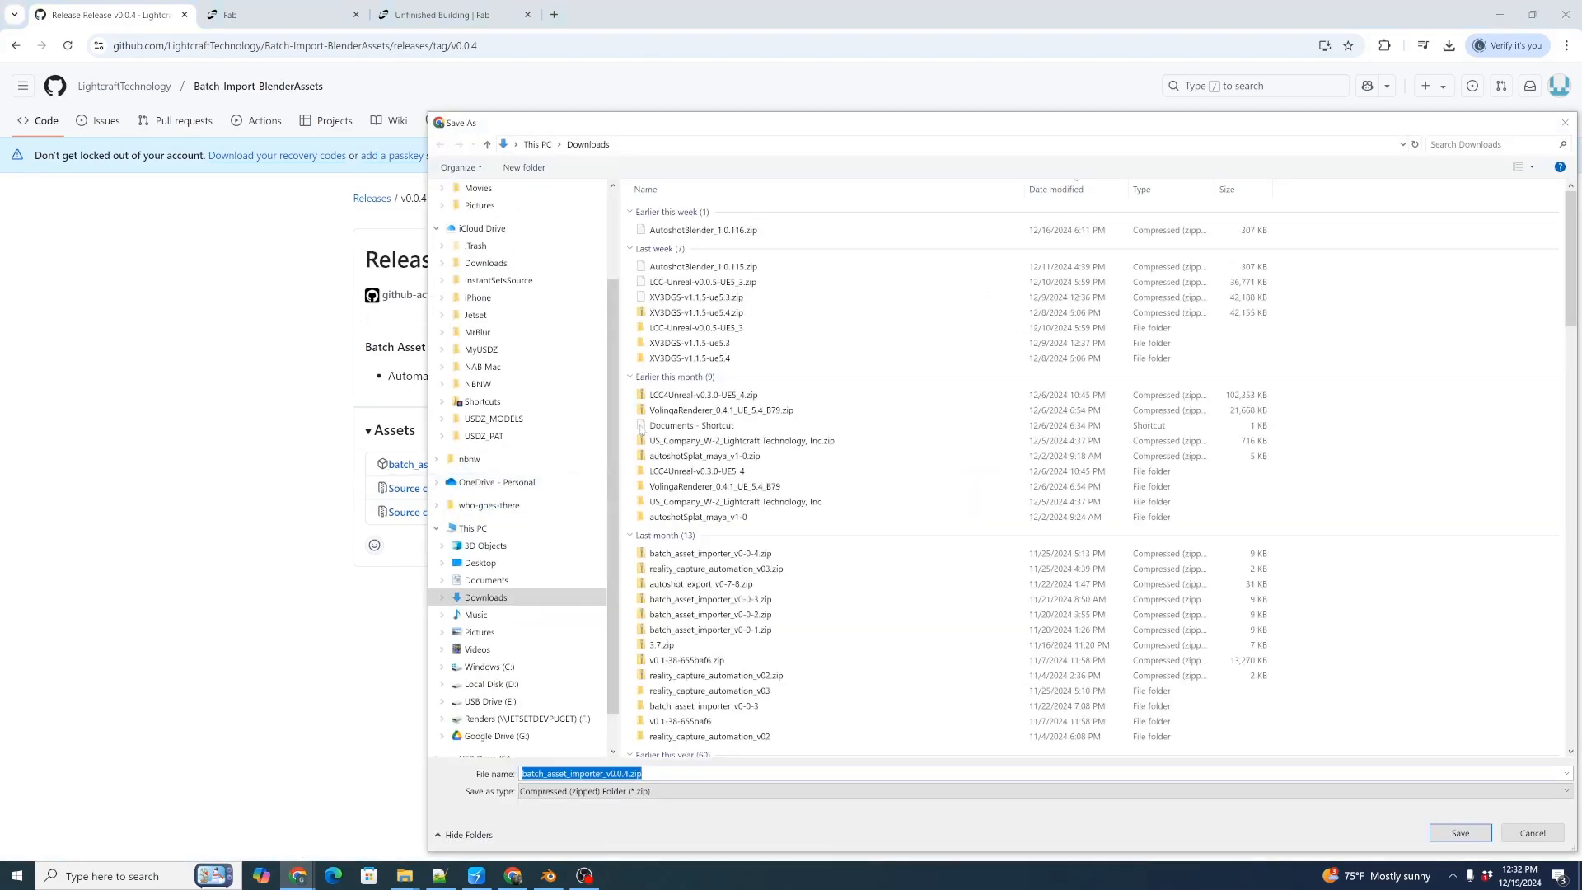
click(1460, 833)
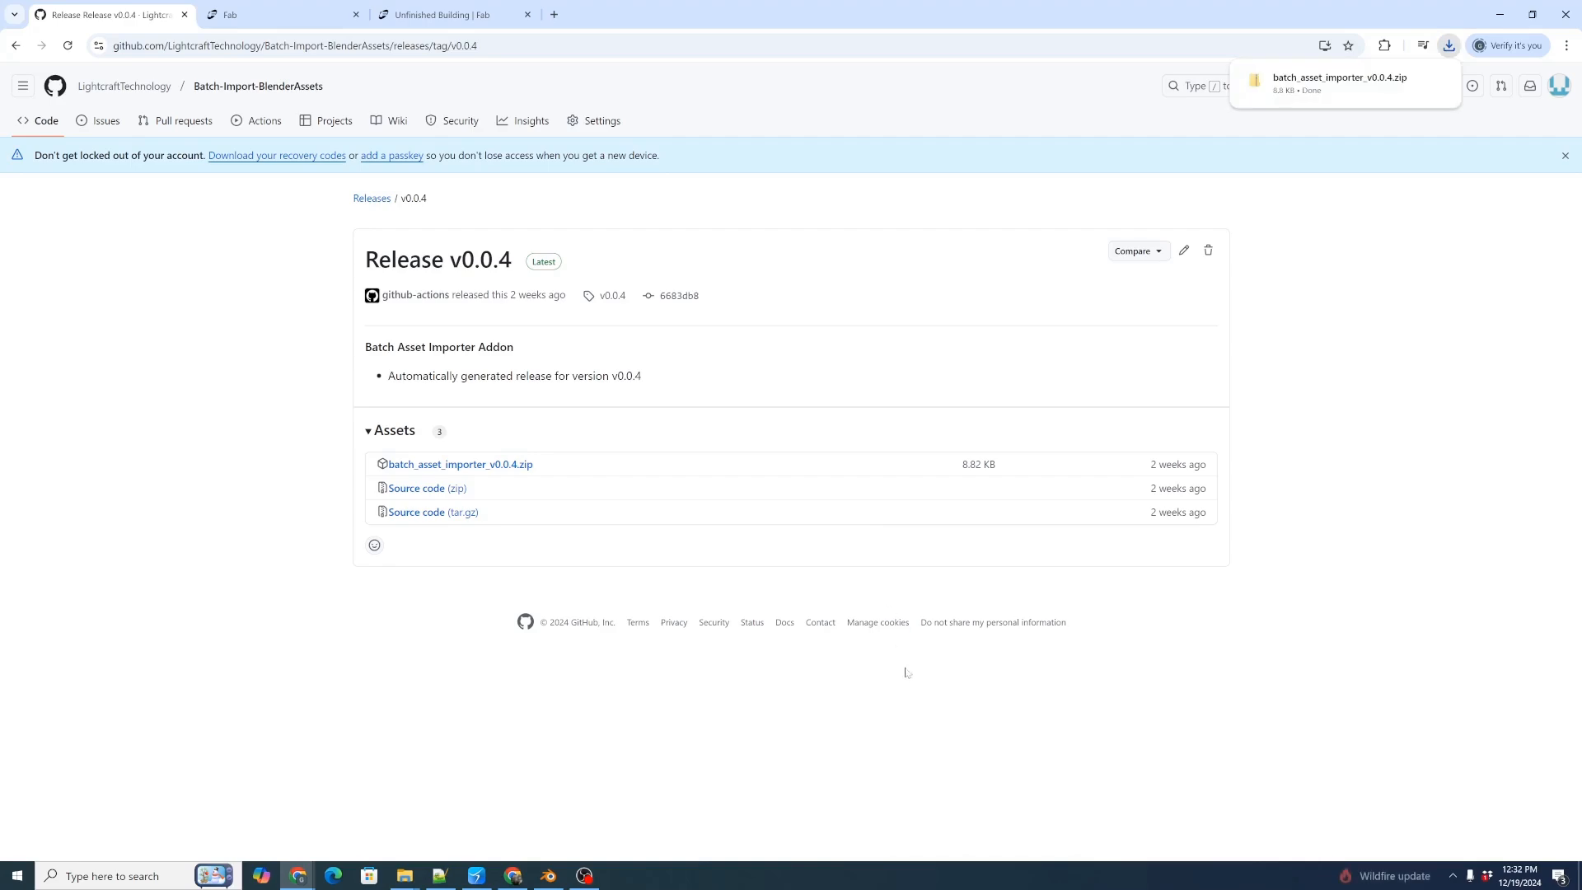
Switch back to Blender and start installing an add-on from disk in the add-on preferences.
key(alt+Tab)
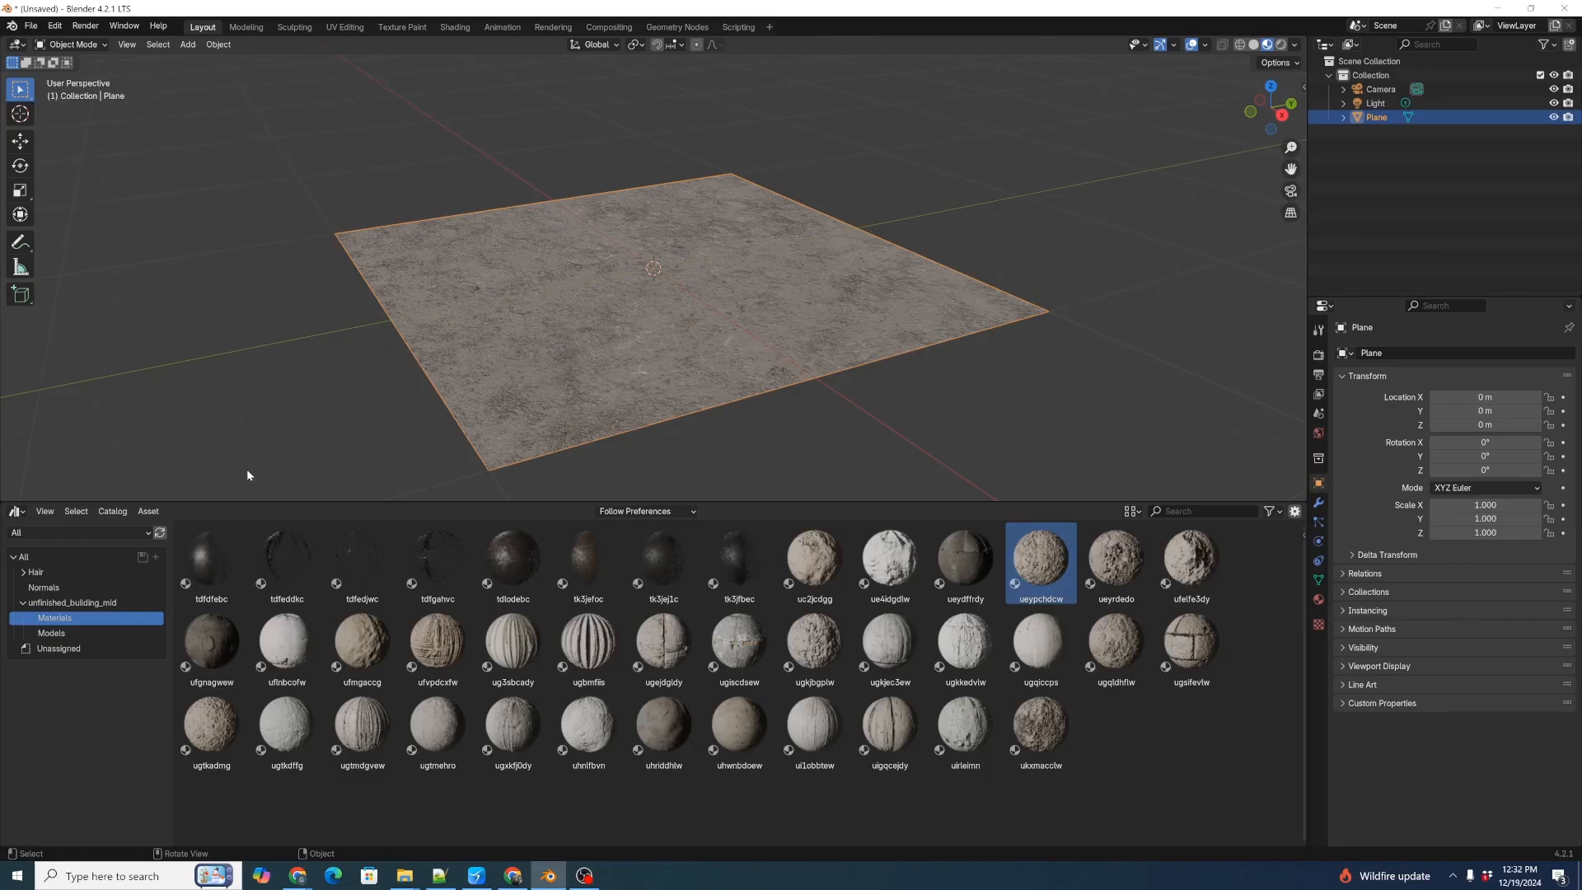
click(55, 26)
click(110, 202)
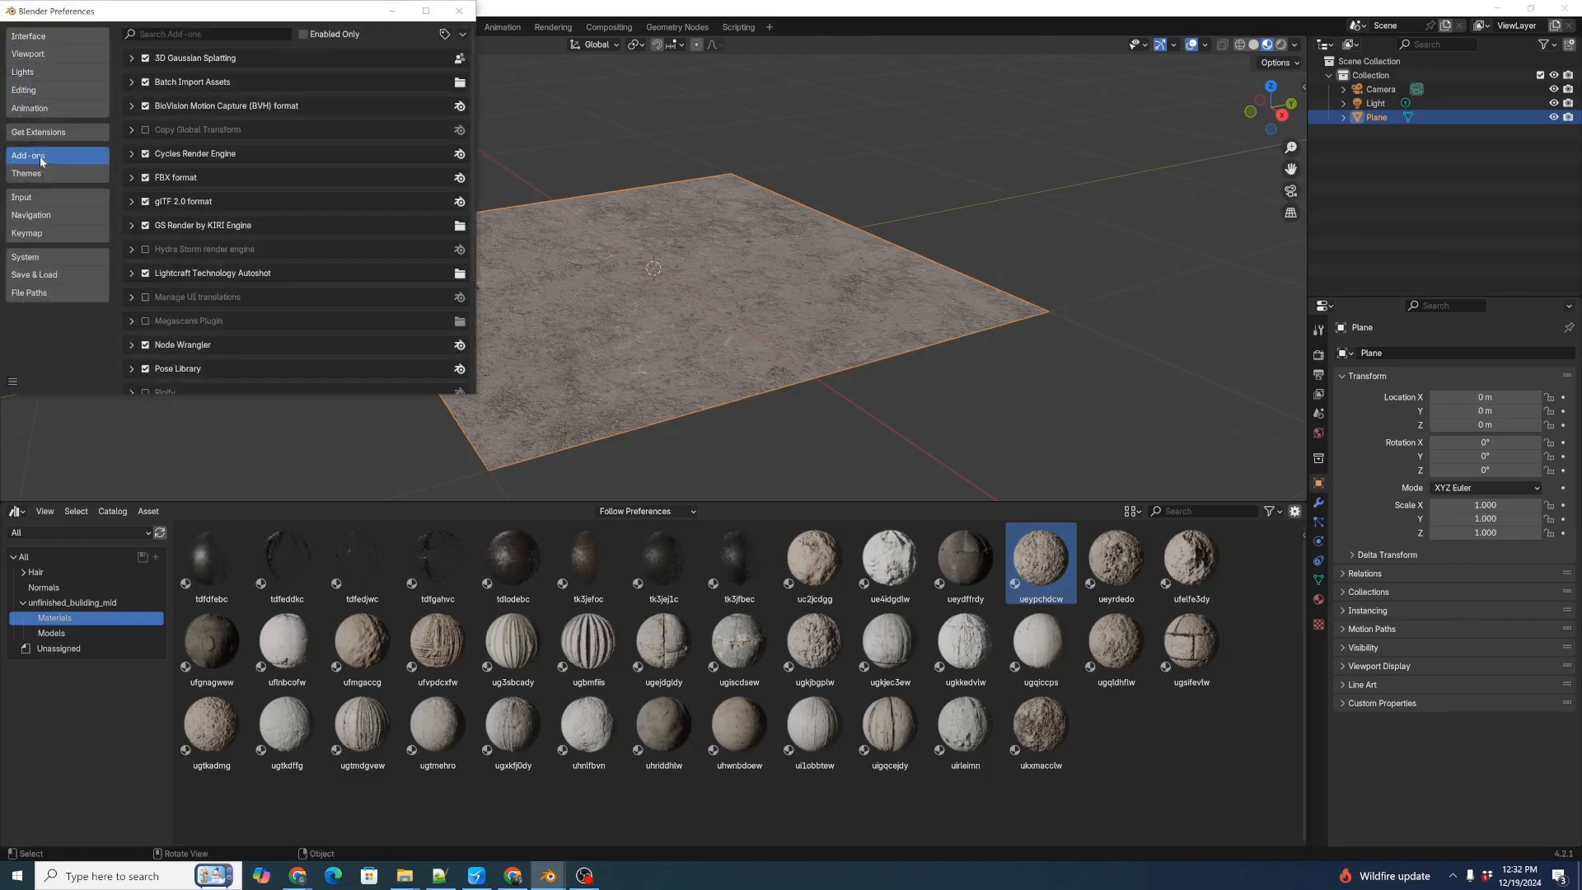
click(463, 34)
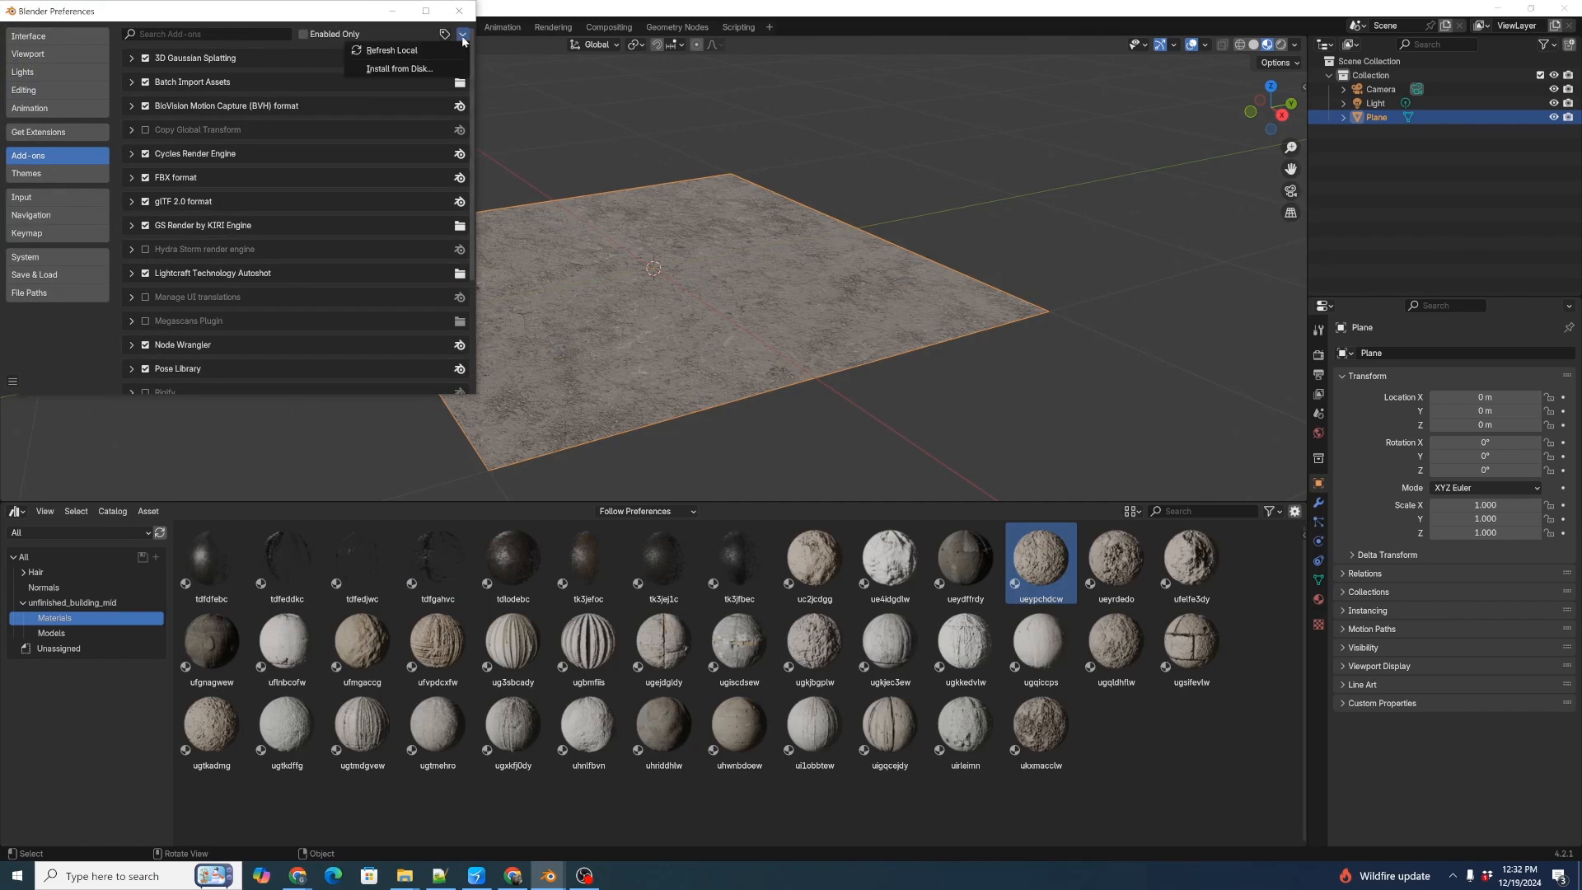
click(428, 68)
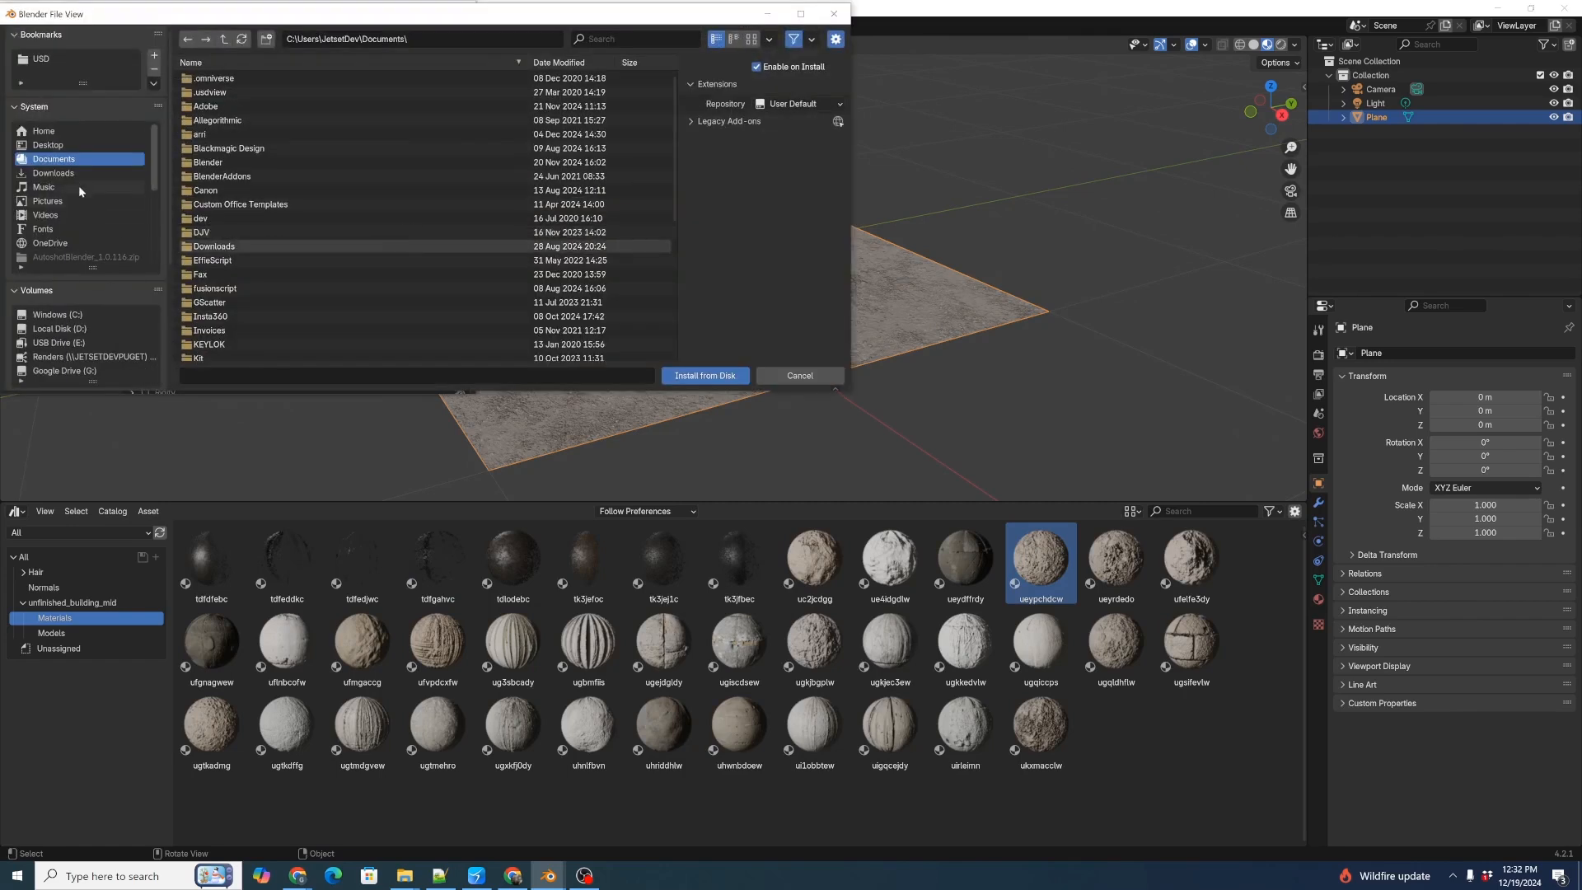
Filter the Downloads folder for "batch", install batch_asset_importer_v0.0.4.zip, and close the preferences.
click(74, 173)
key(ctrl+f)
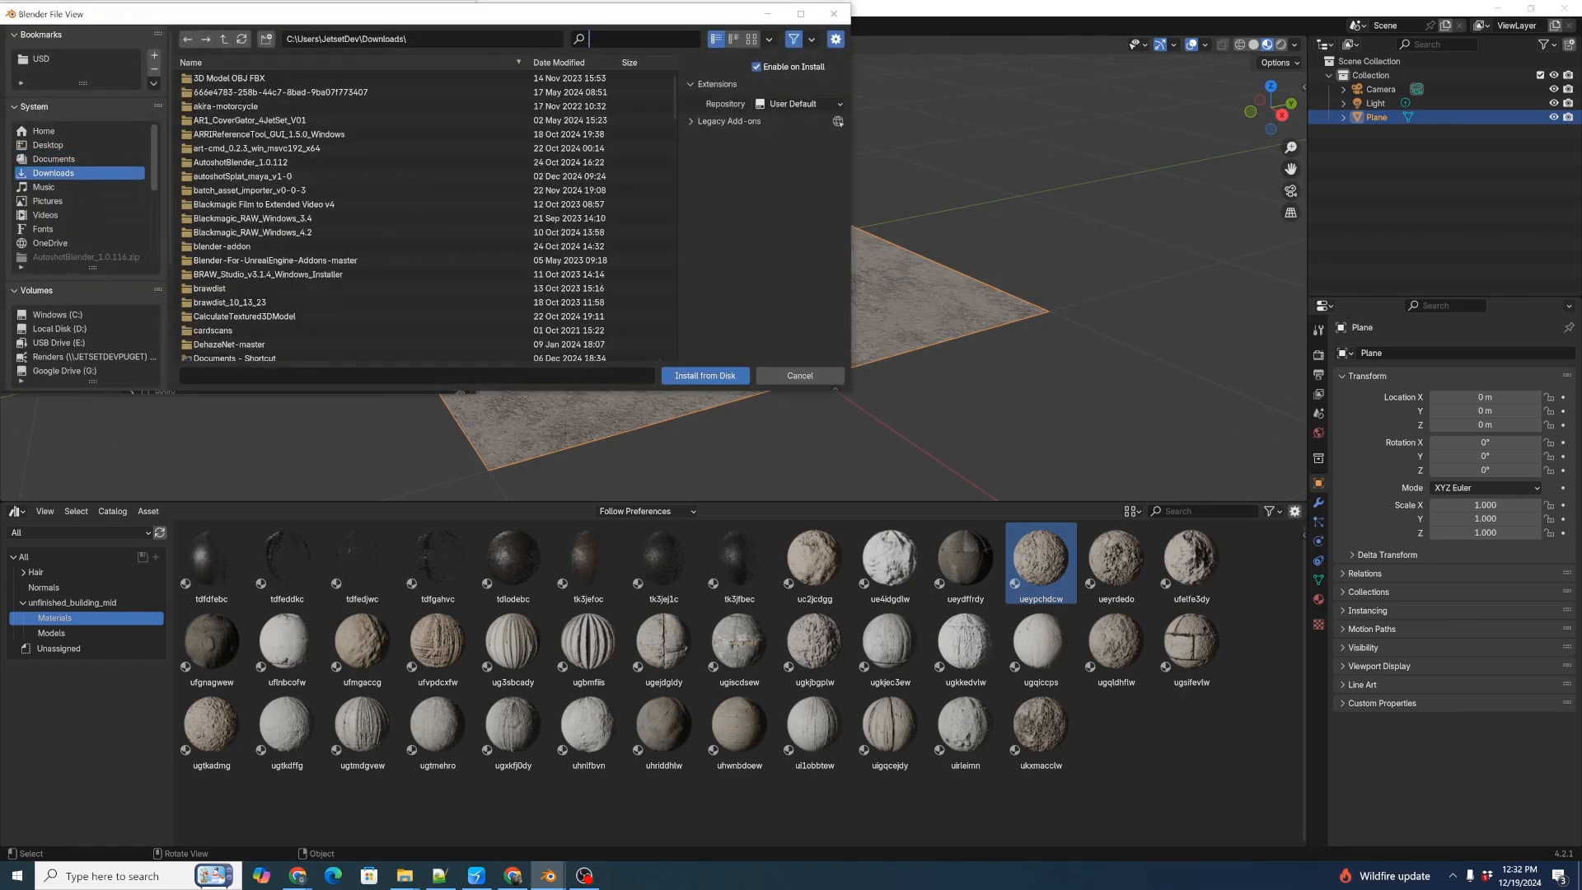
text(batch)
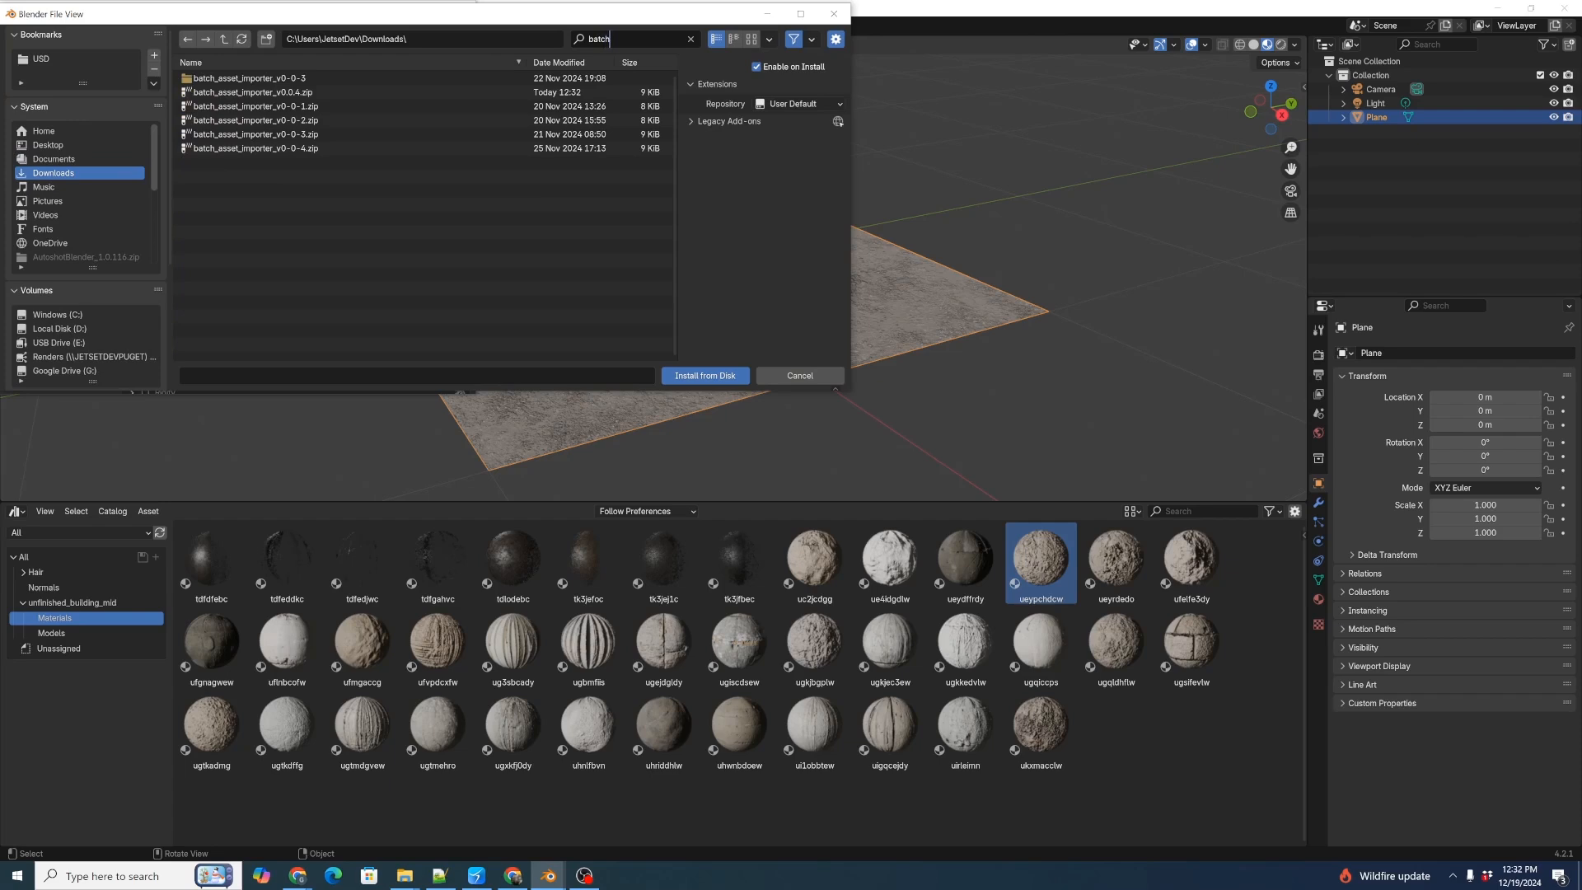
click(271, 93)
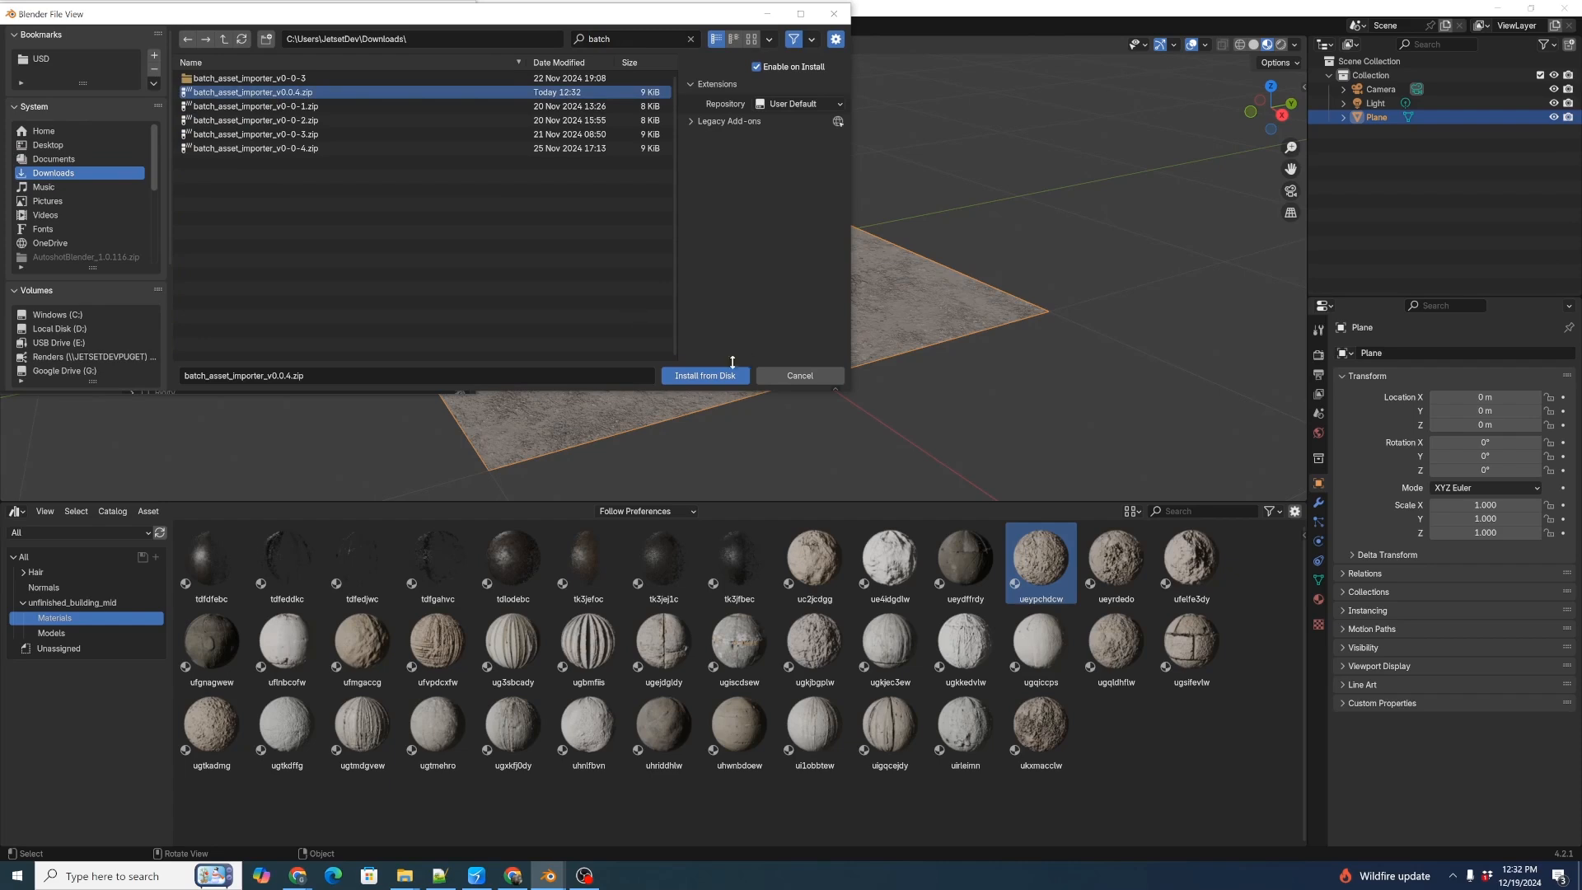
click(705, 376)
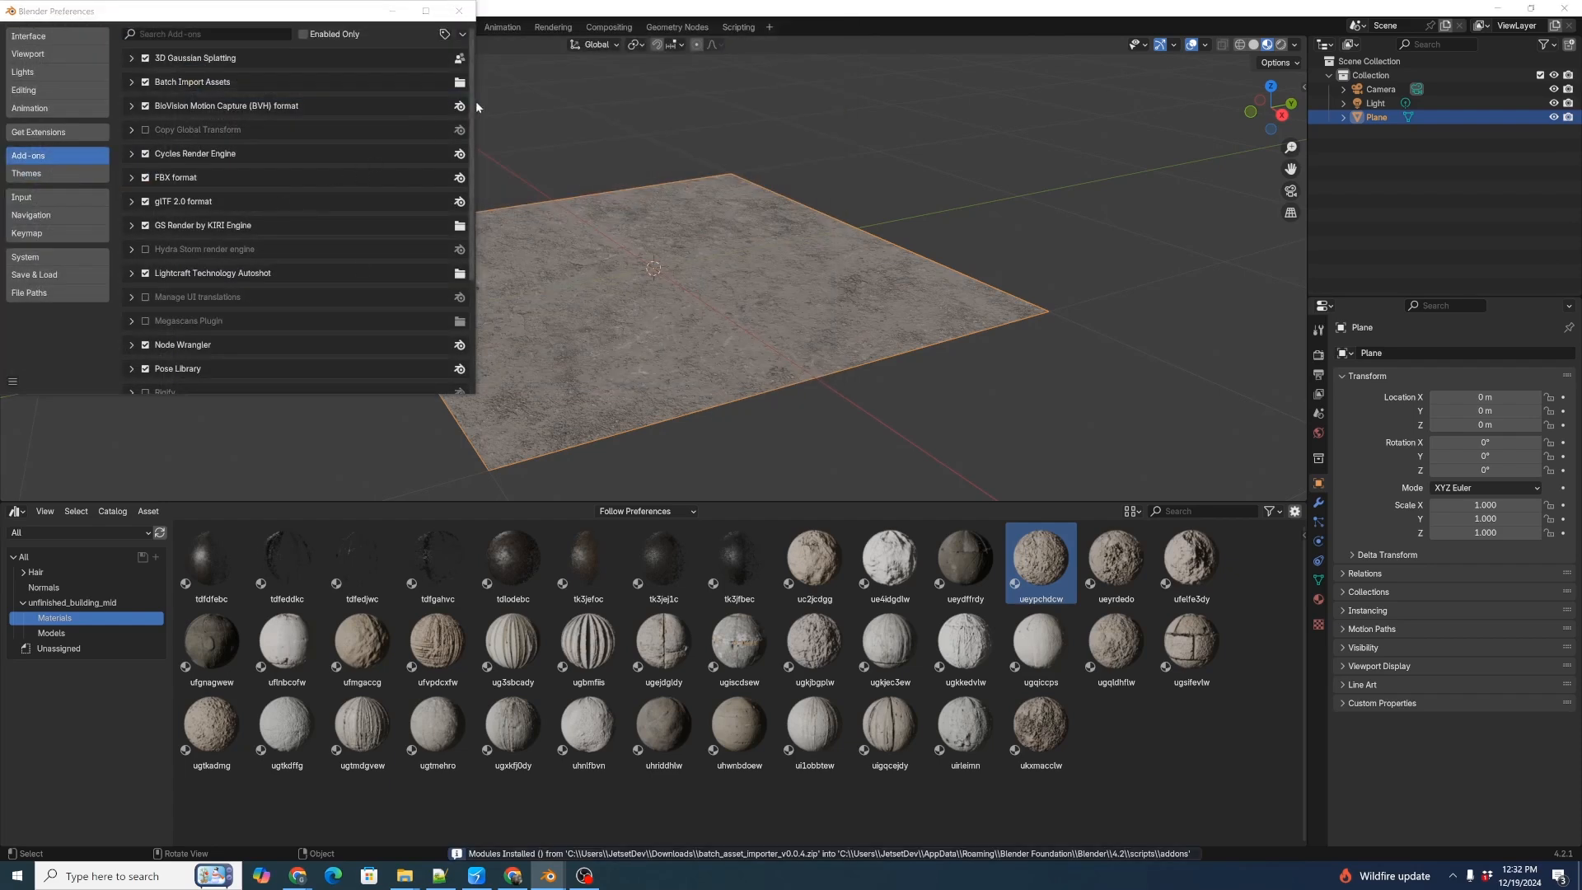
click(458, 10)
Deselect the plane, enlarge the 3D viewport, and show the Batch Import Assets tools beside it.
click(1145, 308)
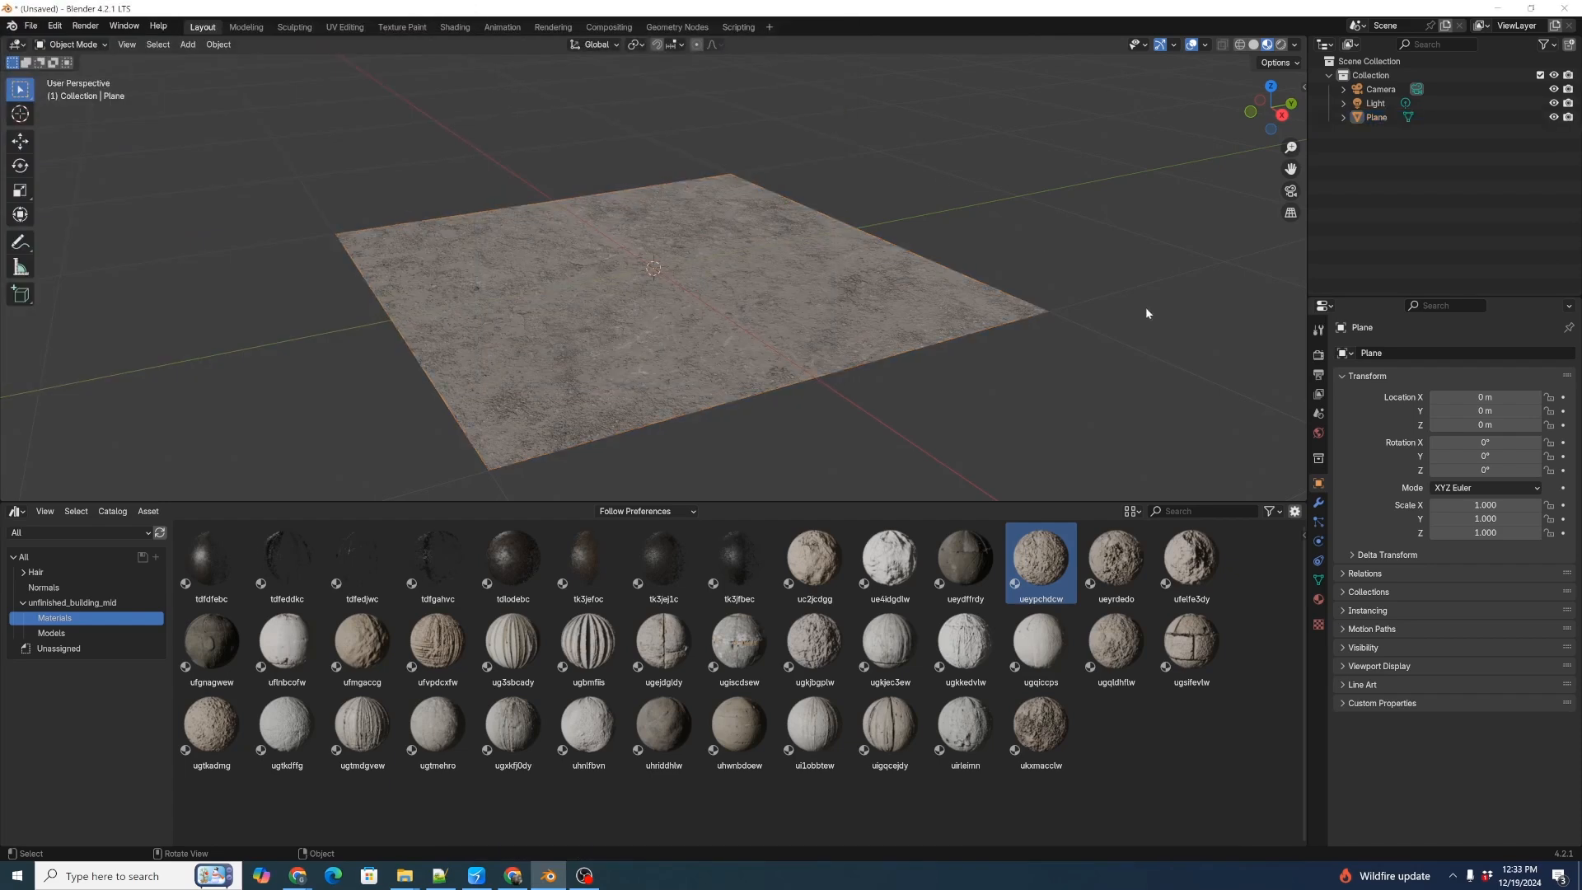
key(n)
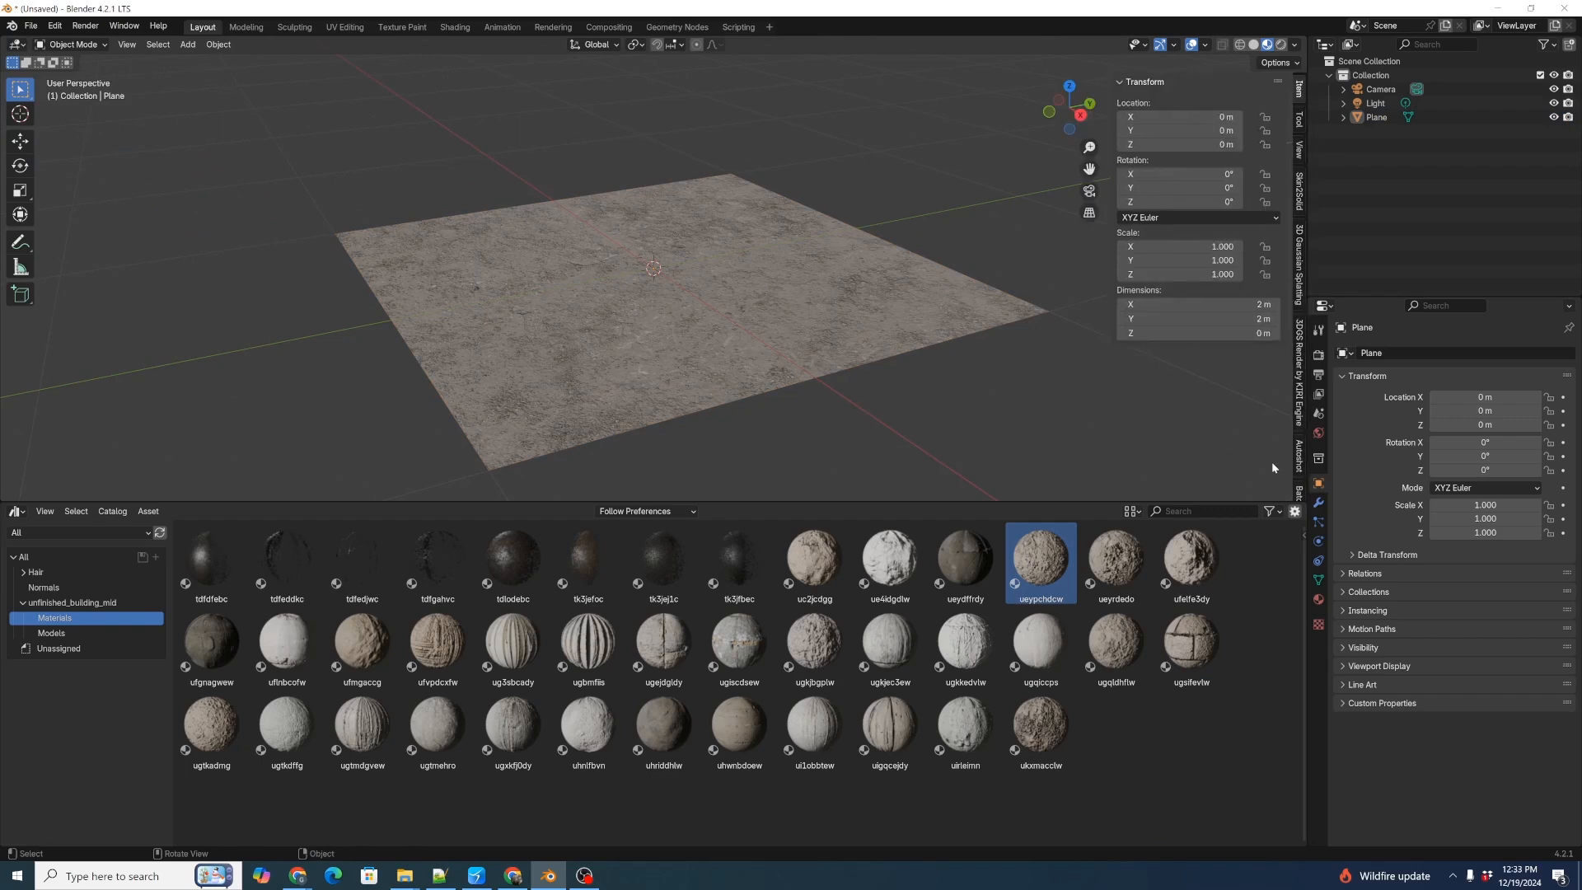
drag(1230, 502, 1235, 677)
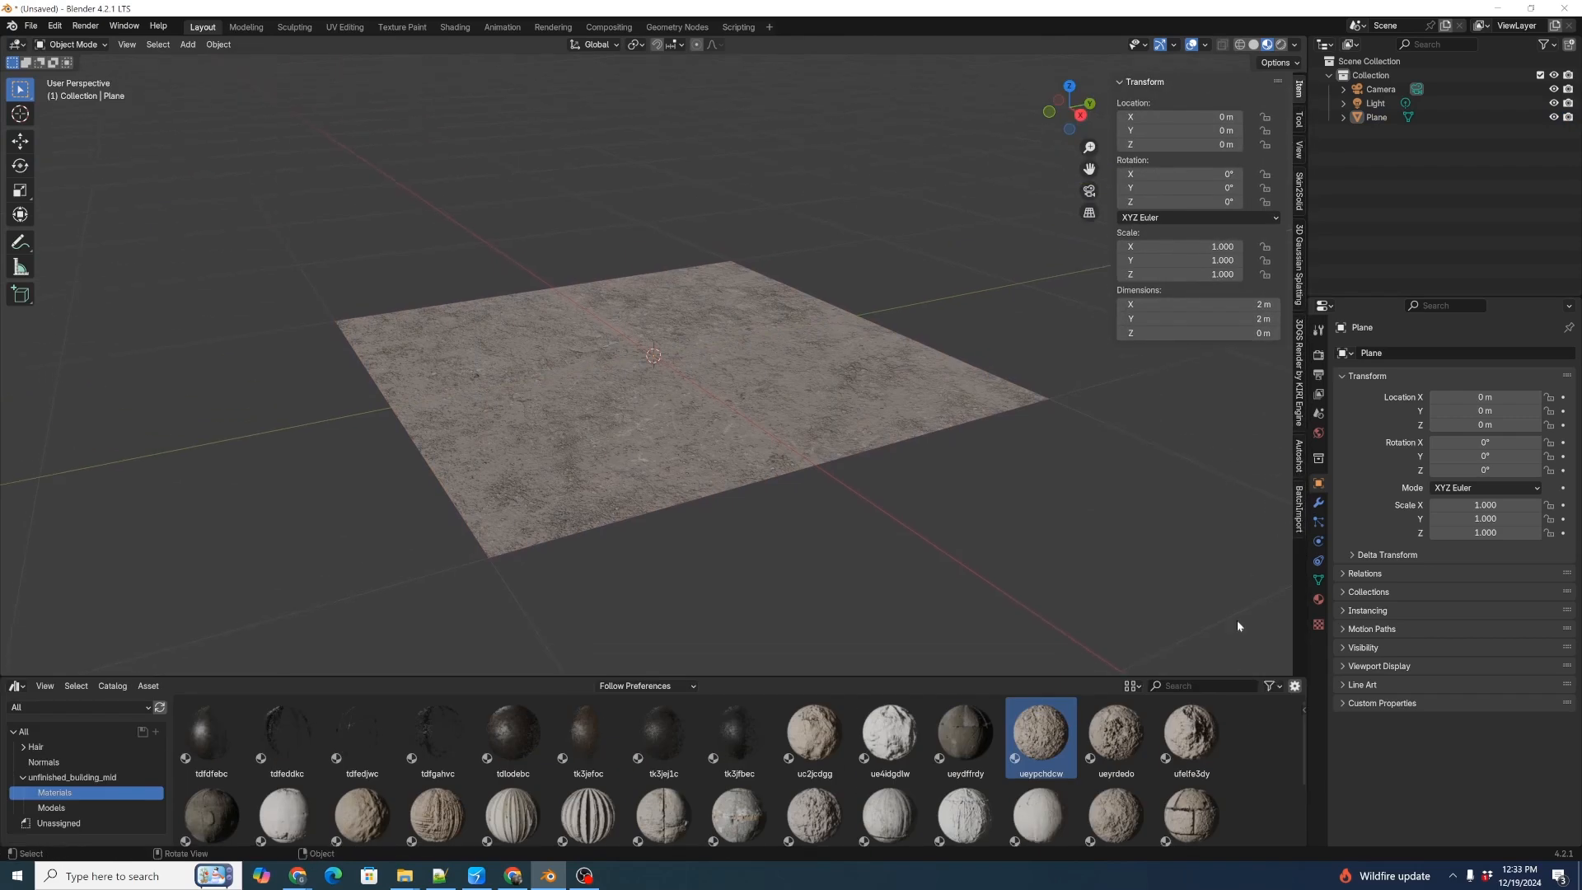
click(1299, 507)
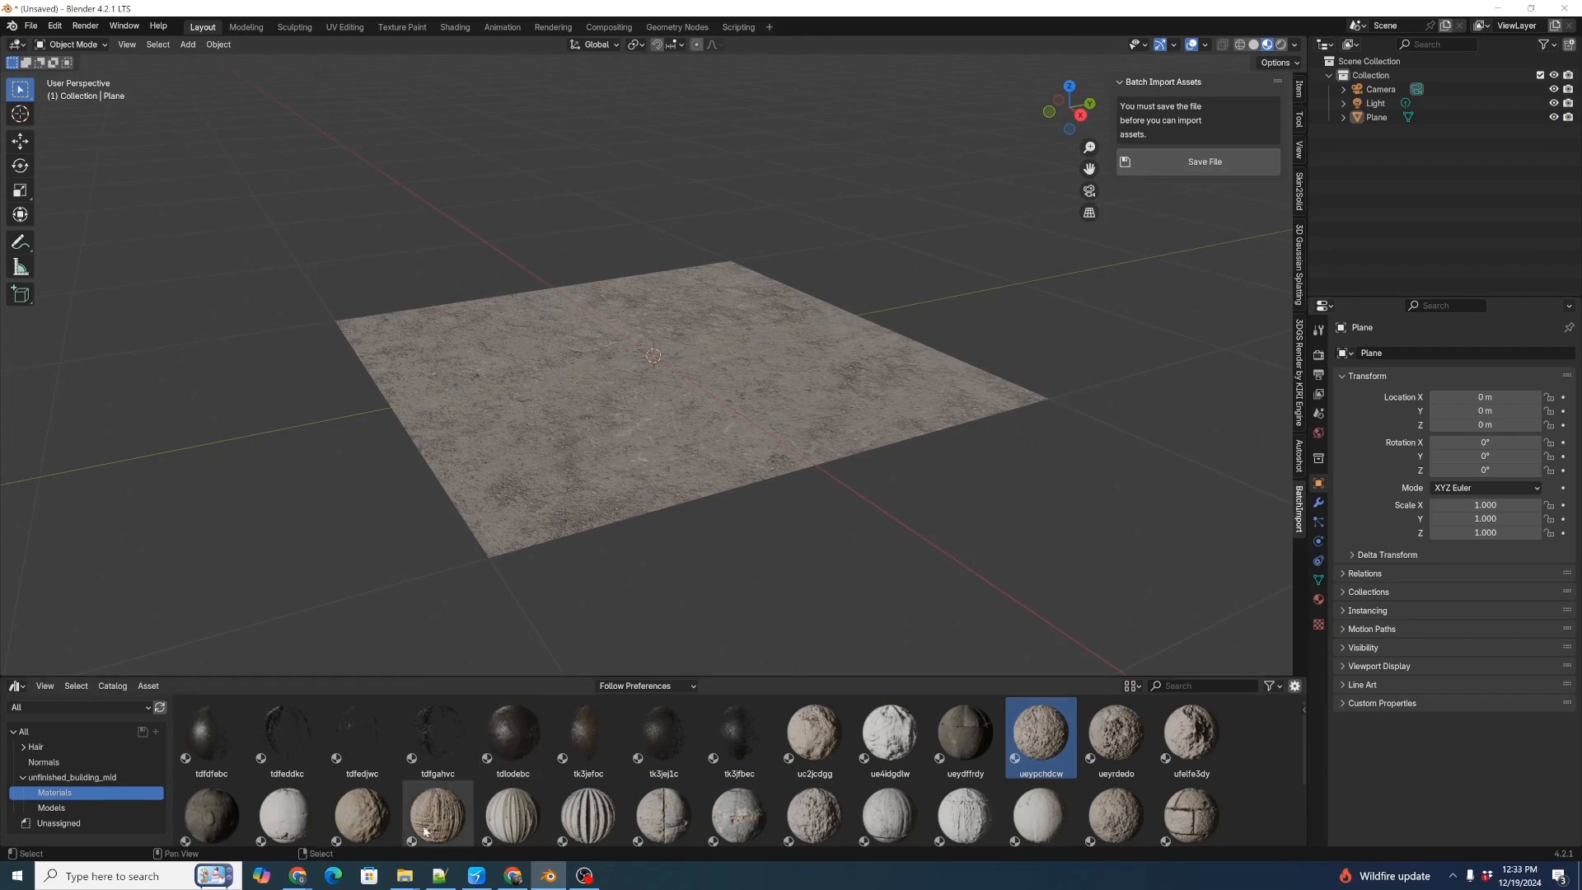
Switch to Chrome, bring up the Fab website, and run a product search with an empty search term.
click(297, 874)
click(317, 14)
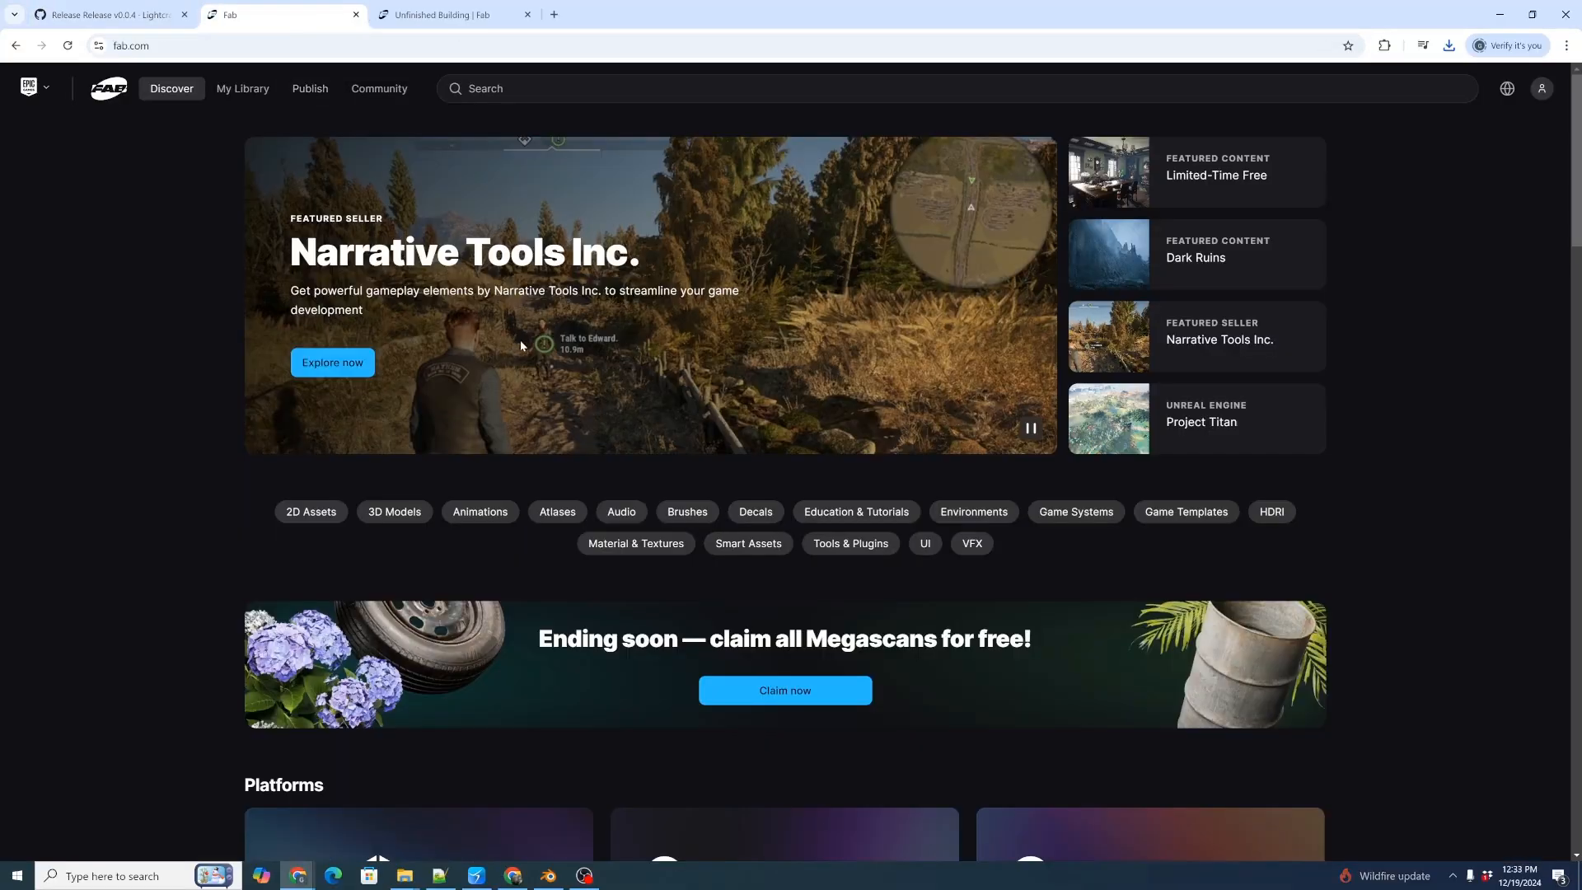
scroll(591, 381, down, 5)
scroll(593, 388, up, 5)
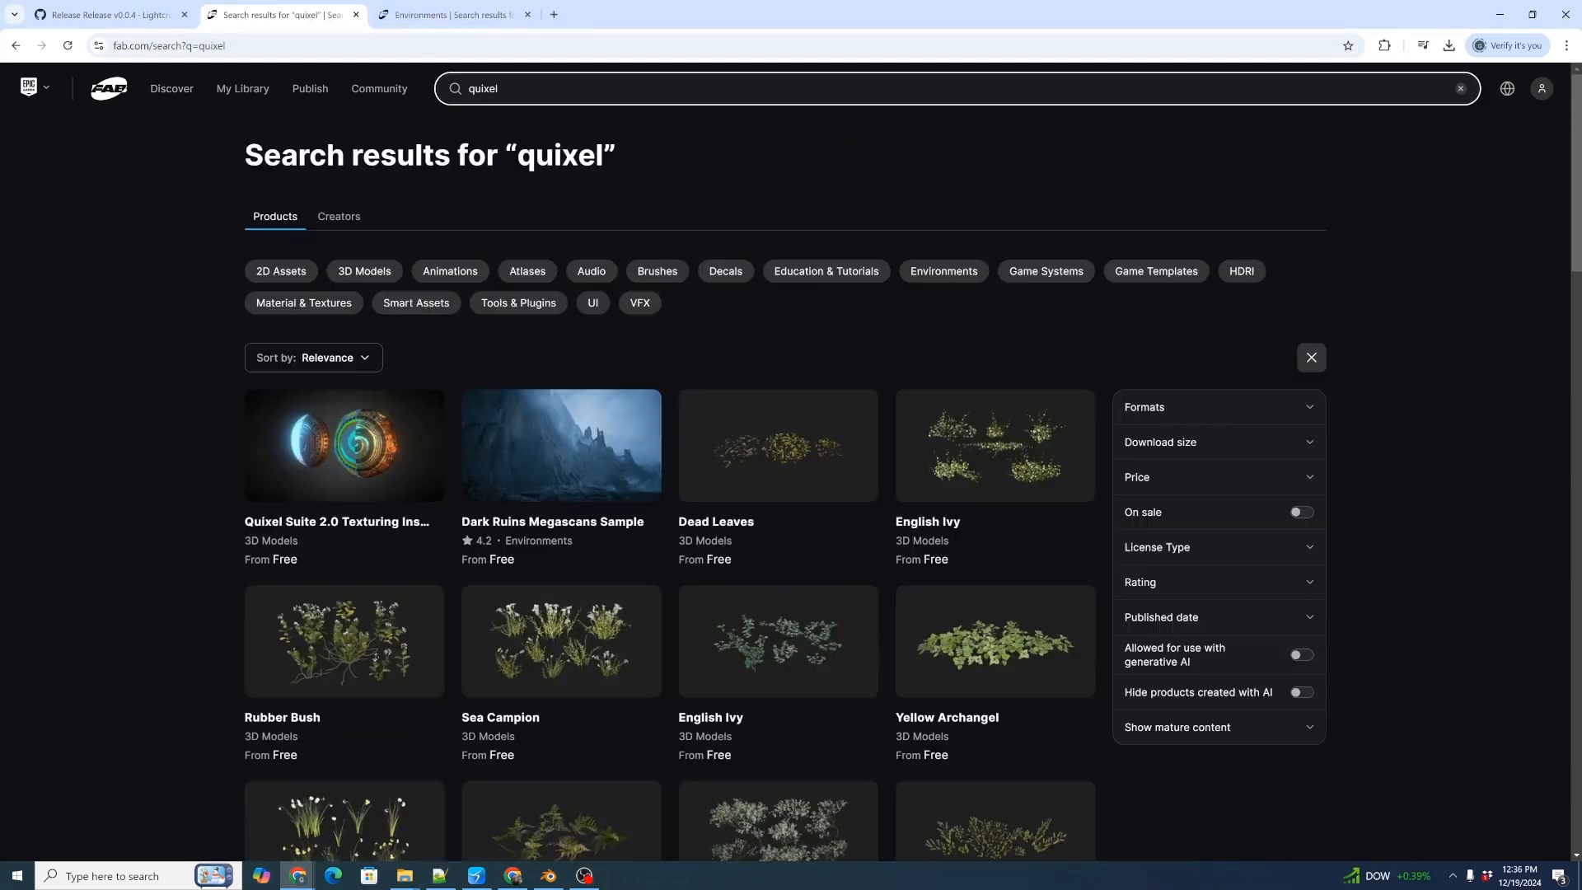
click(486, 88)
key(BackSpace)
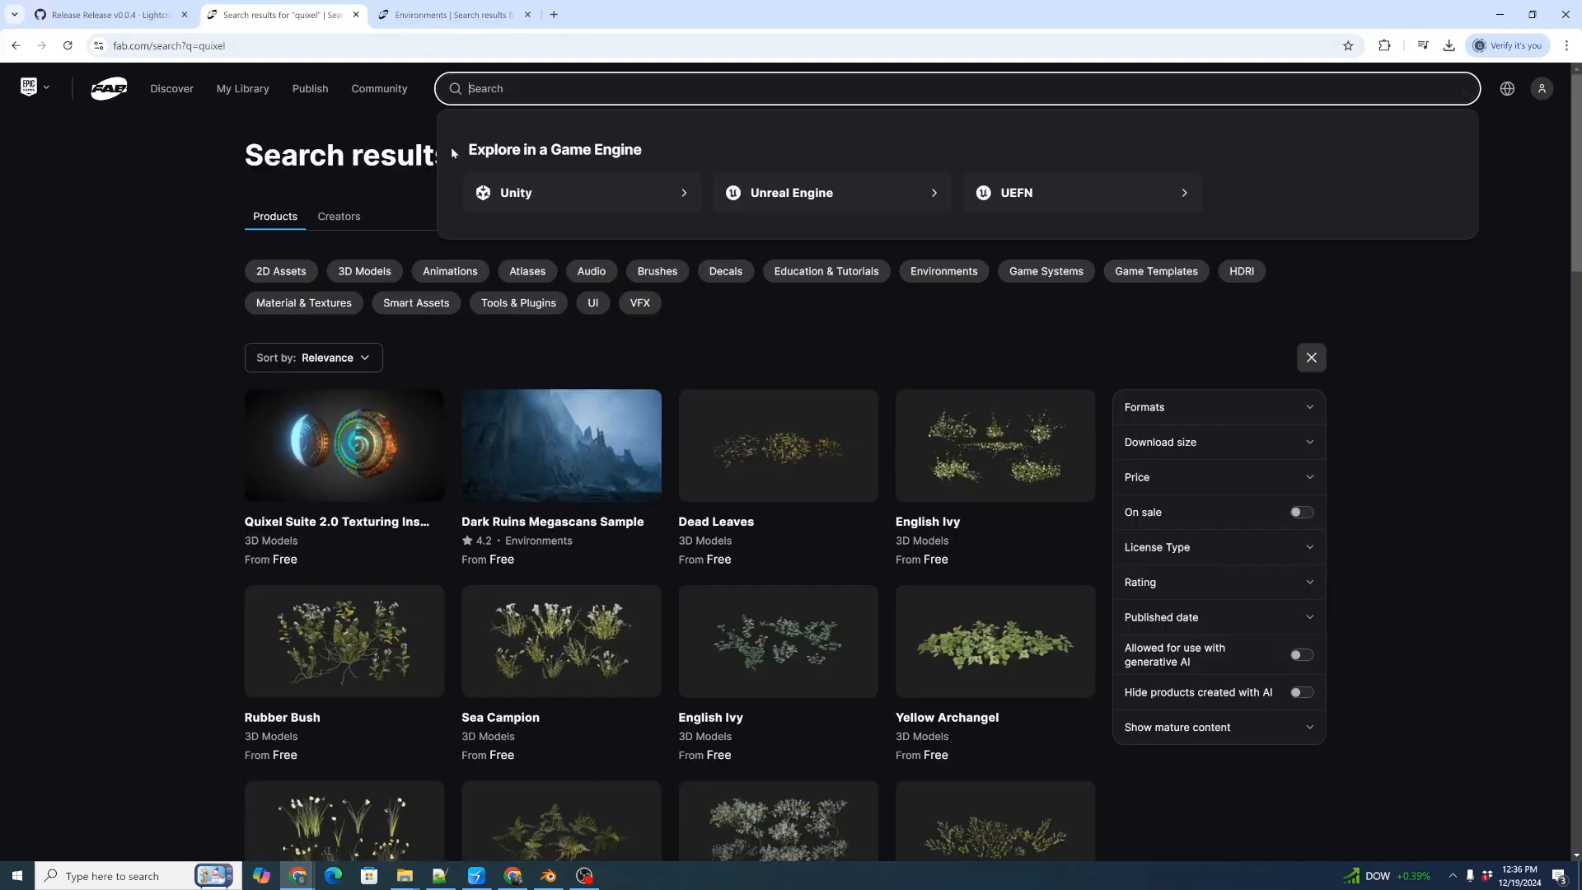
key(Return)
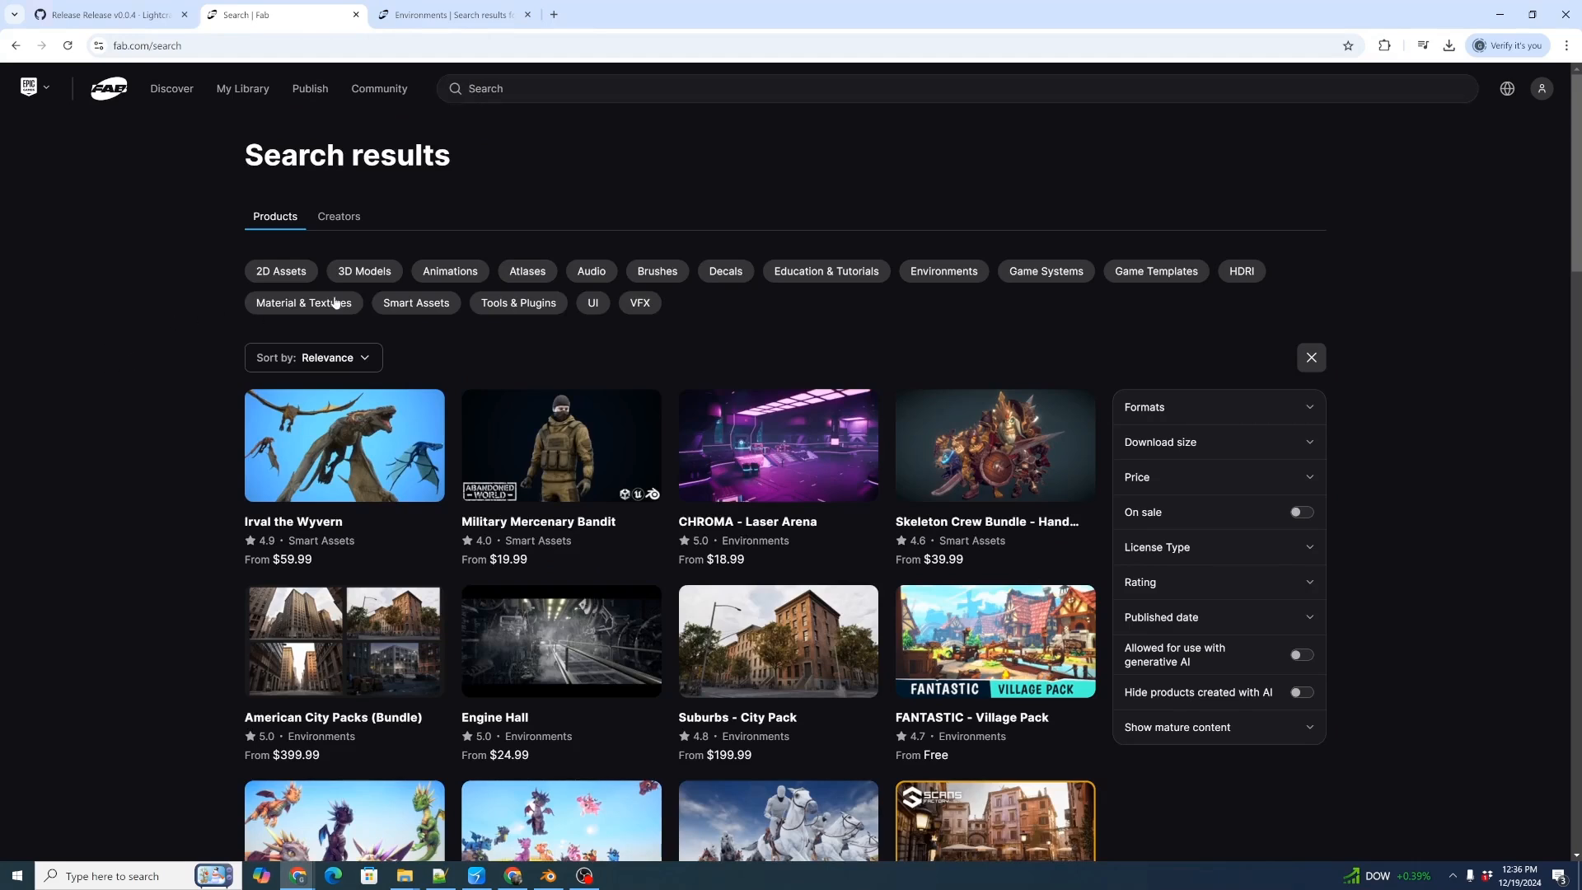
Narrow the Fab products to the Environments category and search within it for "quixel".
click(943, 272)
click(620, 78)
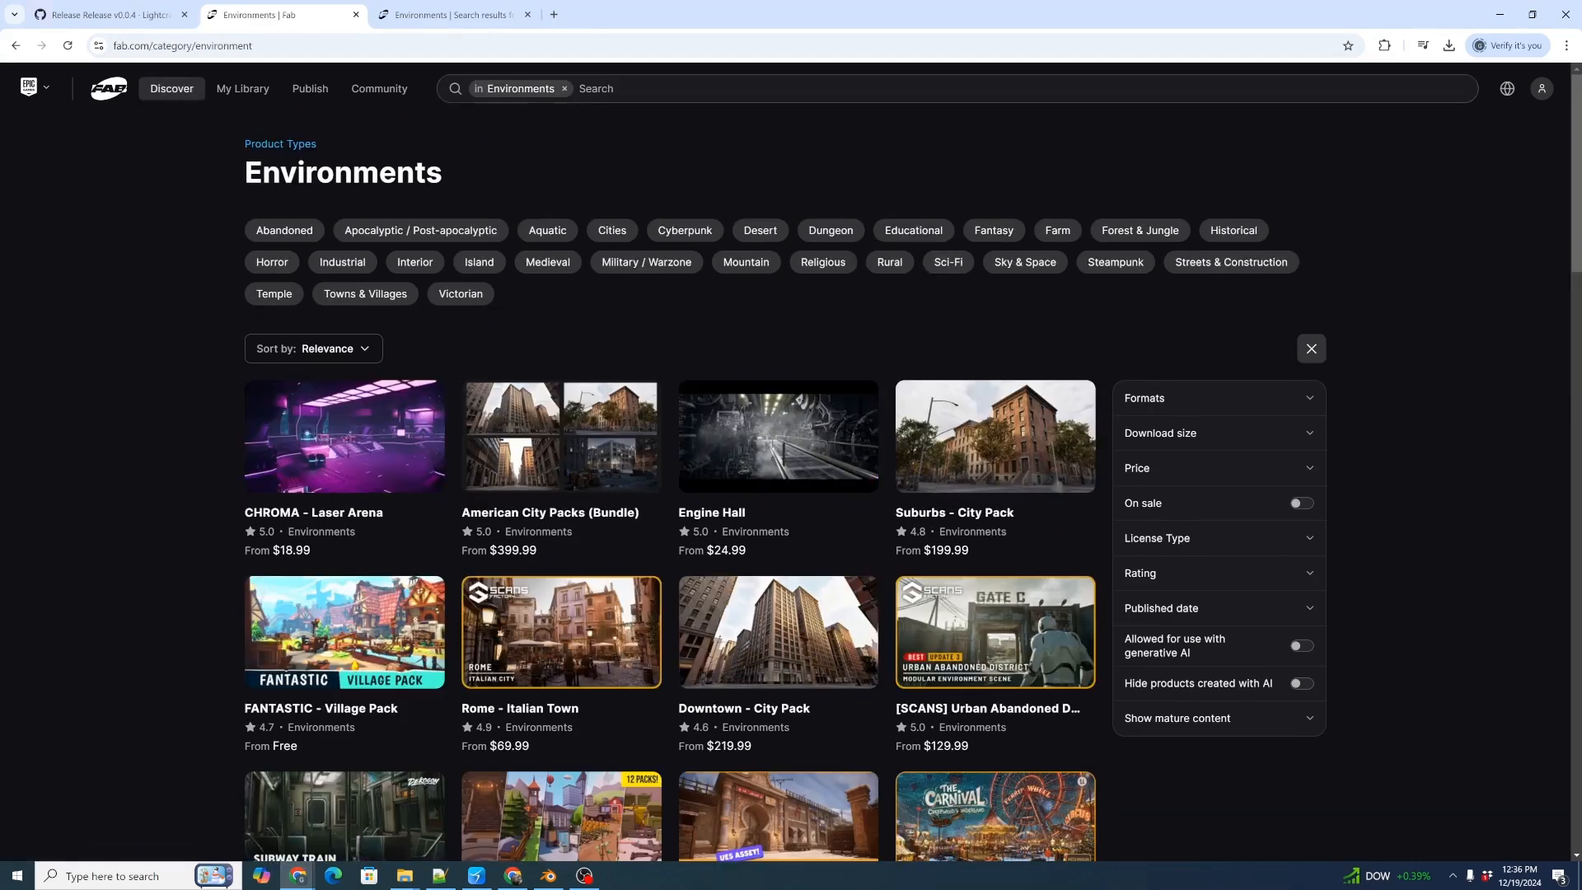
text(quixel)
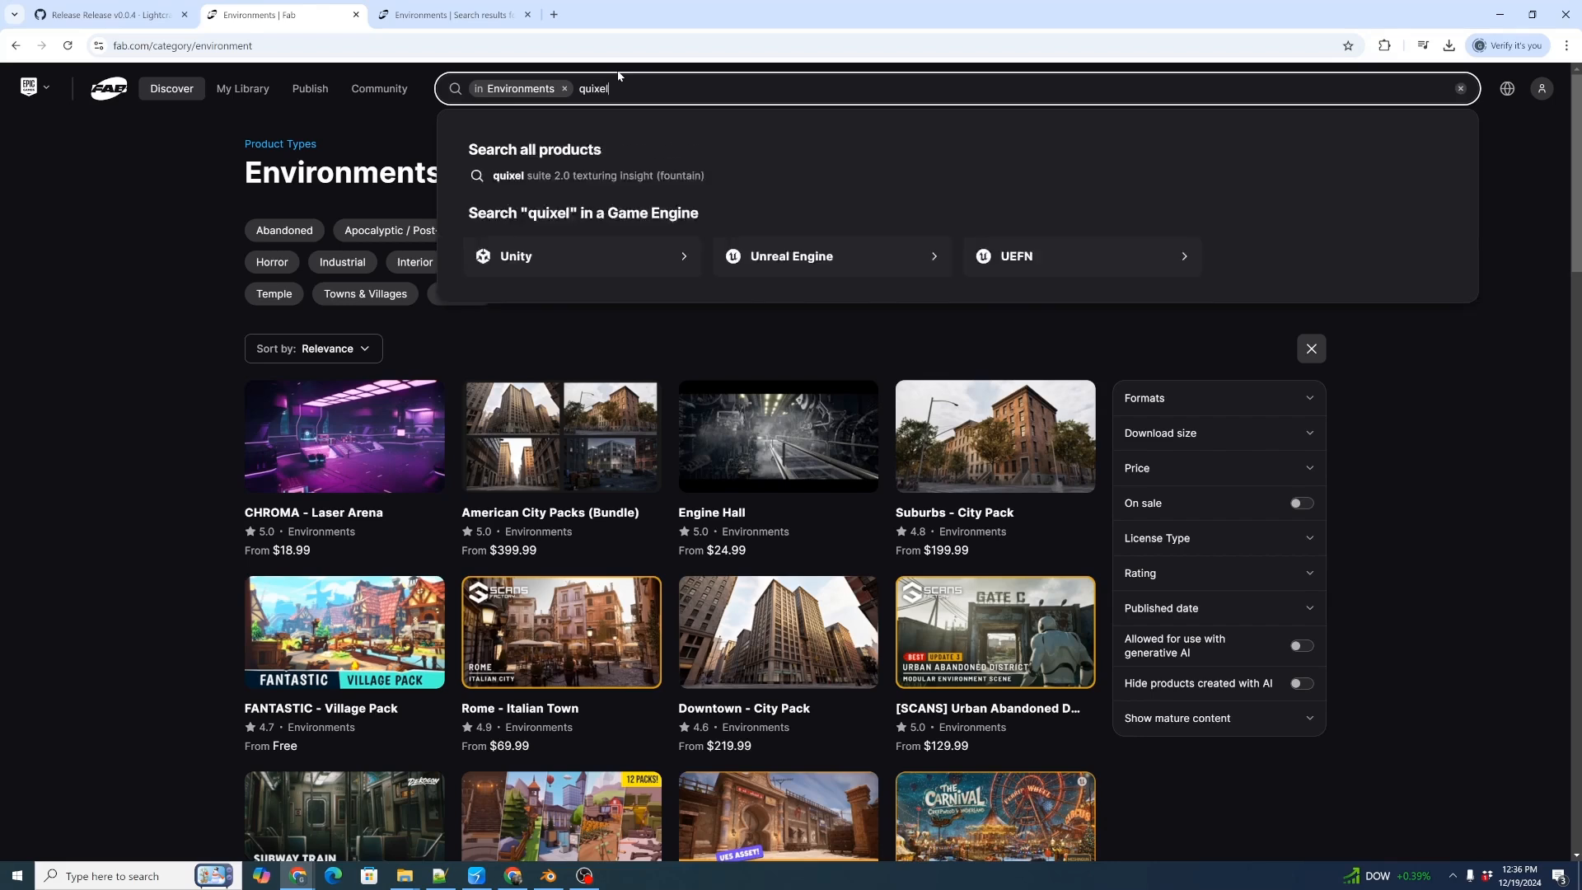
key(Return)
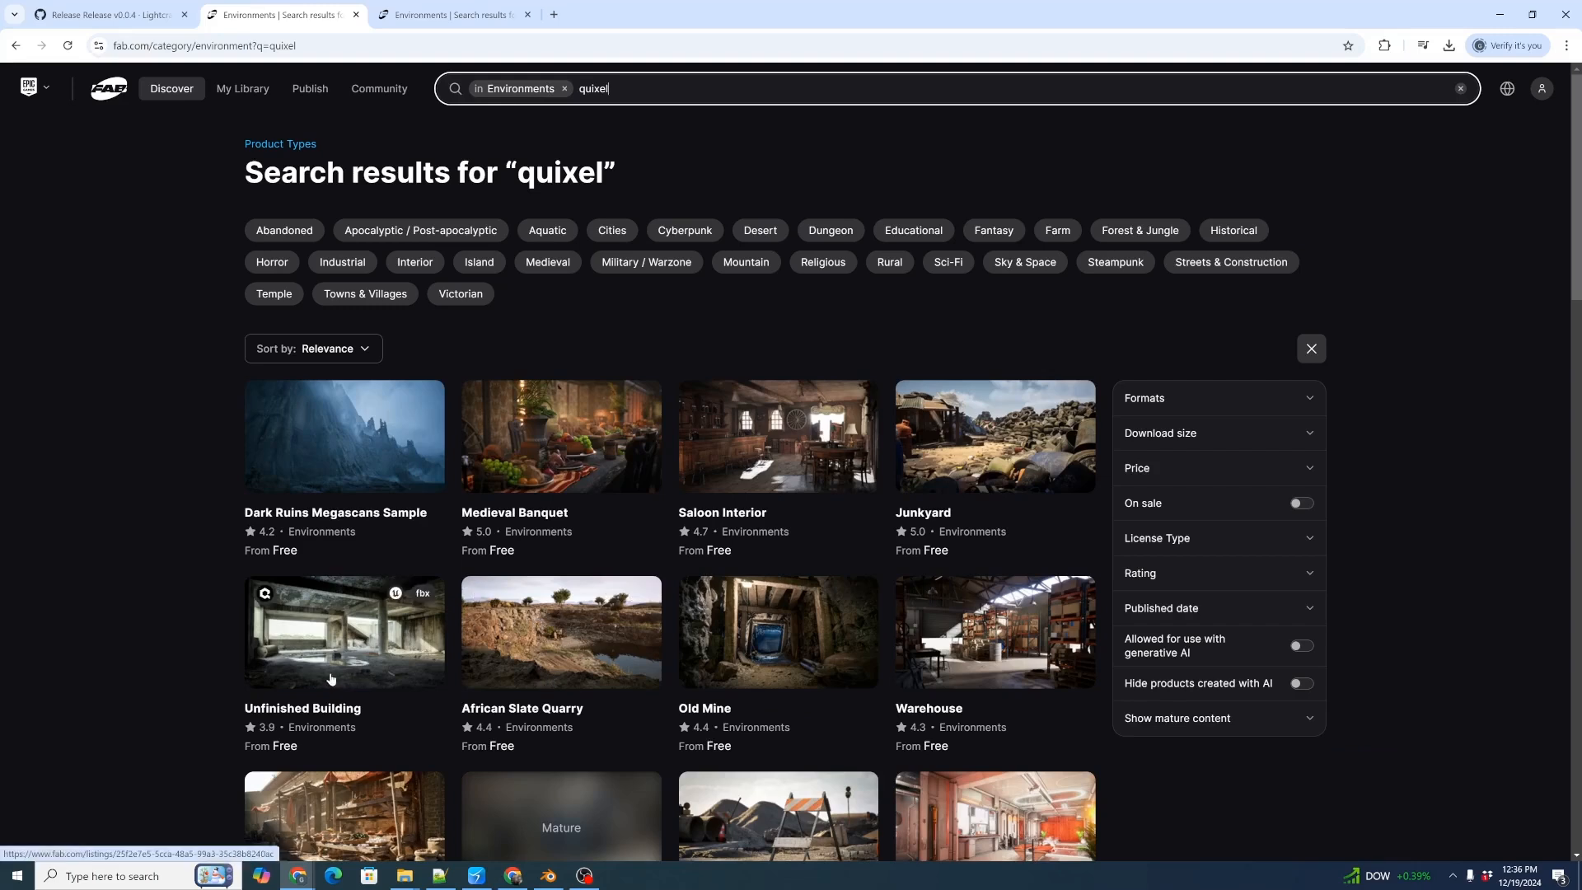
Open the Unfinished Building pack on Fab, request its download, and accept the End User License Agreement.
click(375, 623)
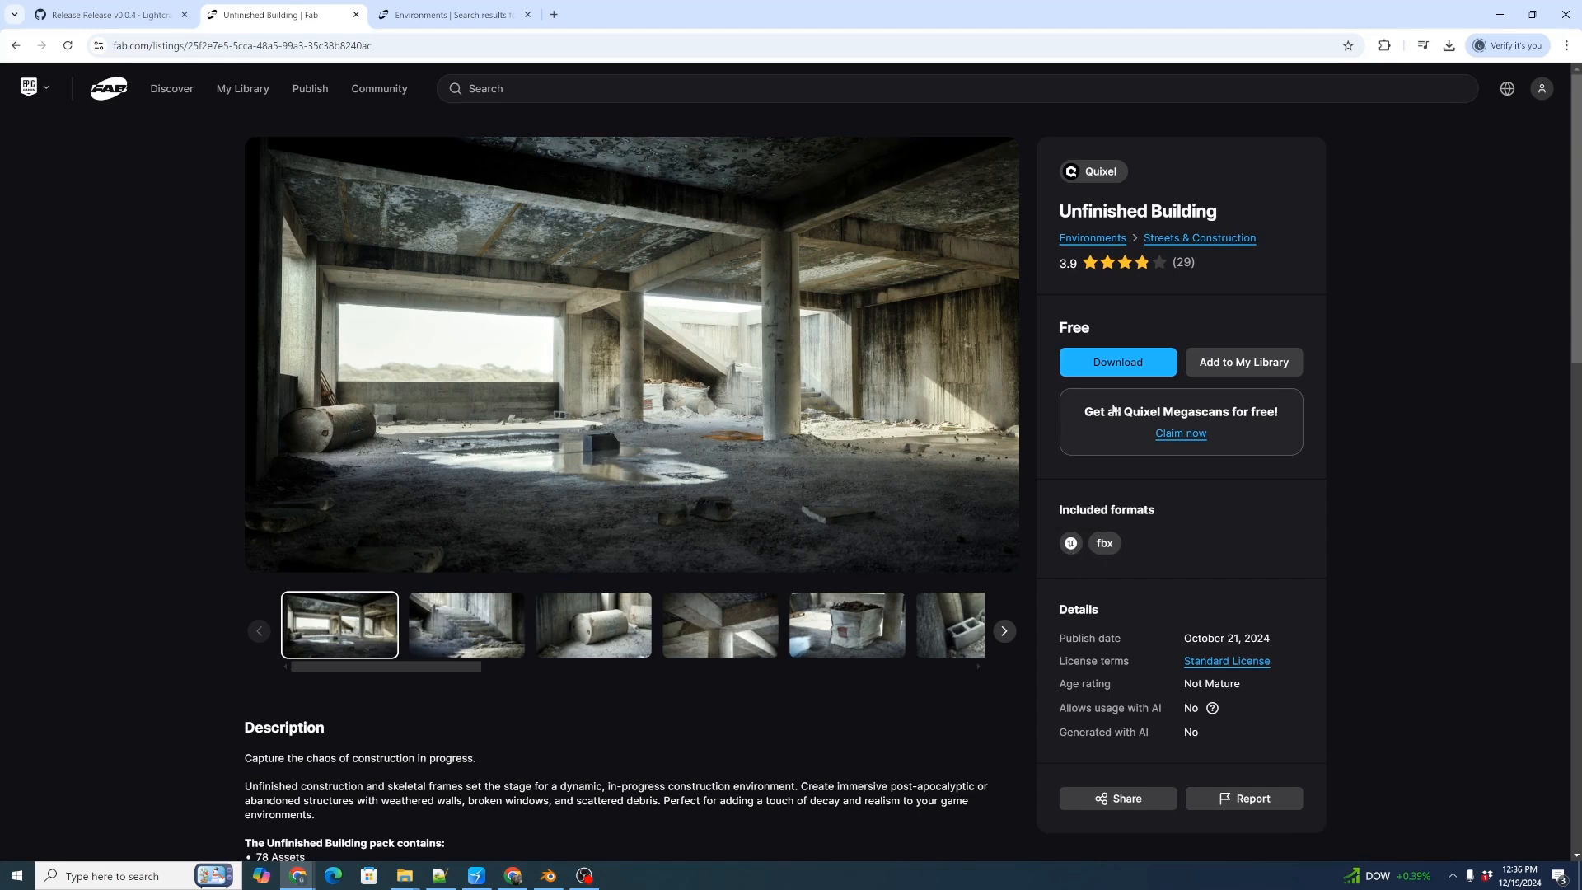
click(1117, 363)
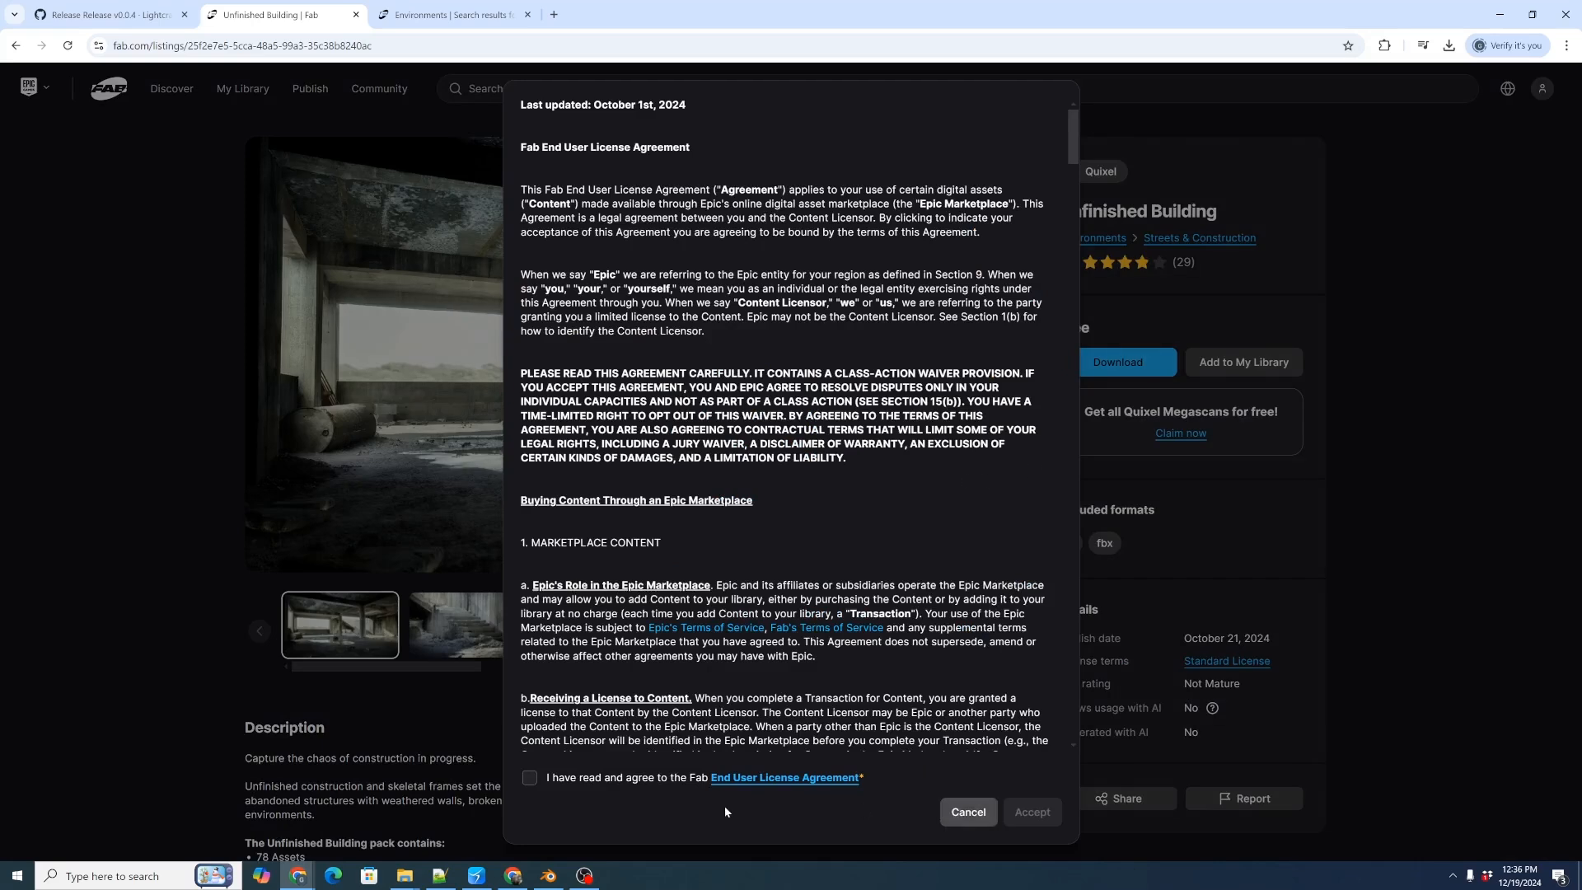
click(529, 778)
click(1048, 813)
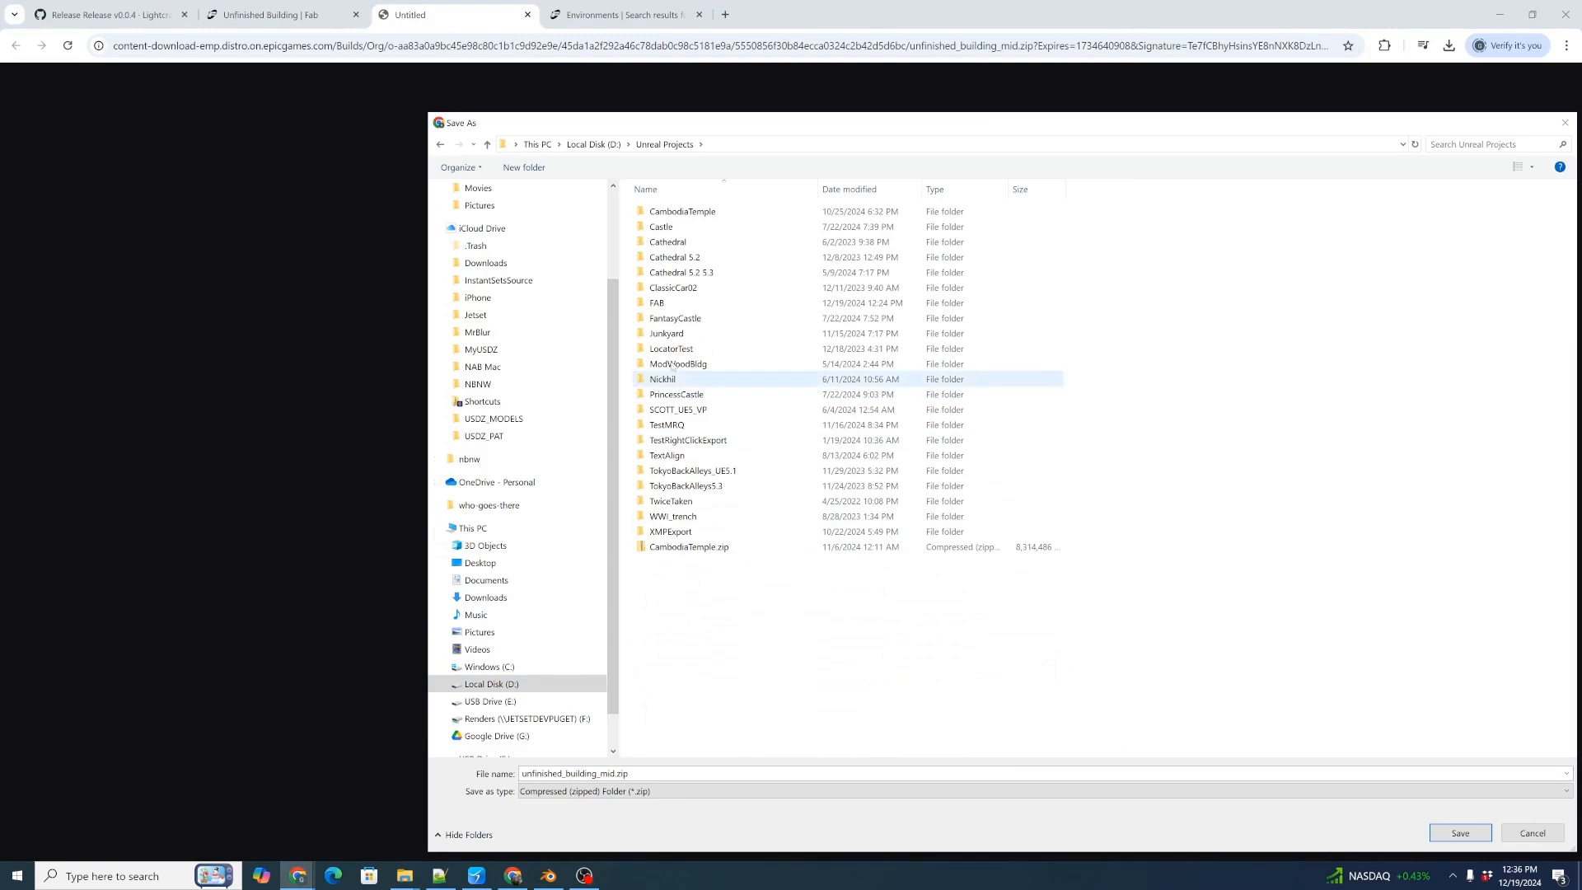
Save the medium-quality download unfinished_building_mid.zip in D:\Unreal Projects\FAB, replacing the existing file.
double_click(664, 303)
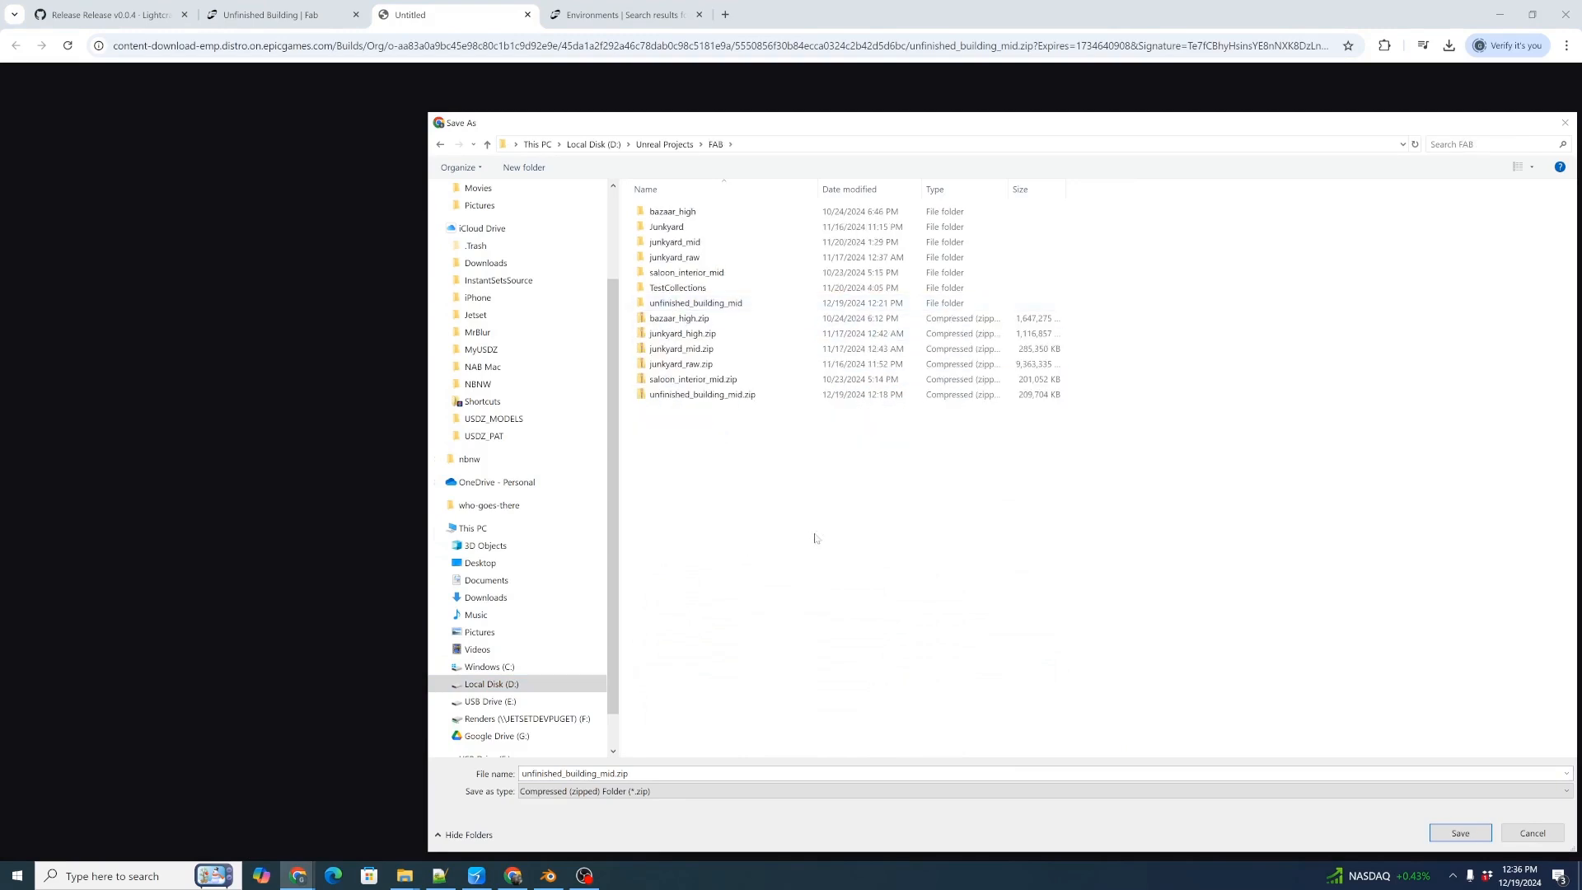
click(1460, 833)
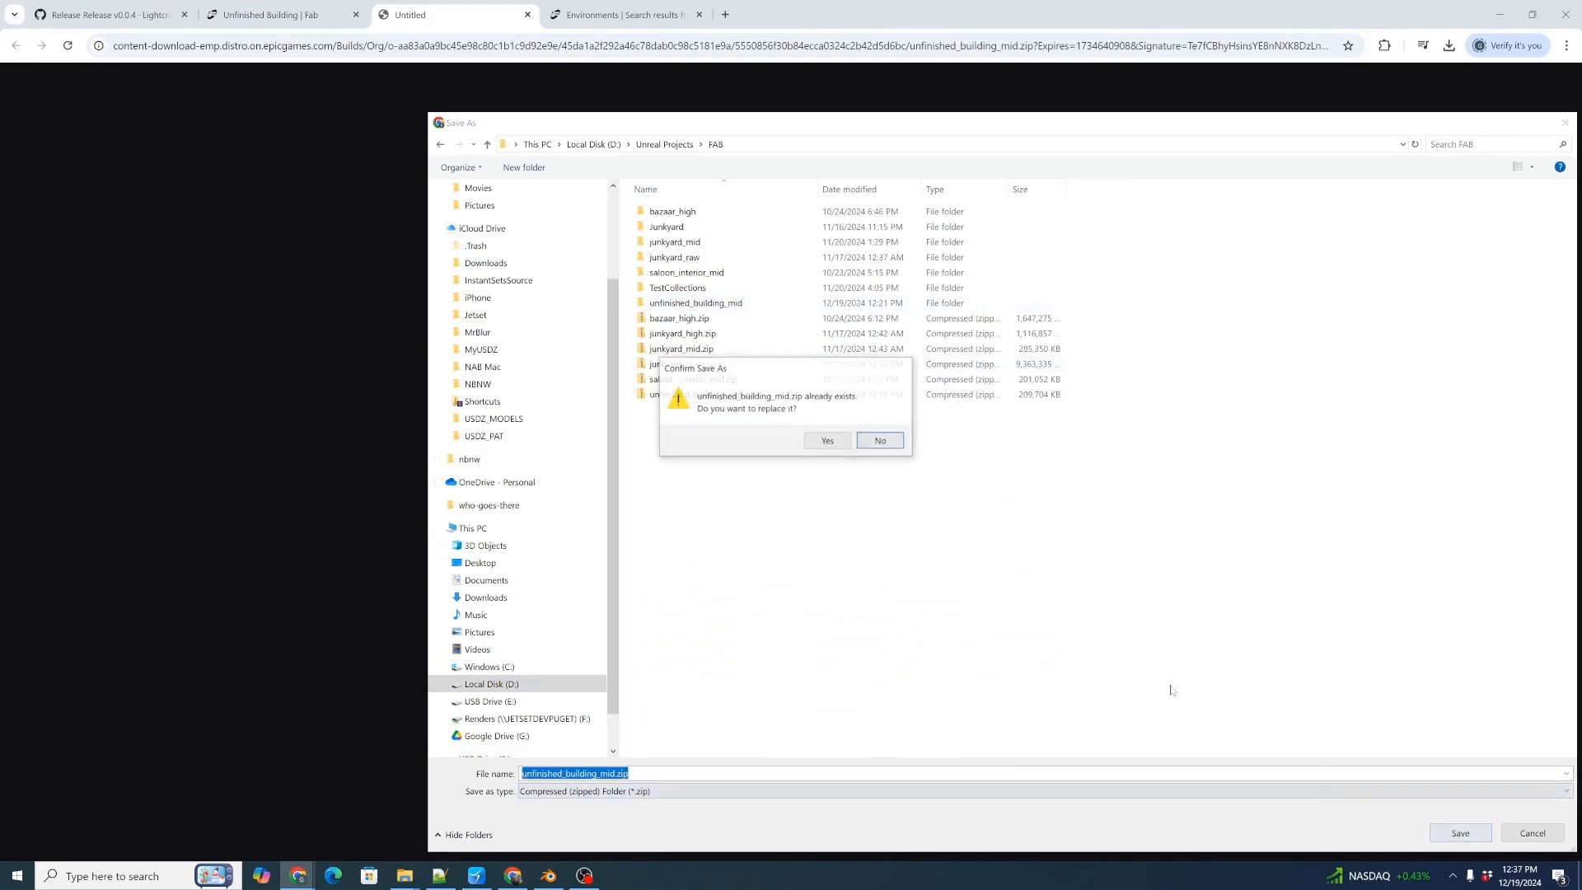
click(811, 437)
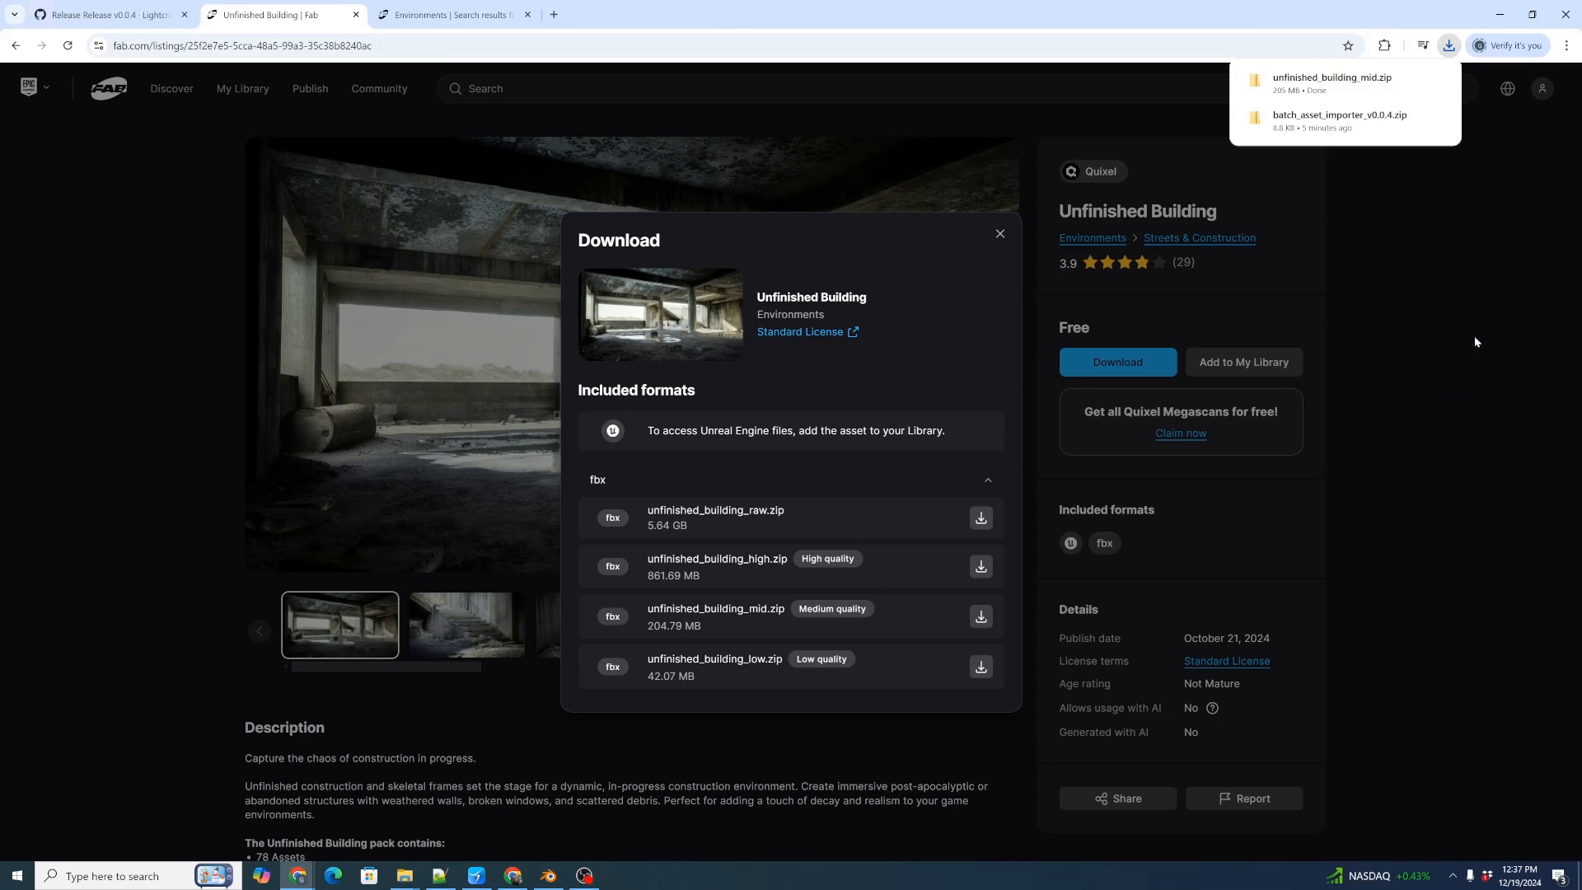
Show the downloaded zip in its folder and delete the old unfinished_building_mid folder there.
click(1435, 80)
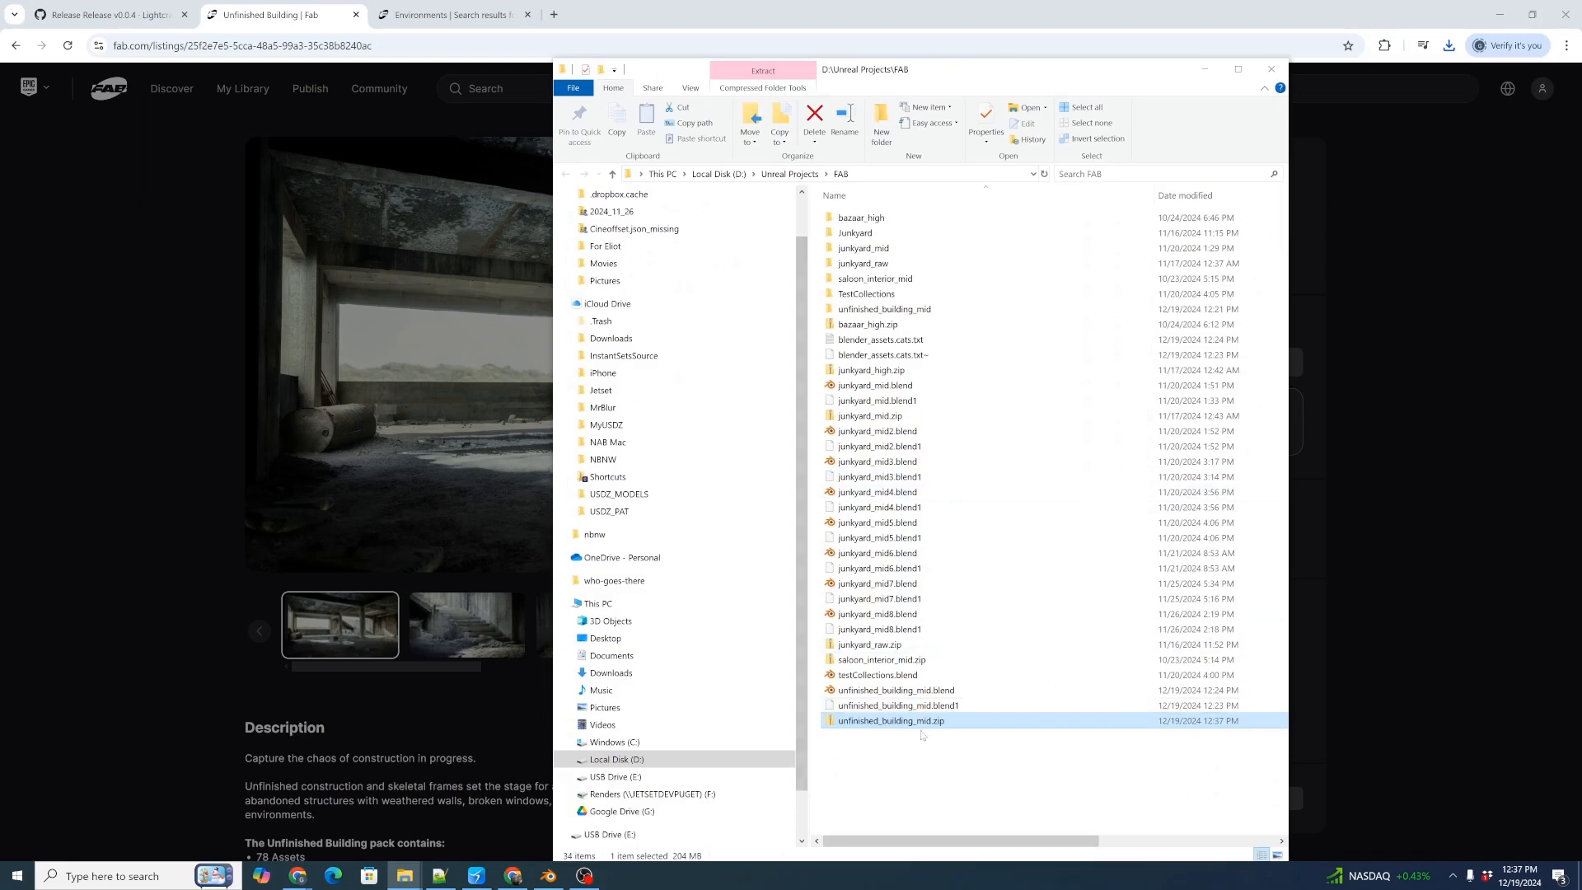
click(872, 309)
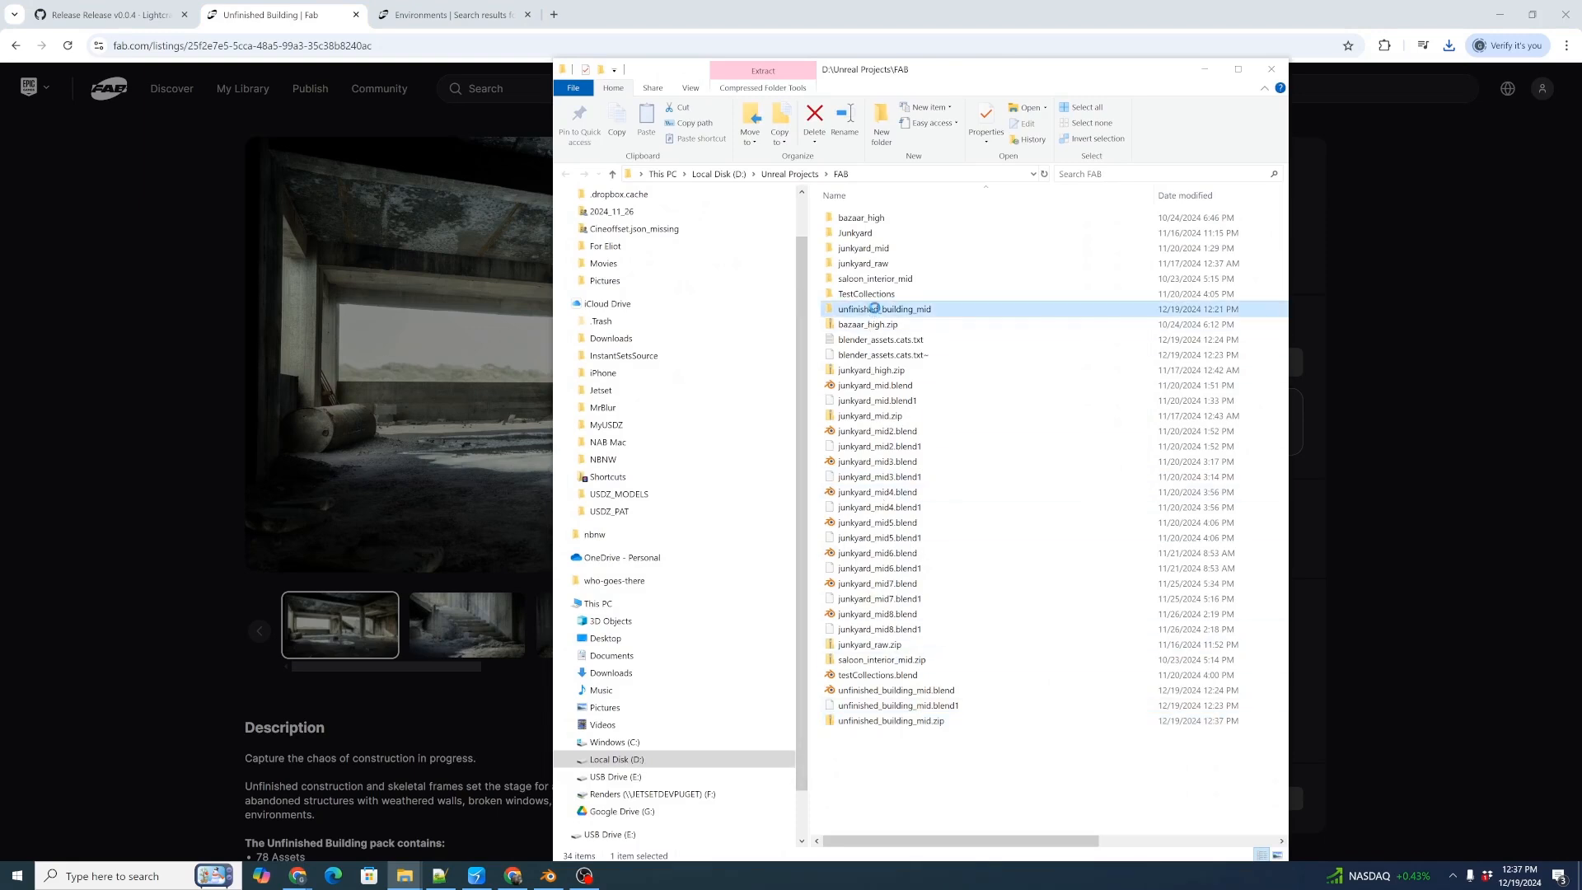
key(Delete)
click(845, 480)
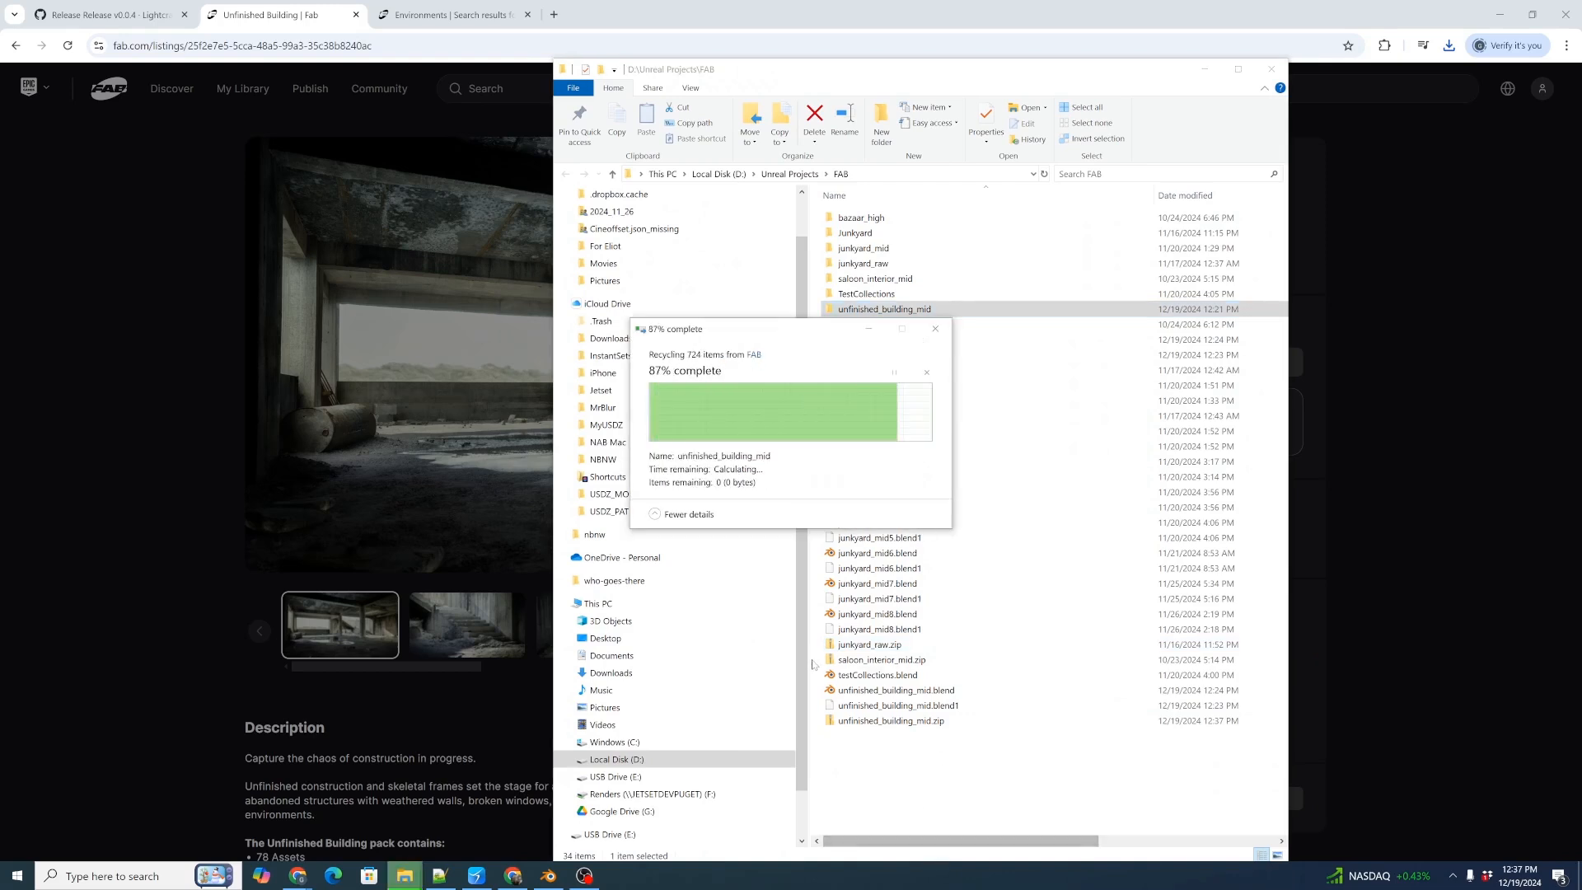
Extract unfinished_building_mid.zip into its own folder and copy the extracted folder's path.
click(878, 708)
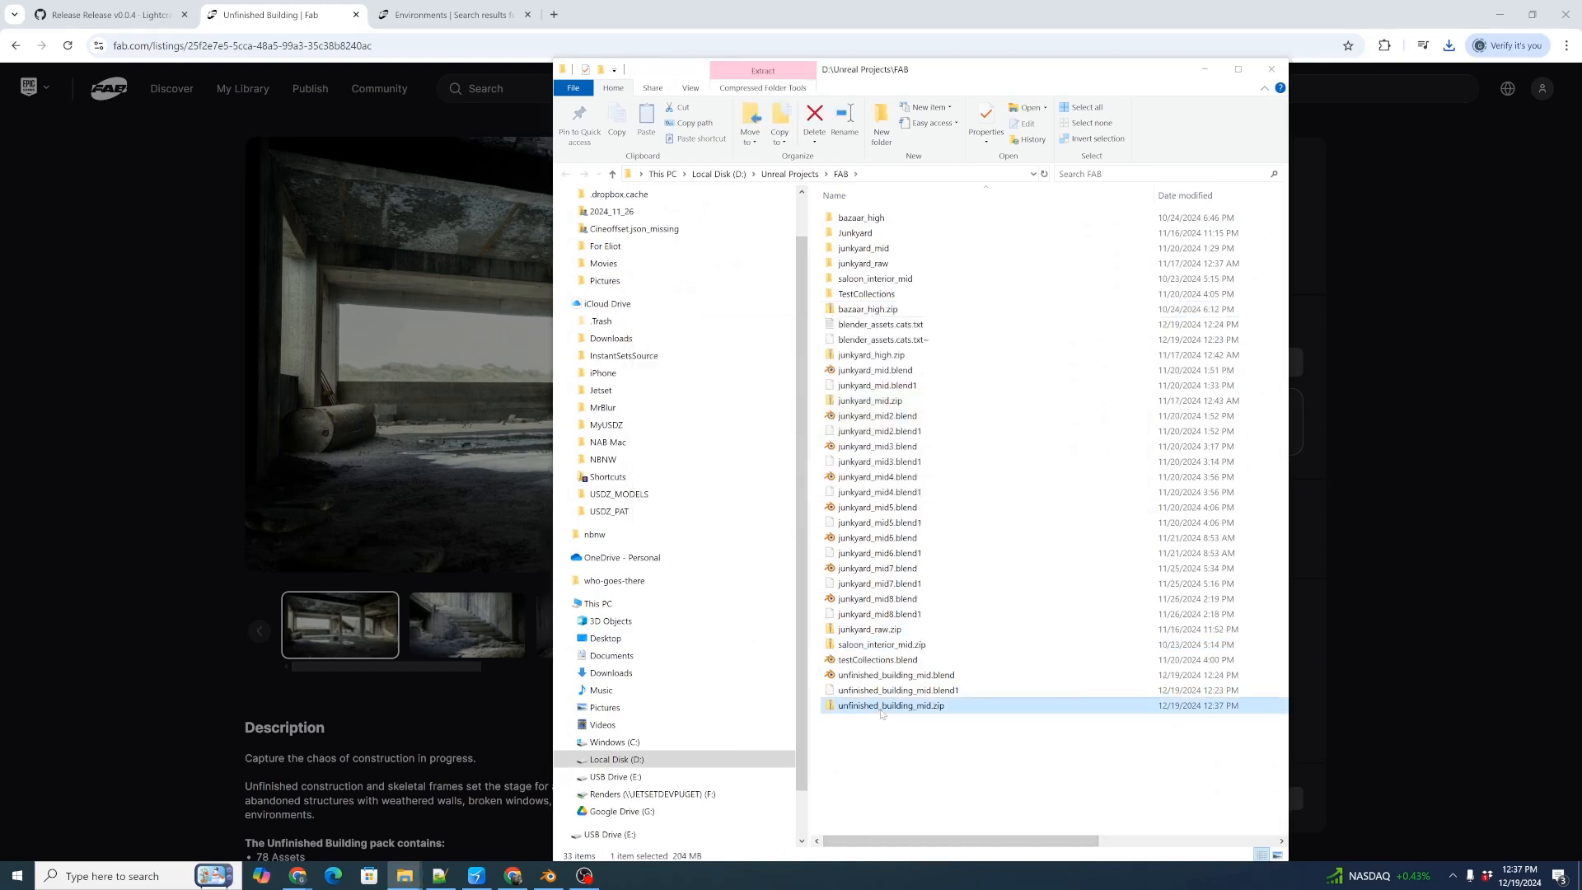
right_click(880, 710)
click(955, 434)
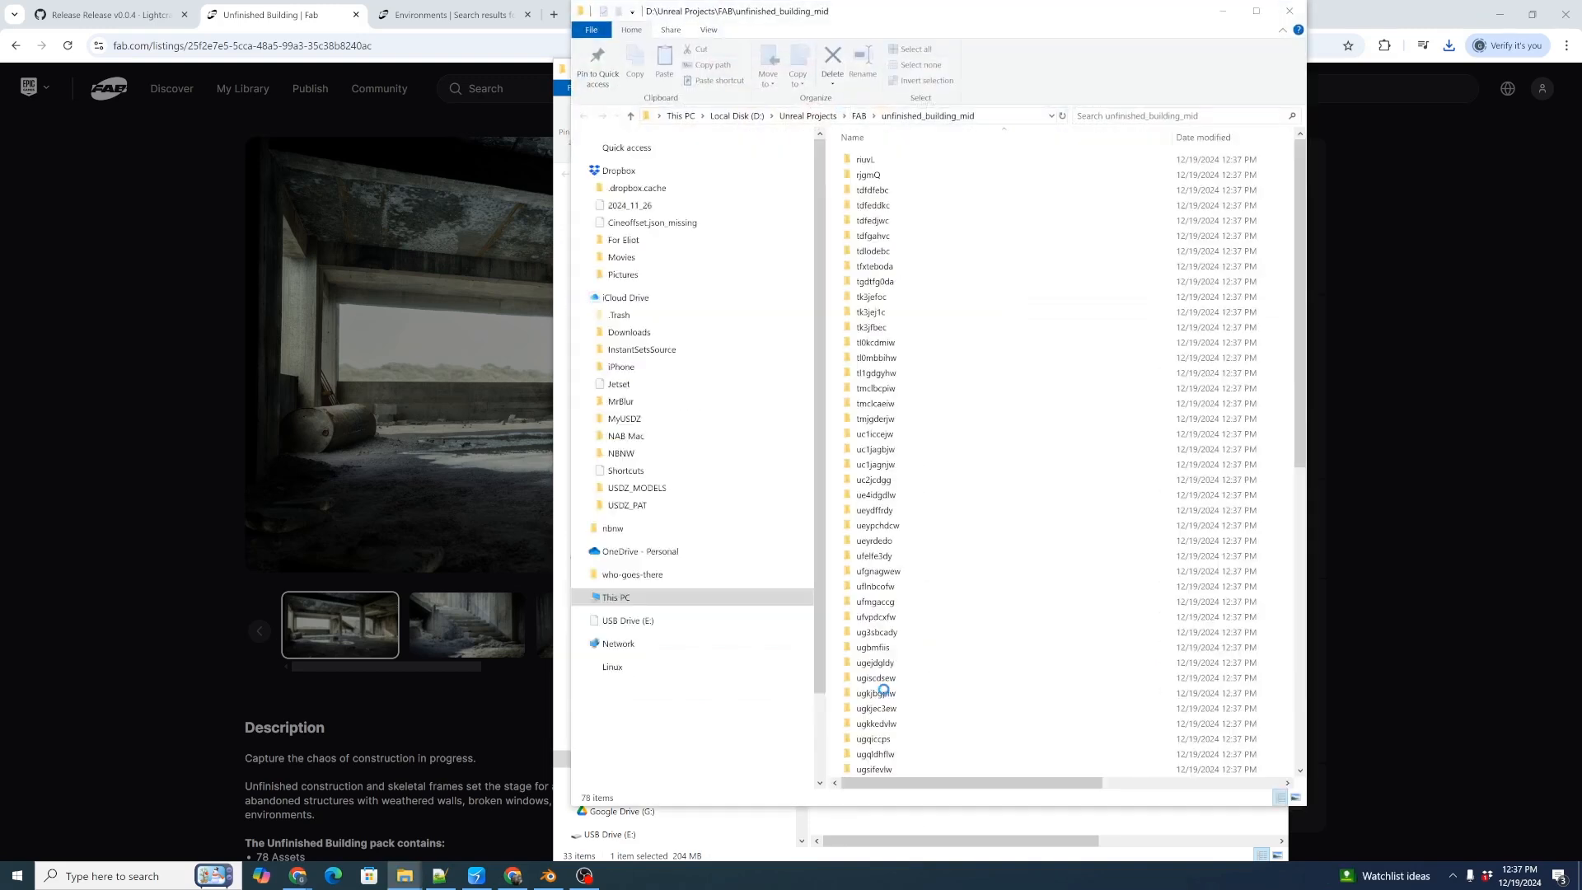
click(1002, 118)
key(ctrl+c)
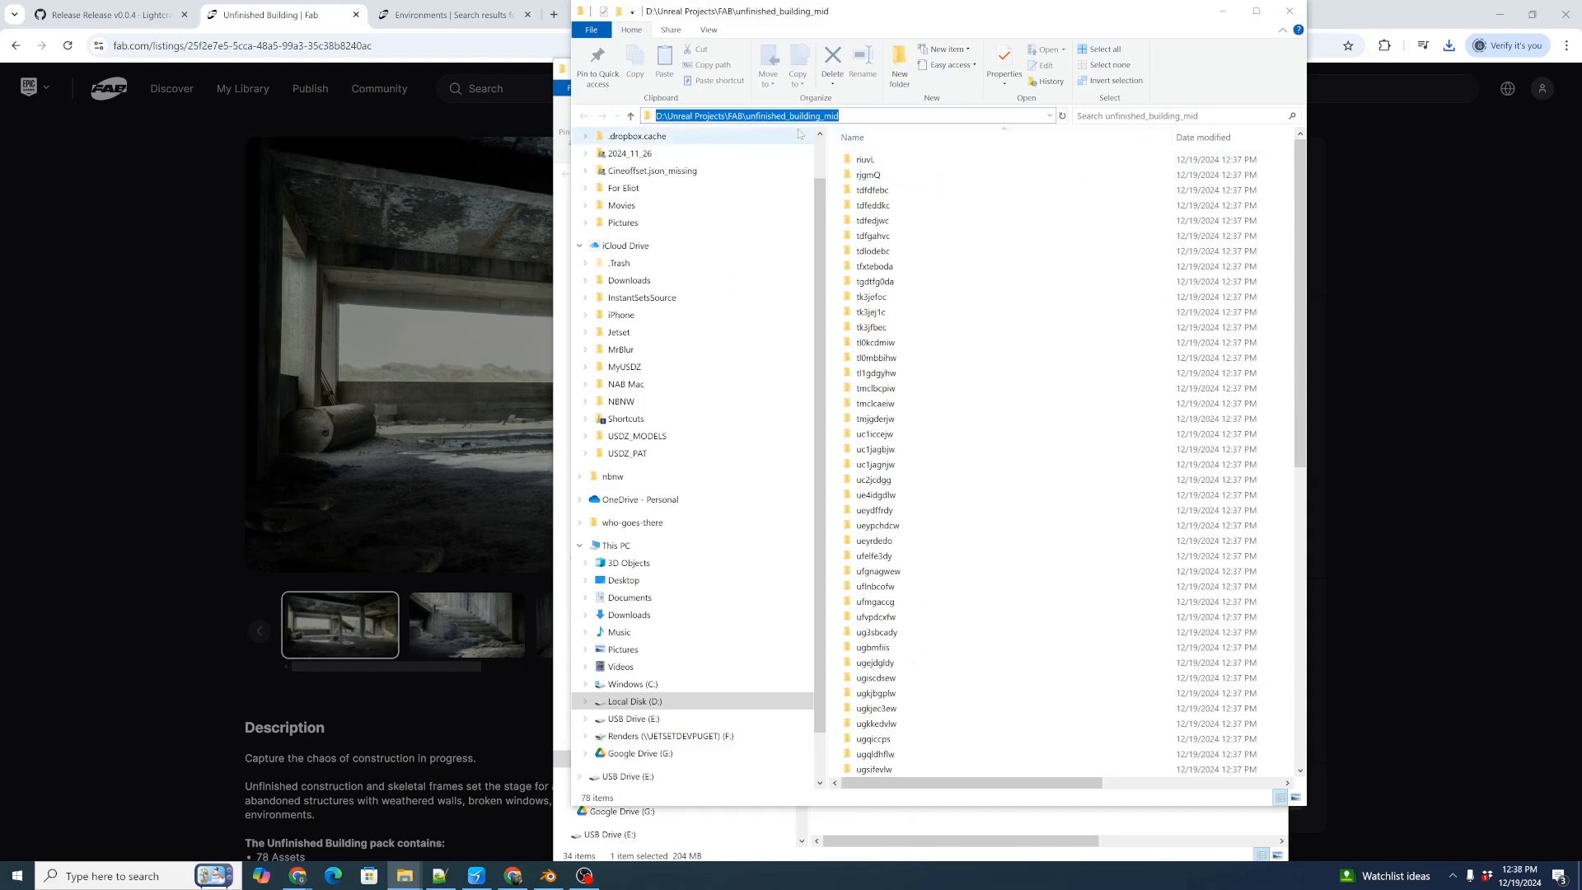
drag(925, 21, 981, 35)
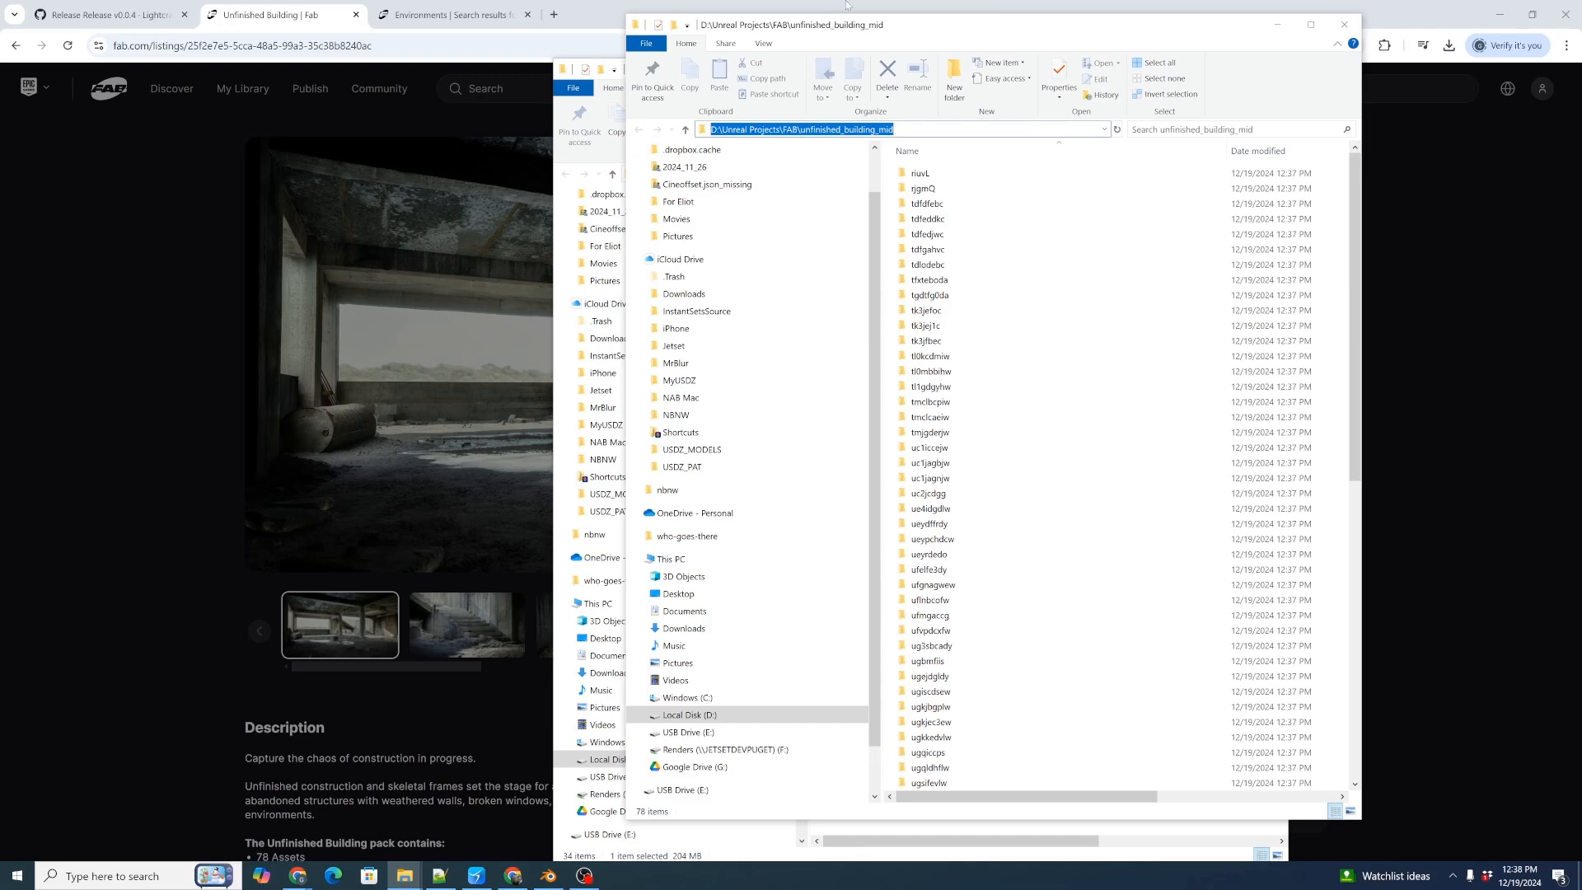
Switch to Blender and start a new General file, discarding the unsaved changes.
click(549, 875)
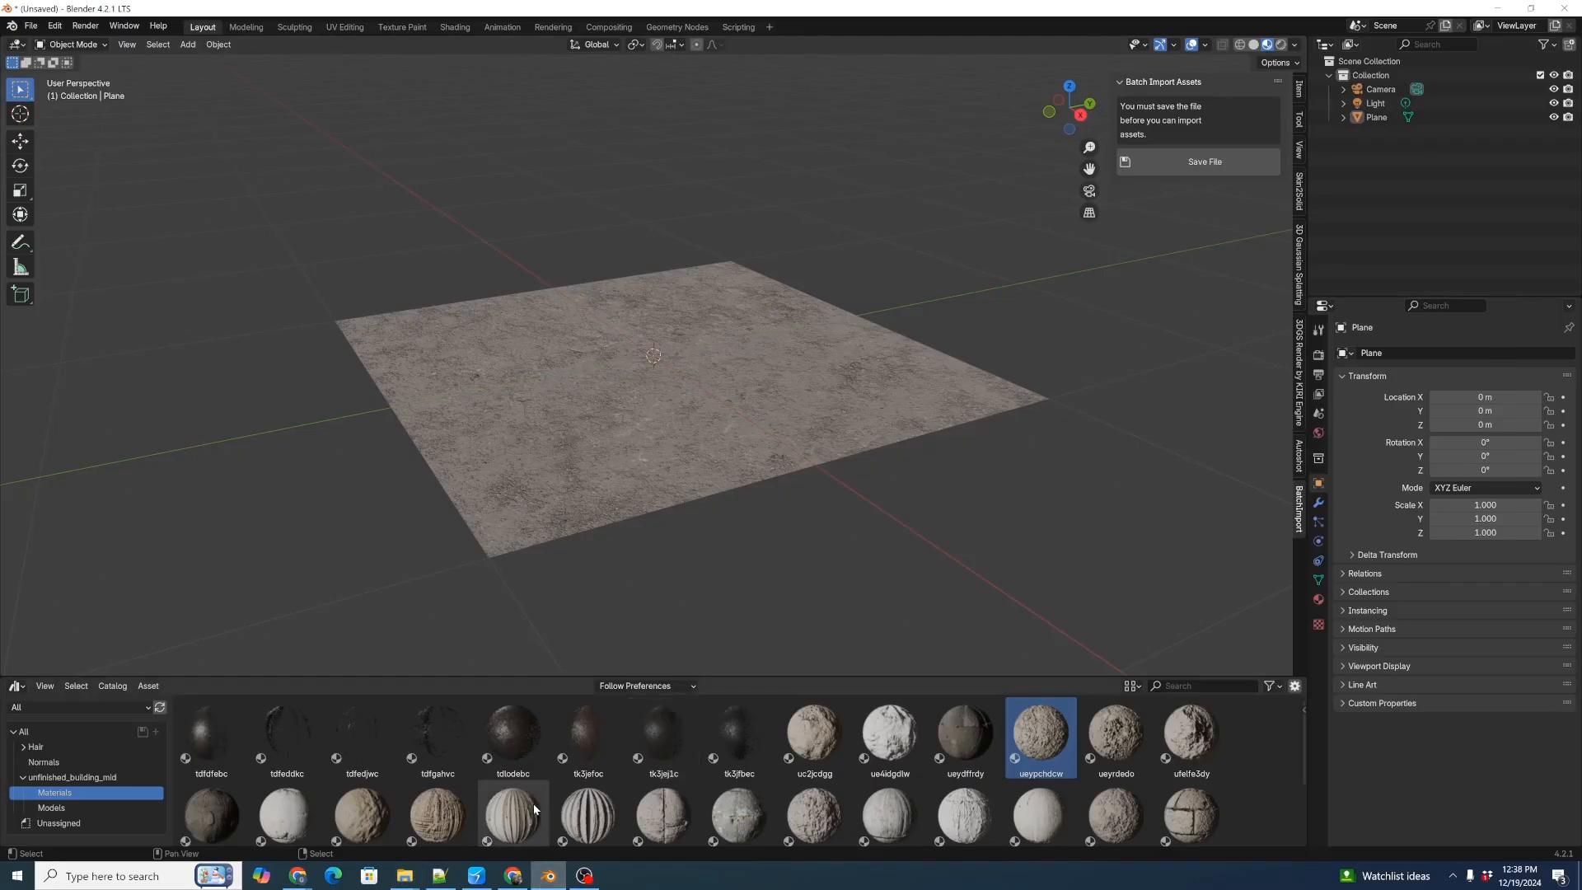
key(ctrl+n)
click(537, 569)
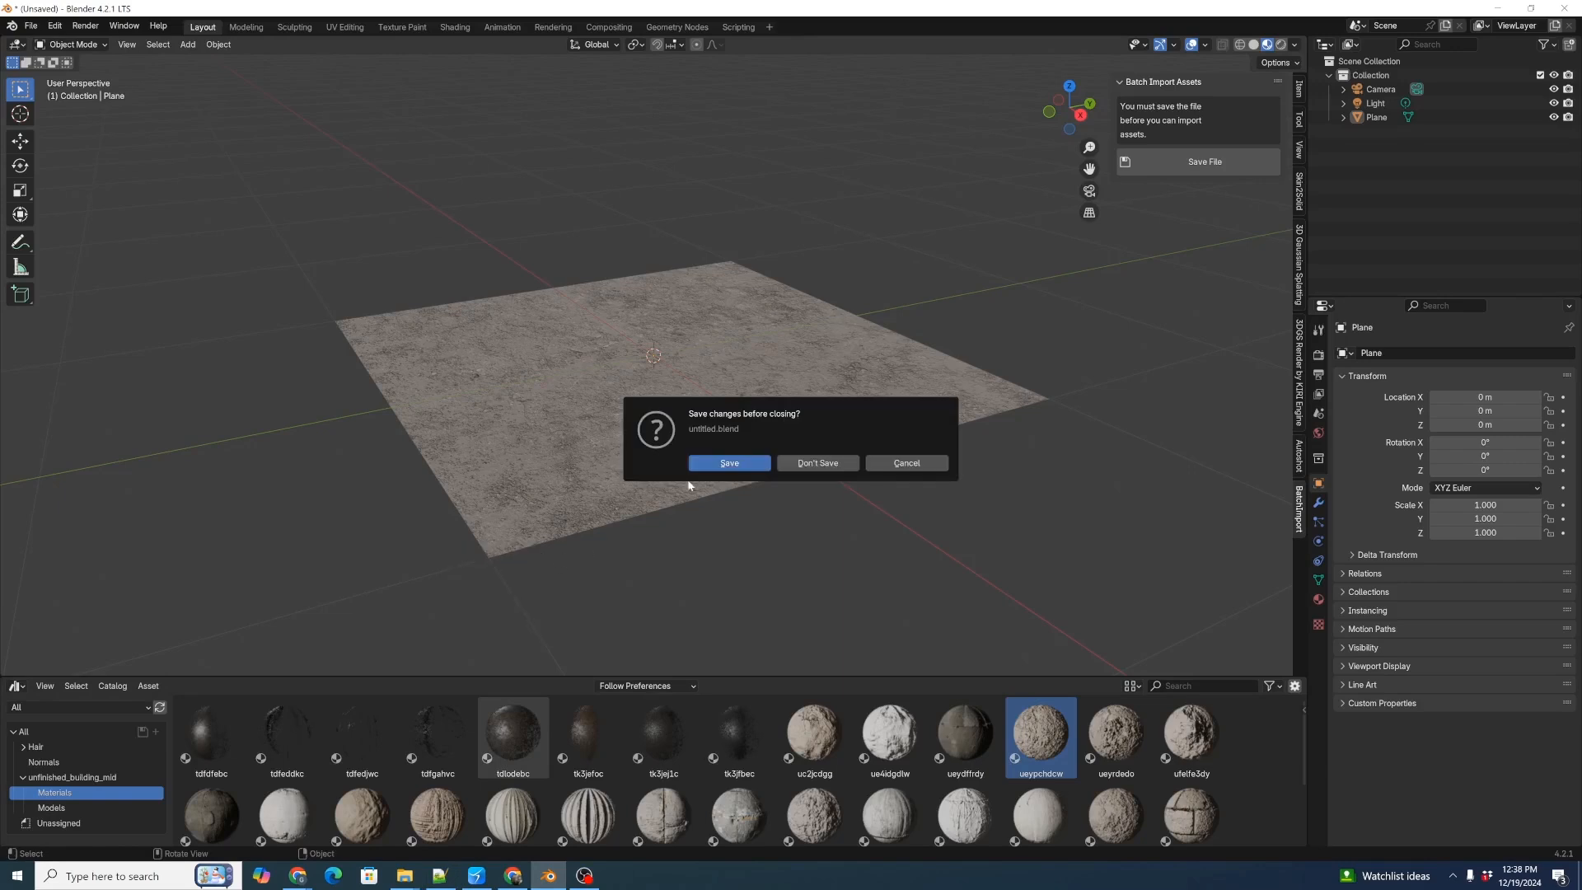
click(815, 463)
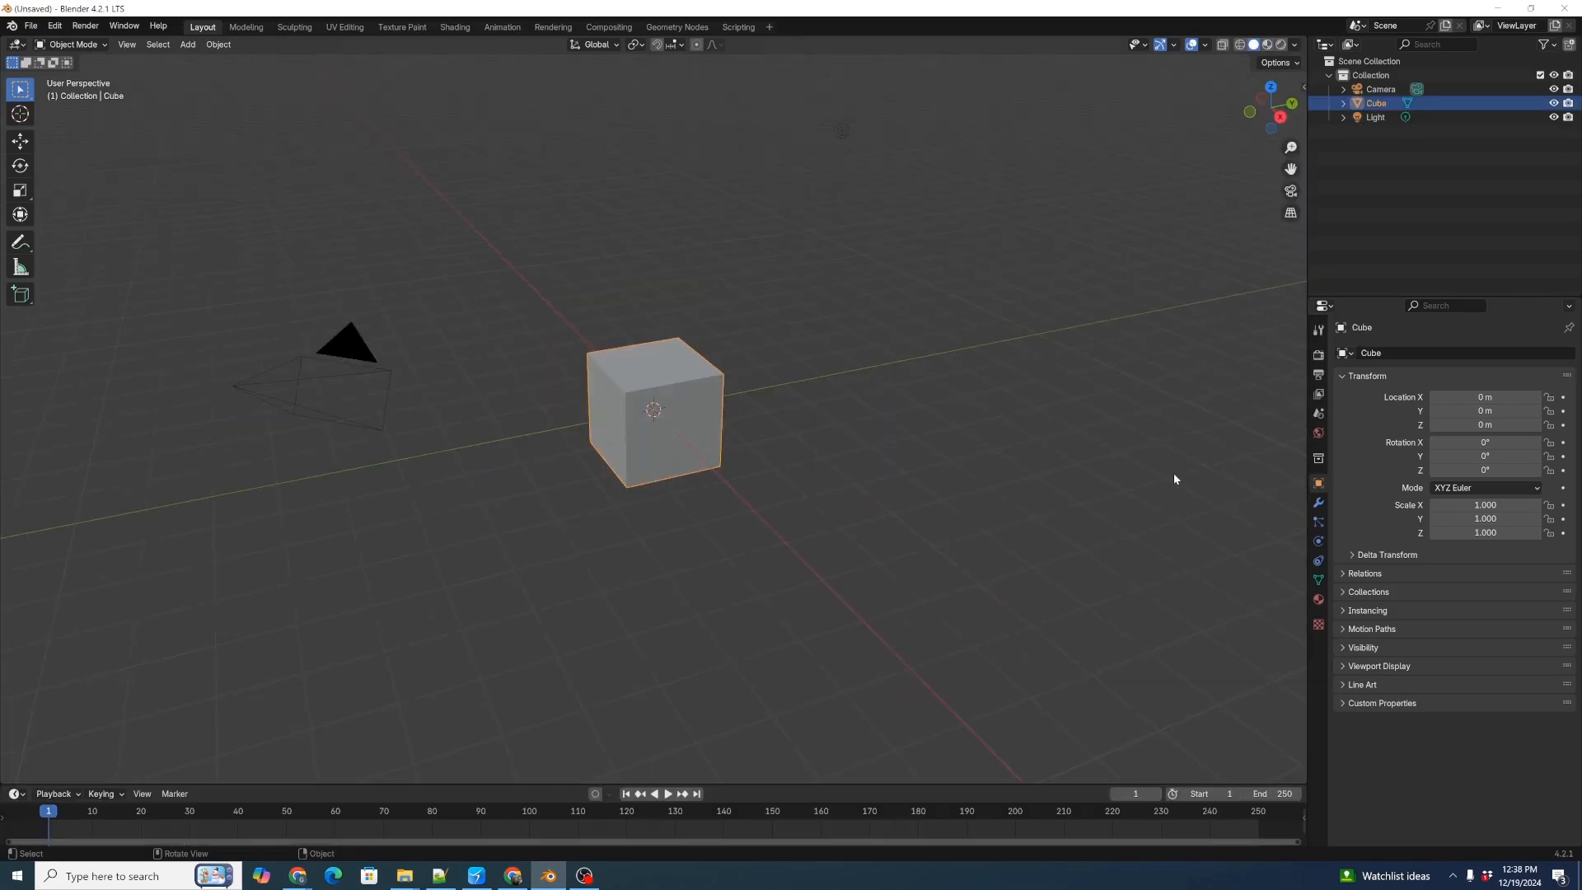
Delete all the default objects (camera, cube and light) from the new scene.
key(a)
key(x)
key(Escape)
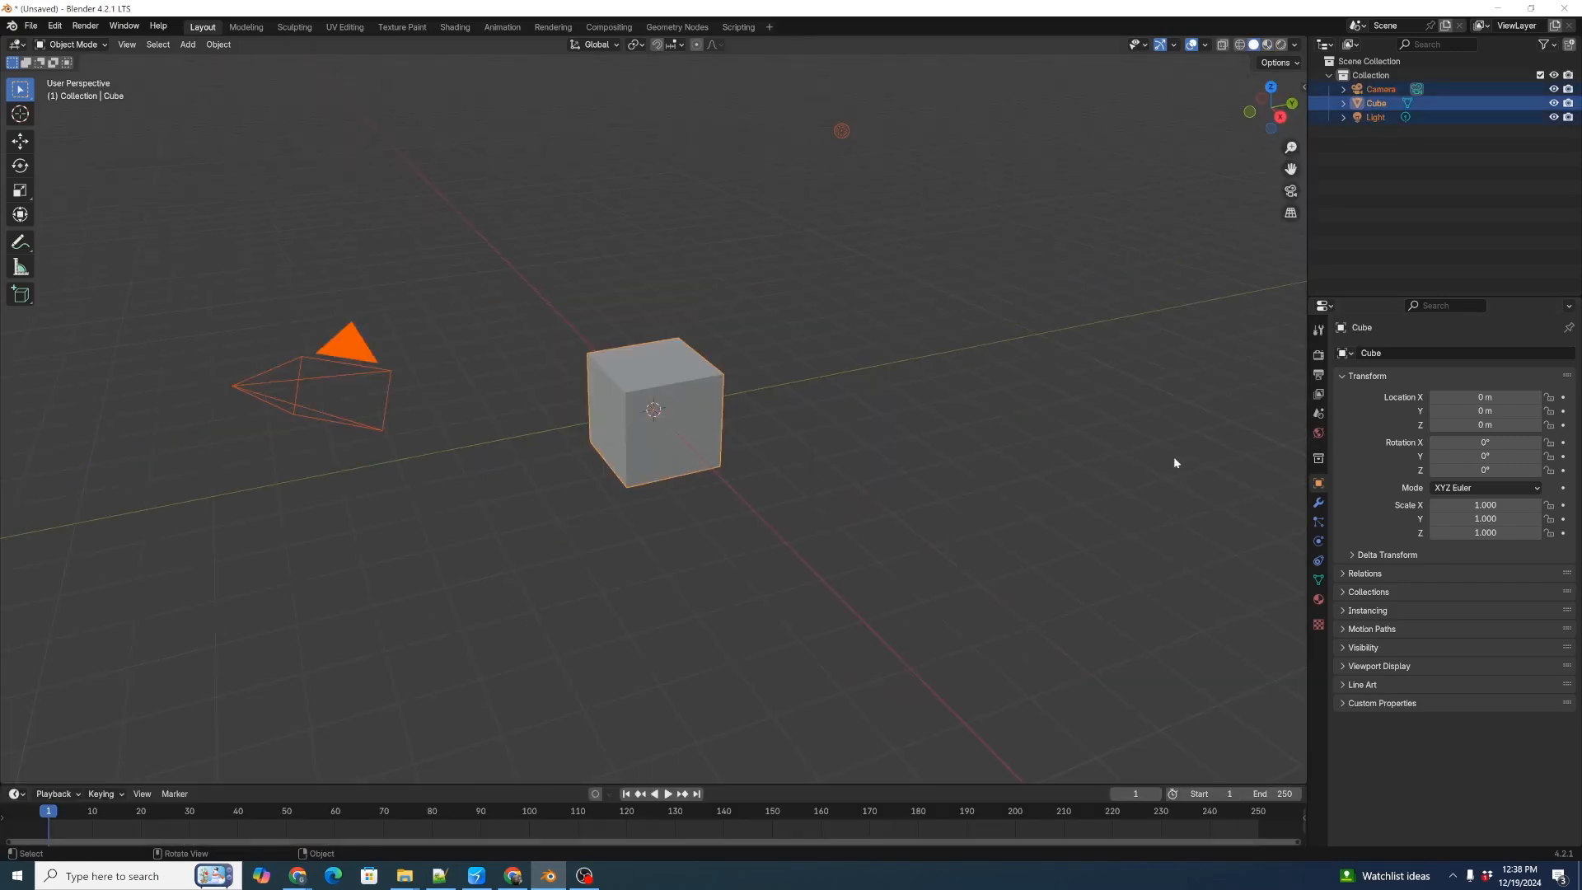
key(Delete)
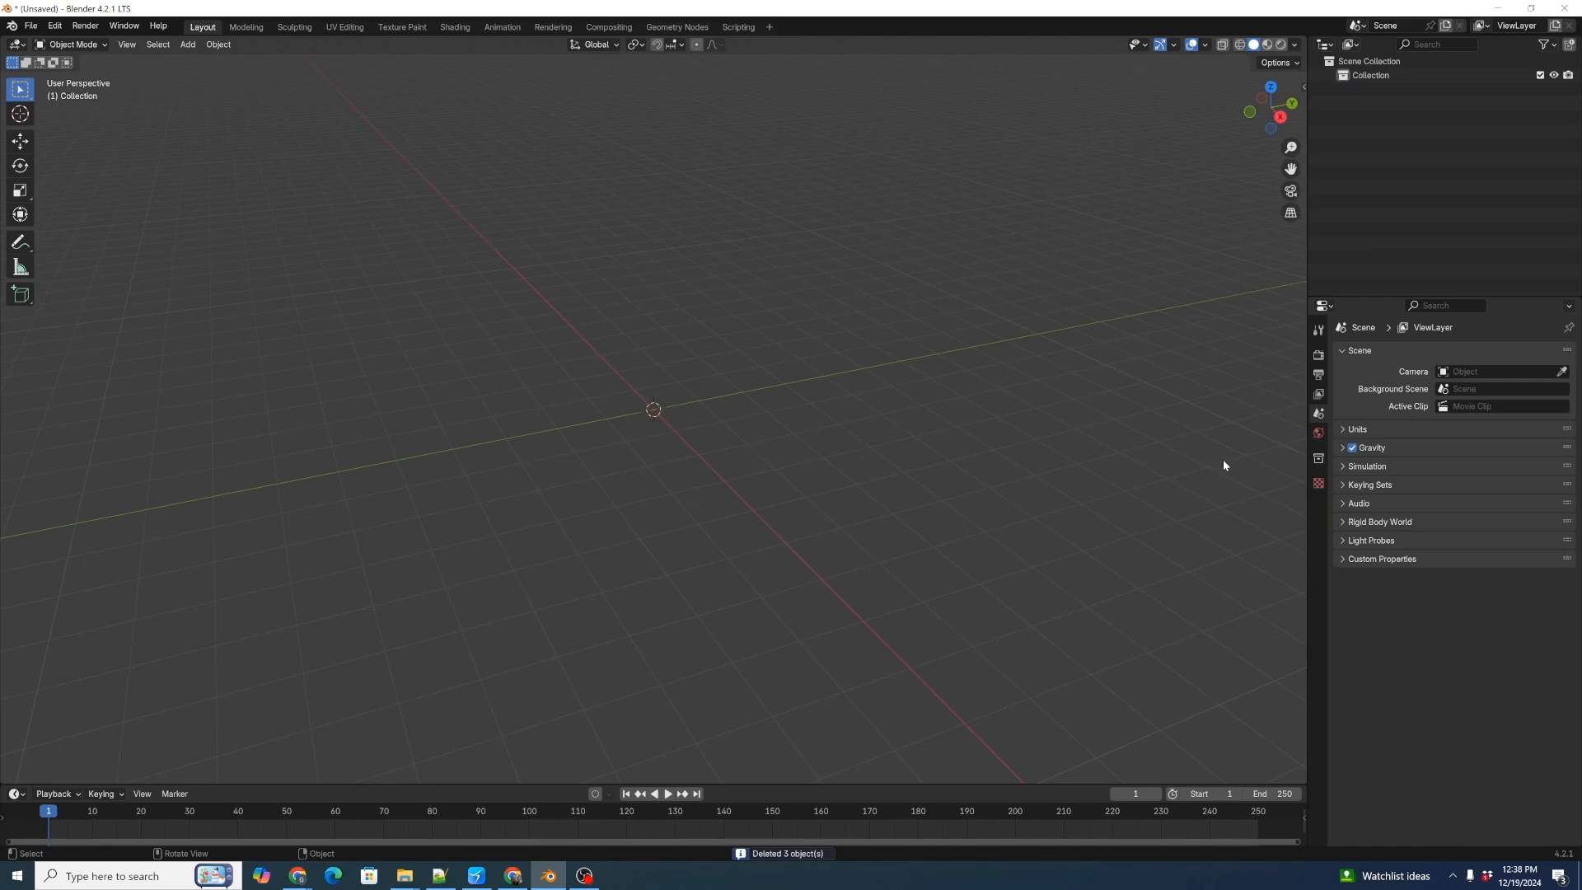
Save the file from the Batch Import Assets tools as unfinished_building_mid.blend in Documents\Blender\Assets, overwriting the existing file.
key(n)
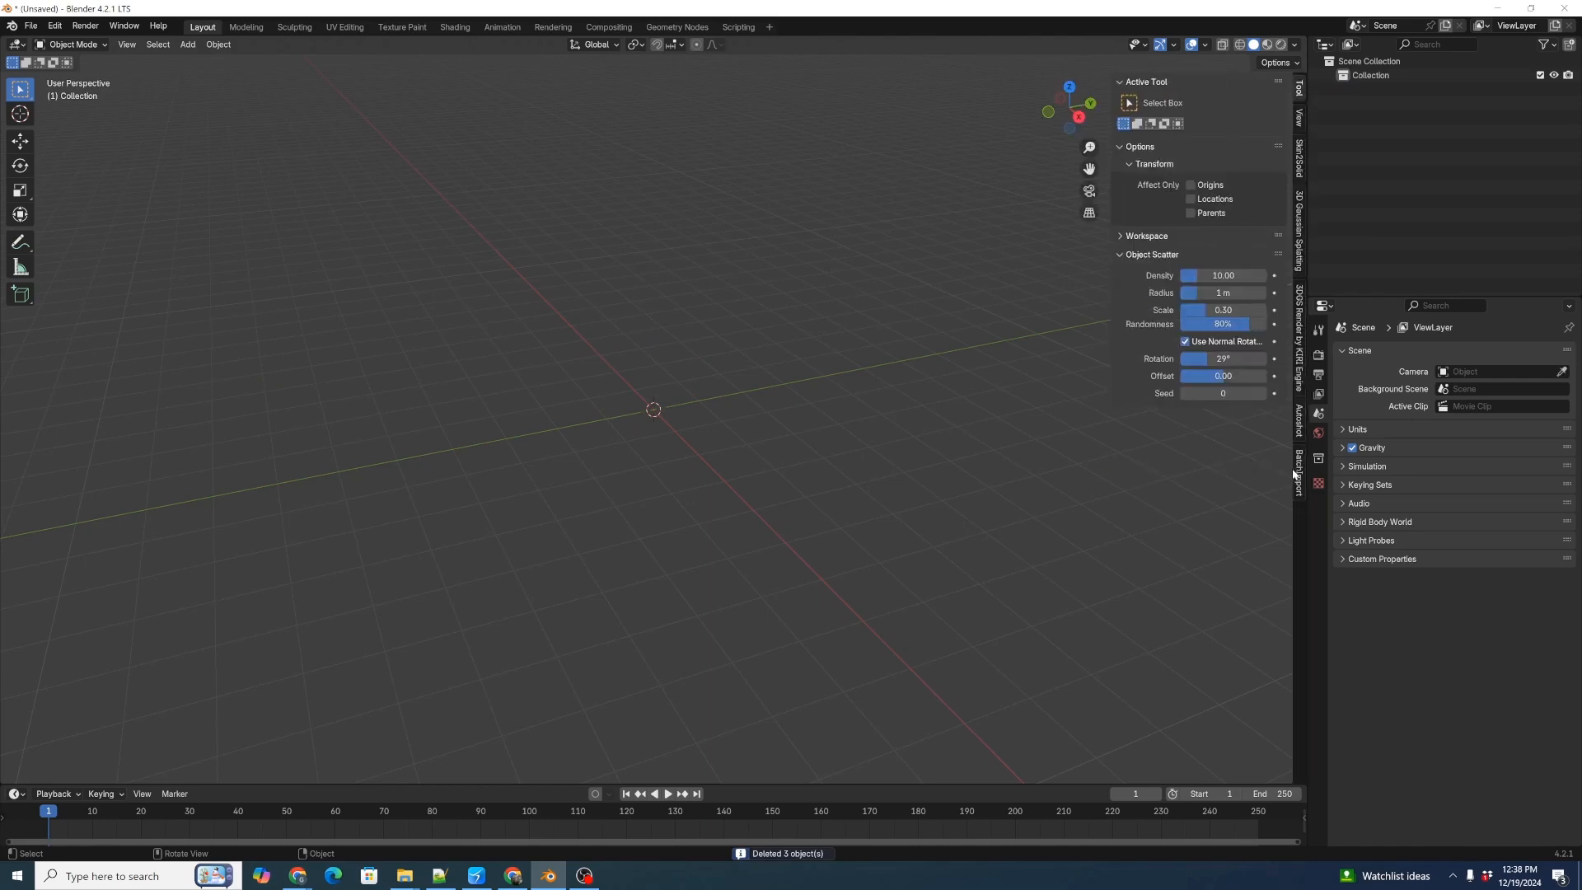
click(1297, 474)
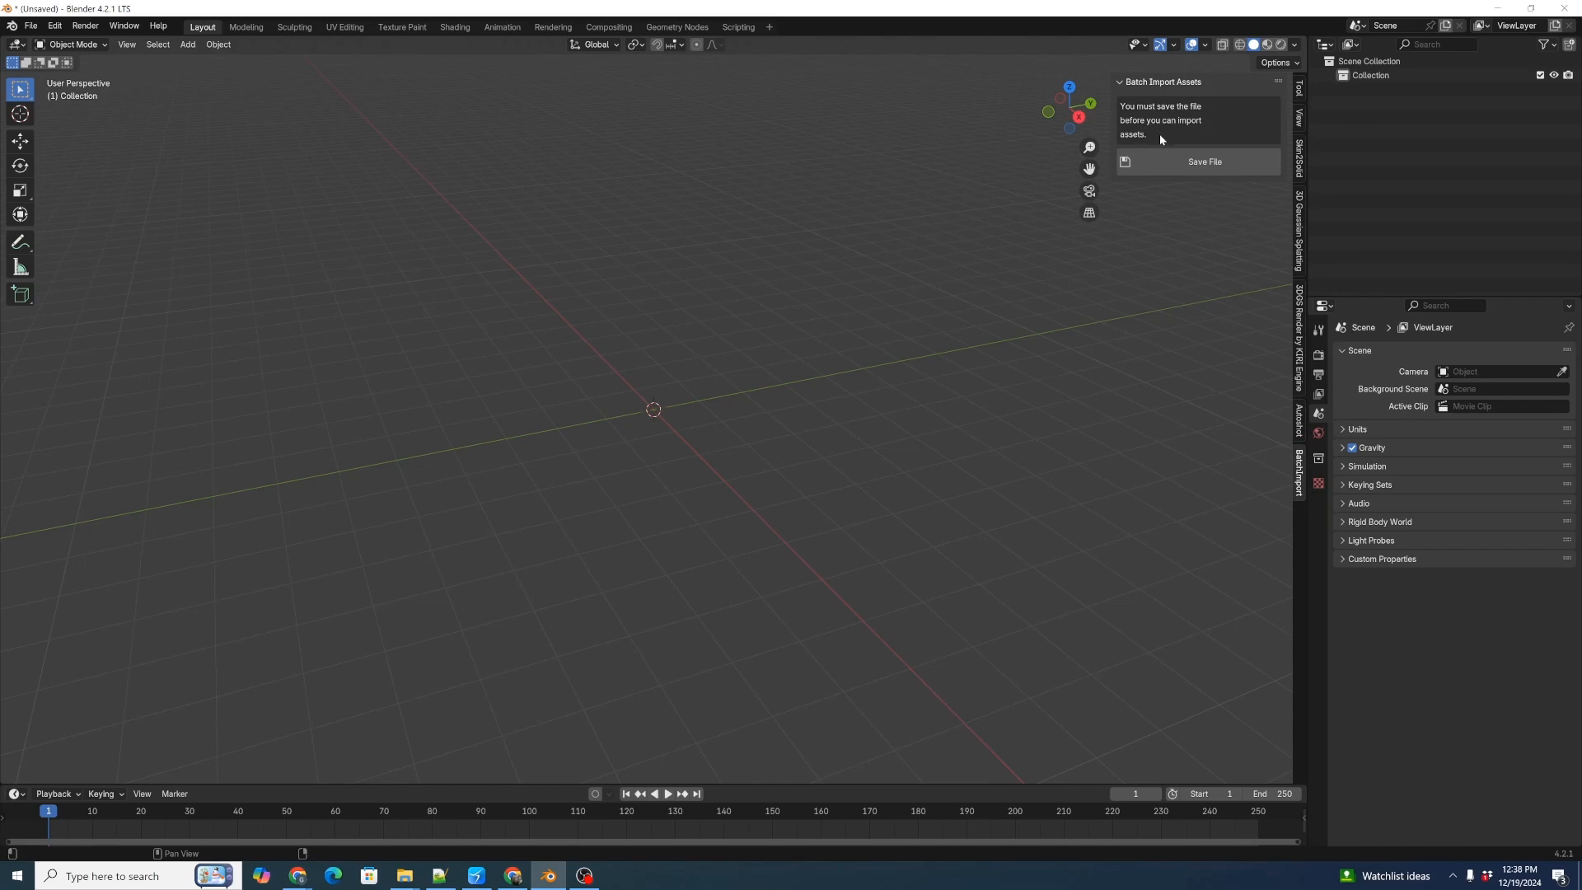
click(1198, 165)
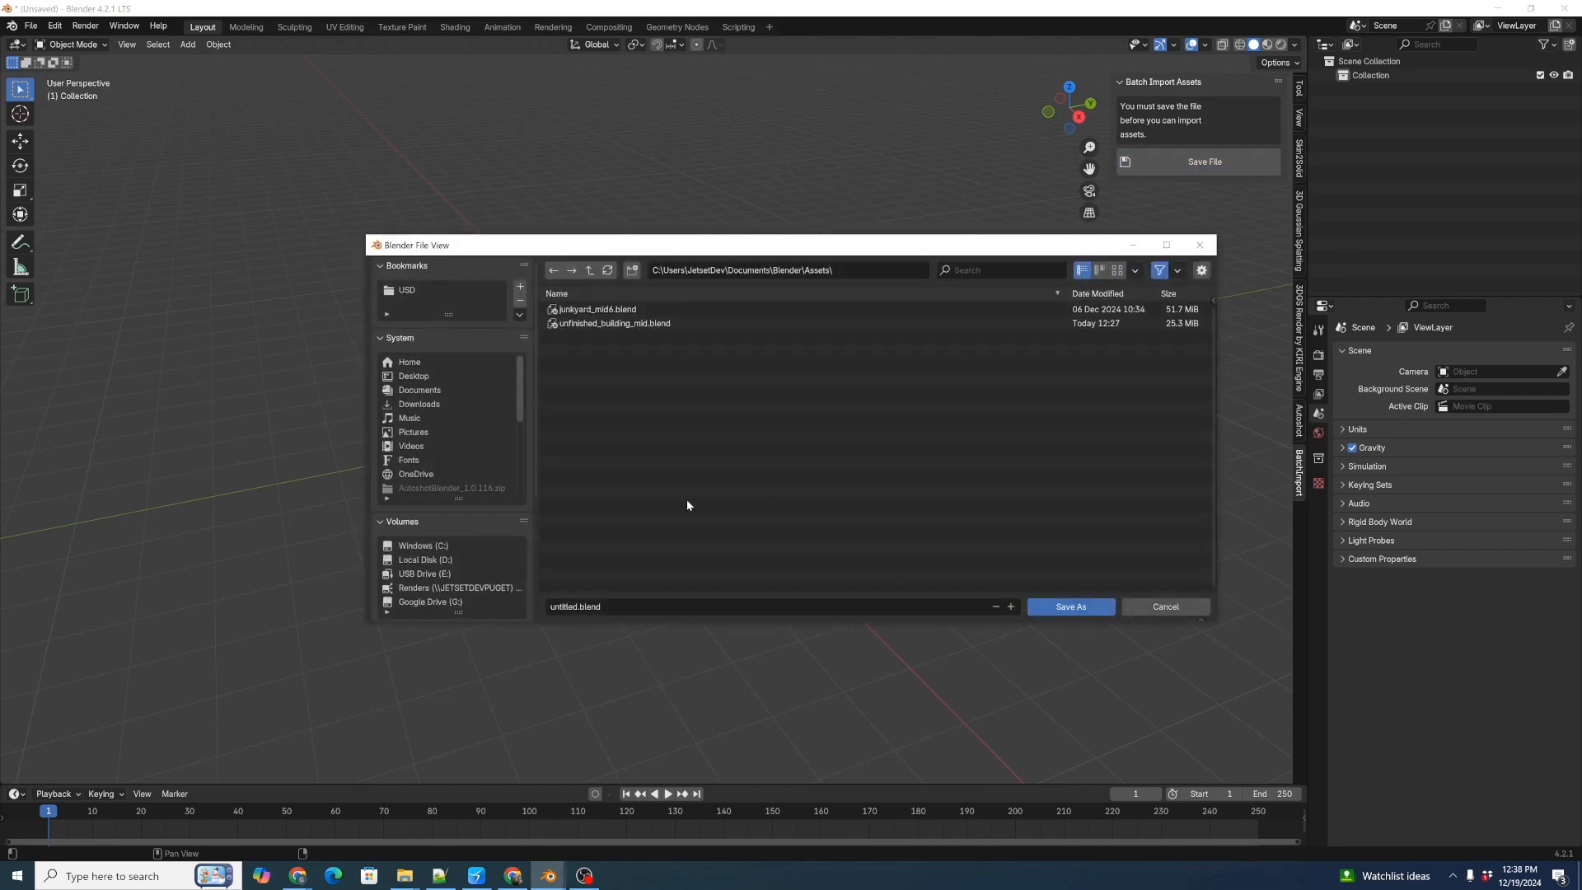
click(416, 391)
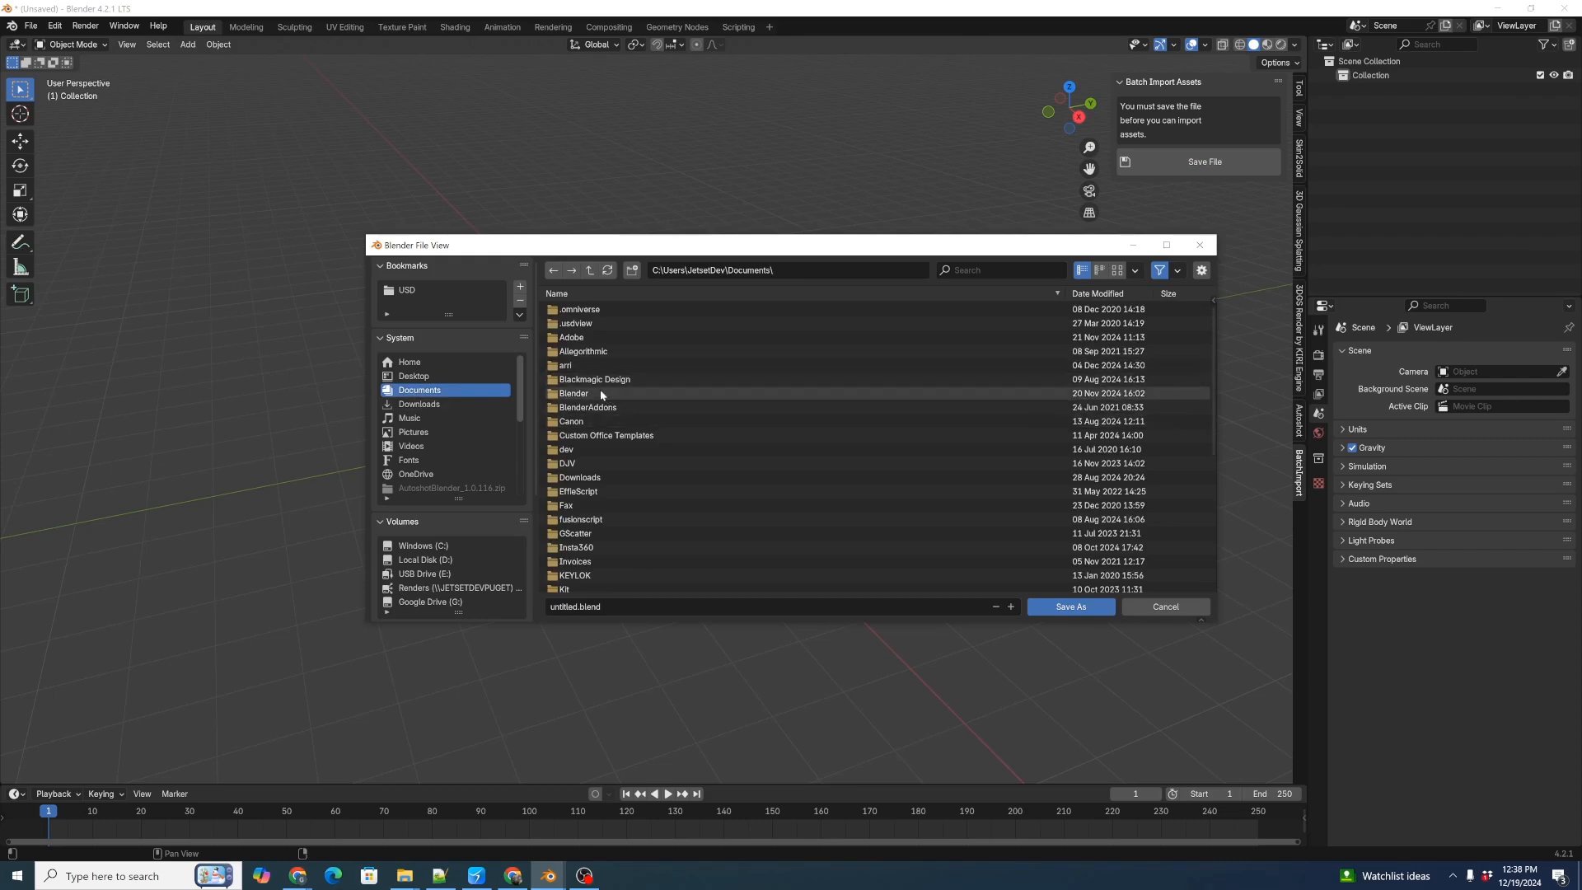
double_click(577, 397)
double_click(584, 310)
click(628, 607)
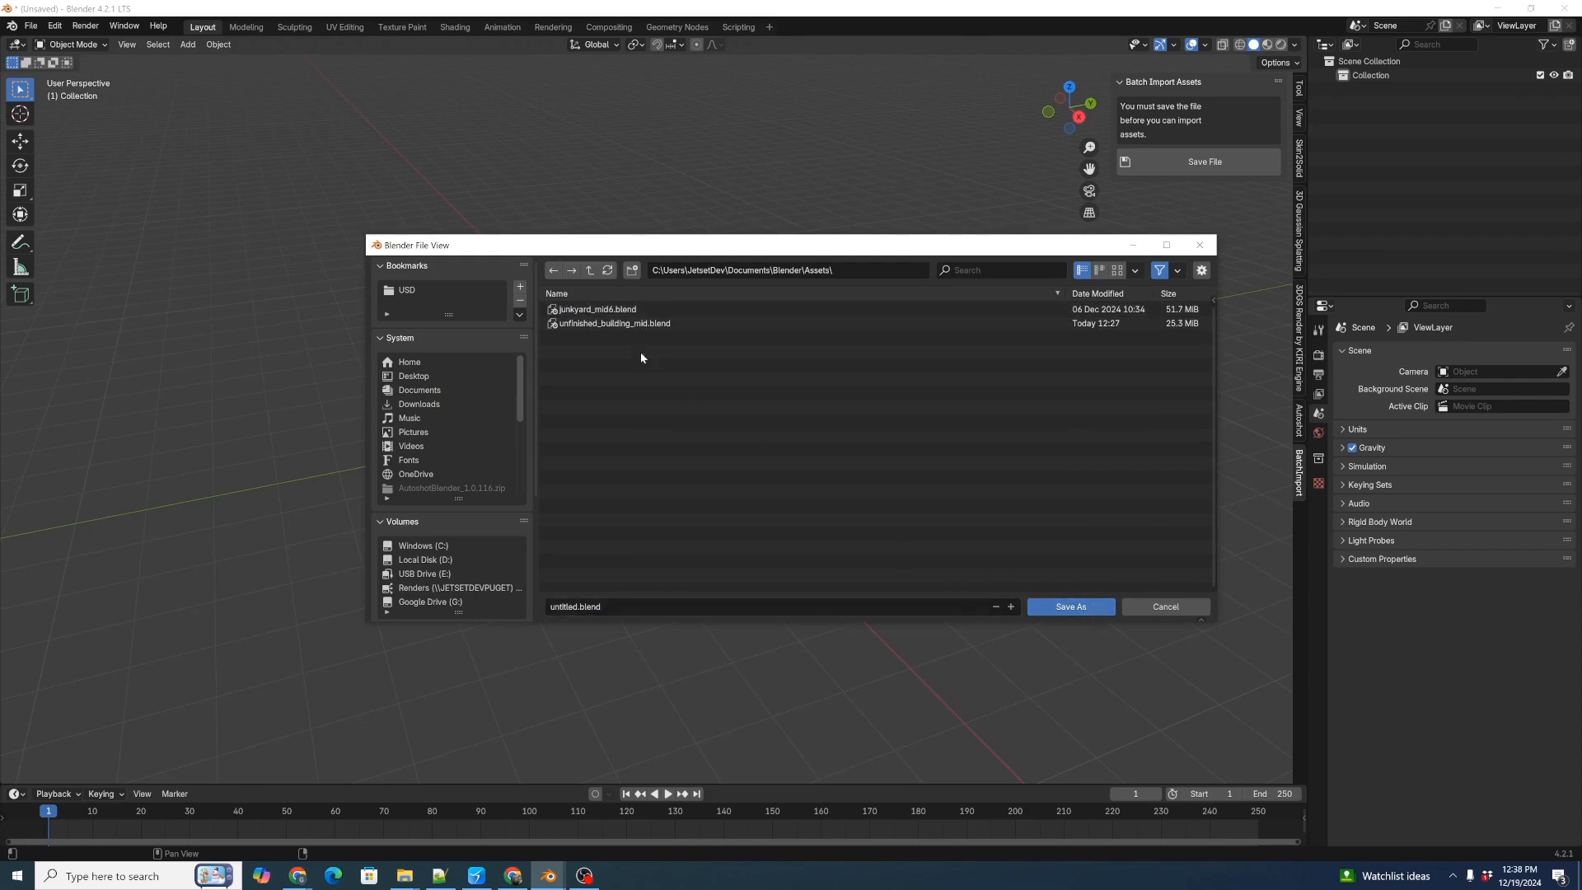
click(613, 323)
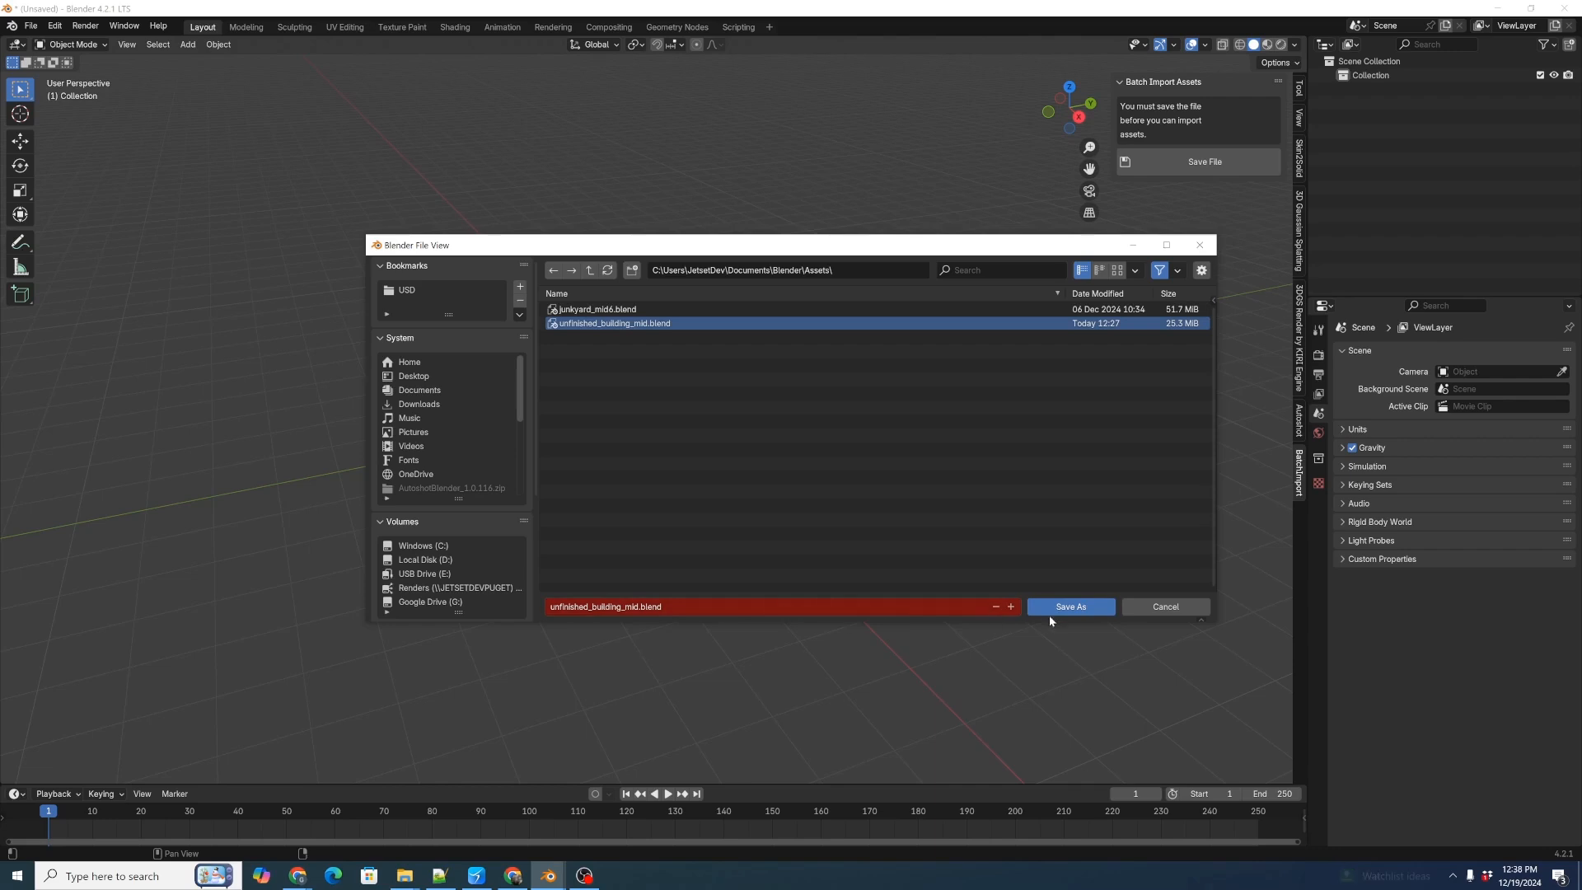
click(1058, 609)
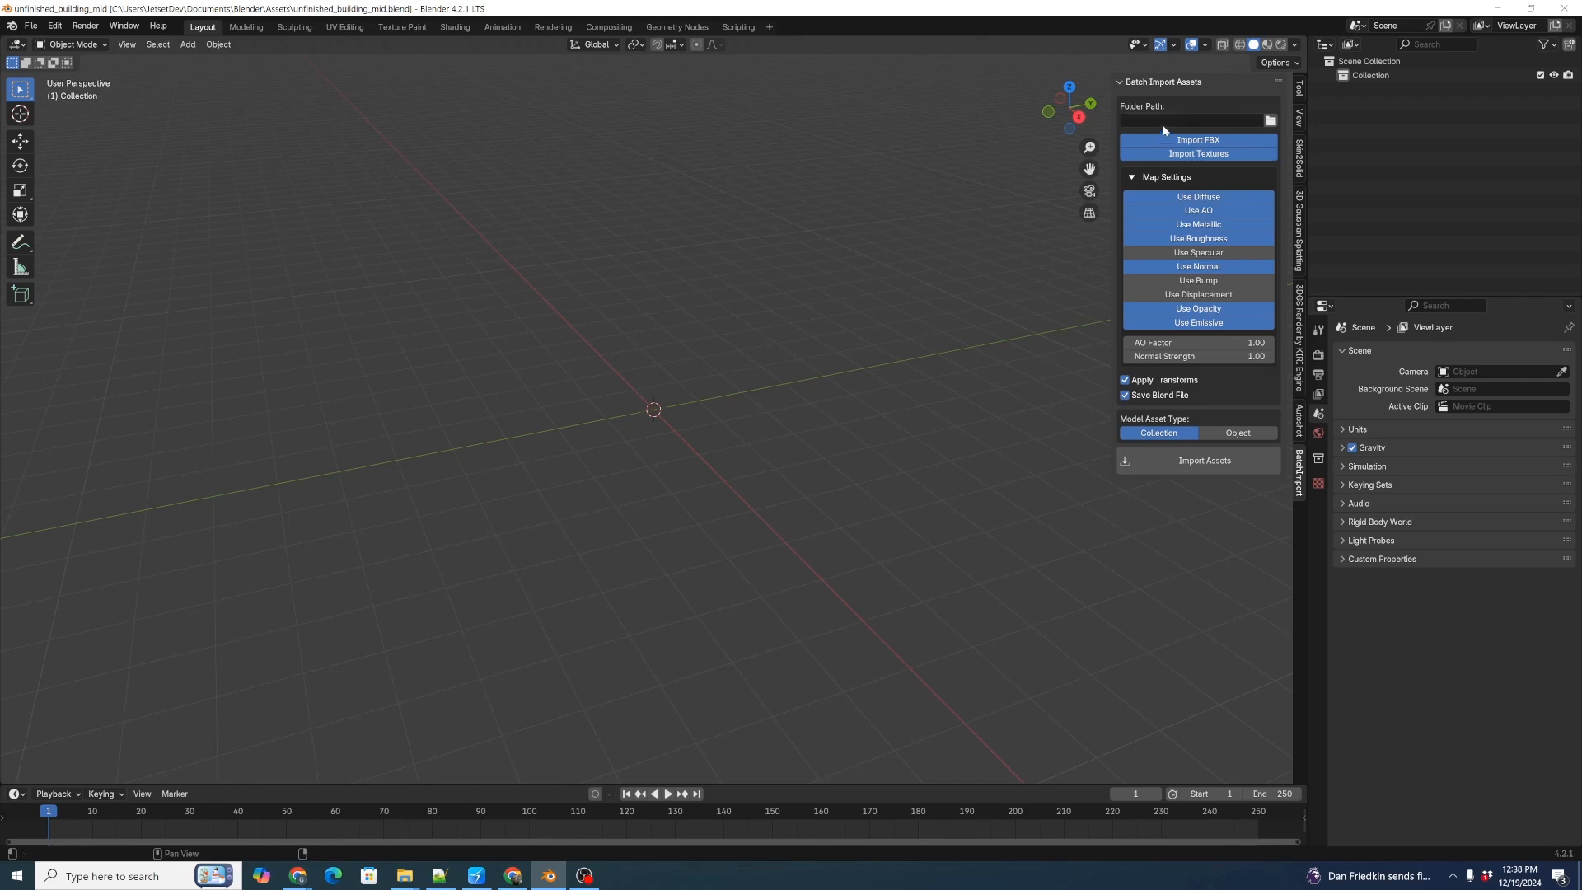
Set the Batch Import Assets folder path to D:\Unreal Projects\FAB\unfinished_building_mid.
click(1271, 120)
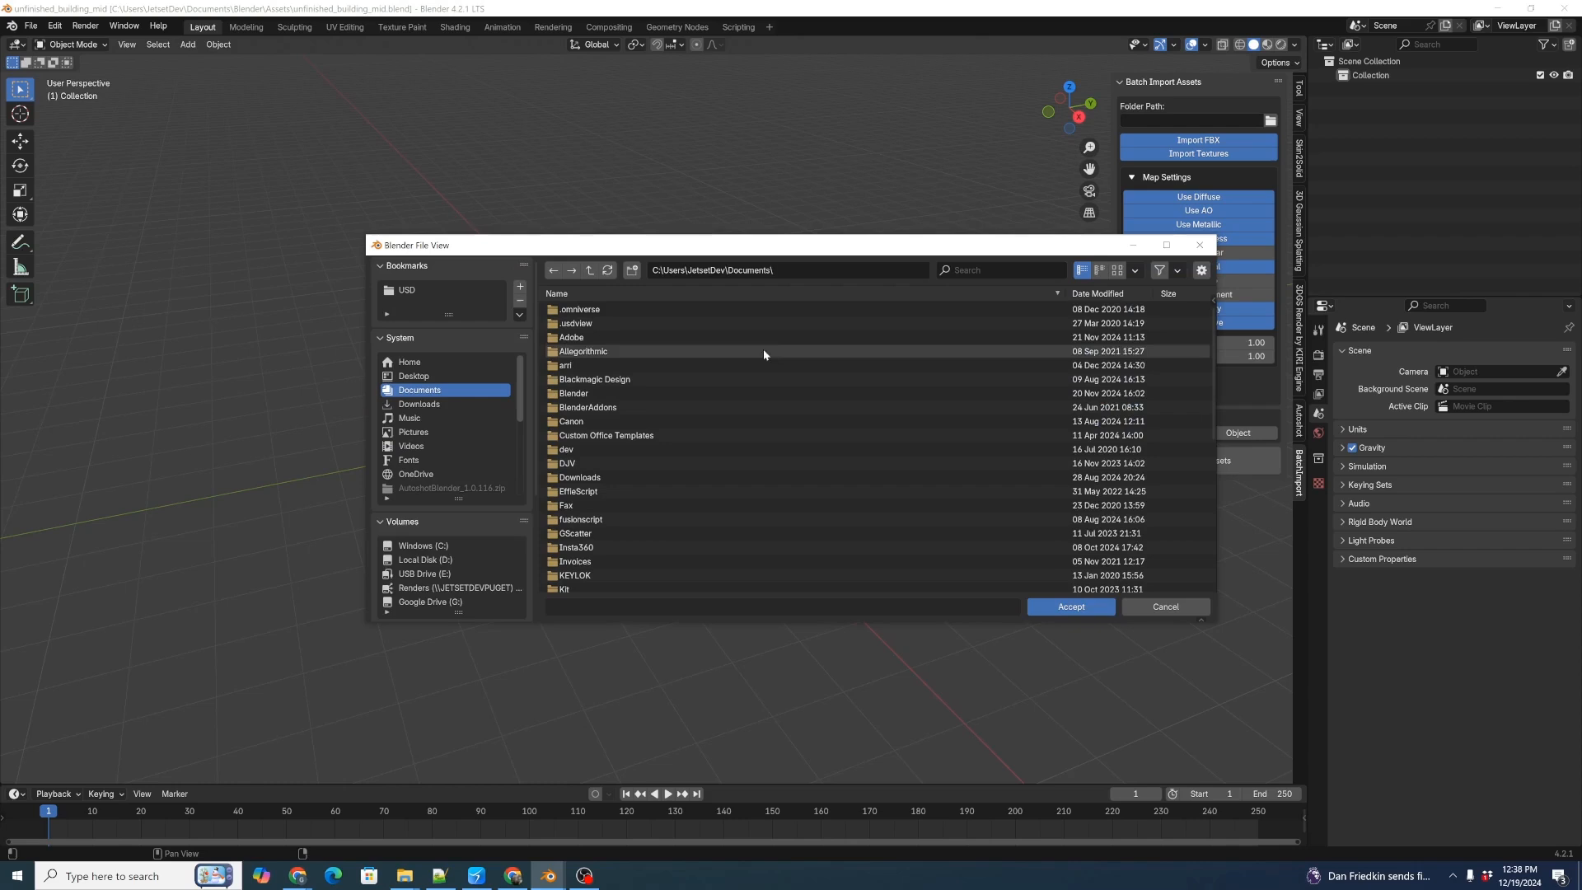
click(785, 272)
key(ctrl+v)
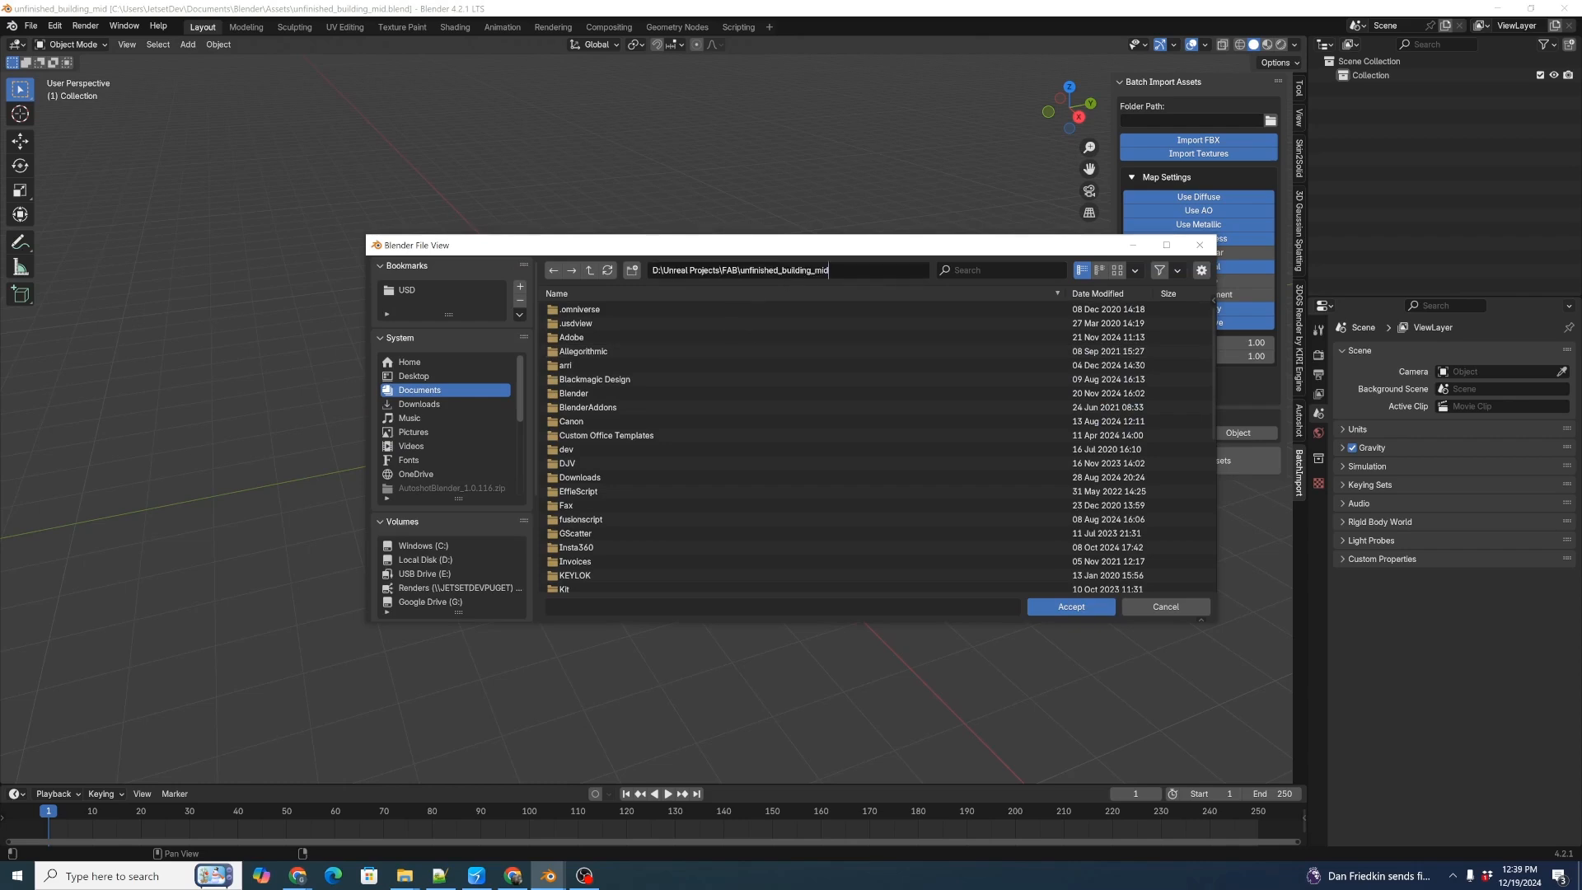
key(Return)
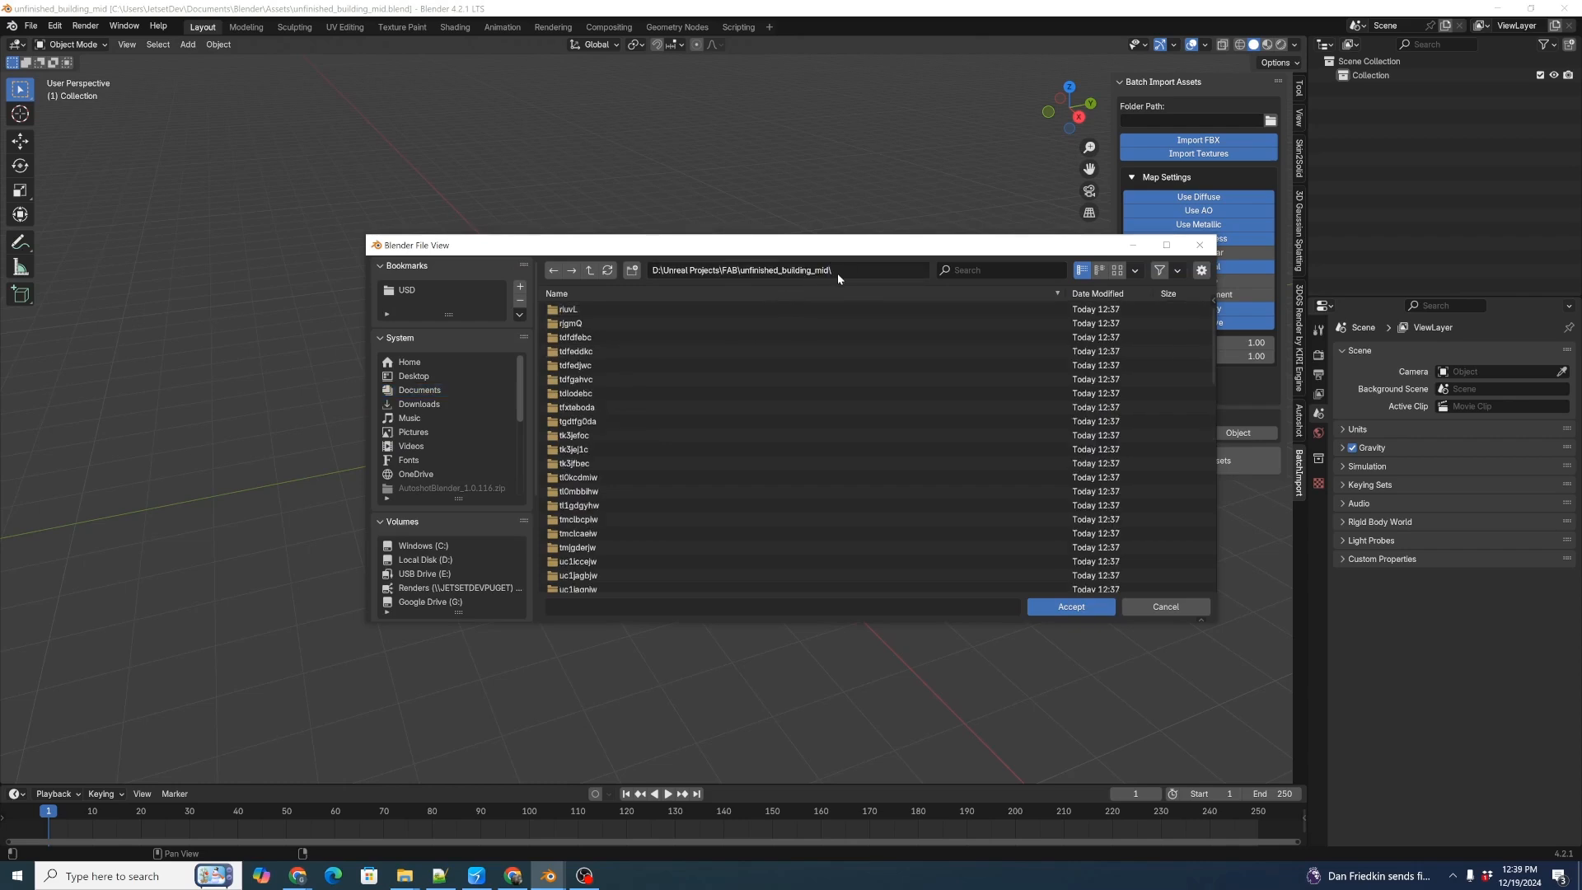
click(1065, 606)
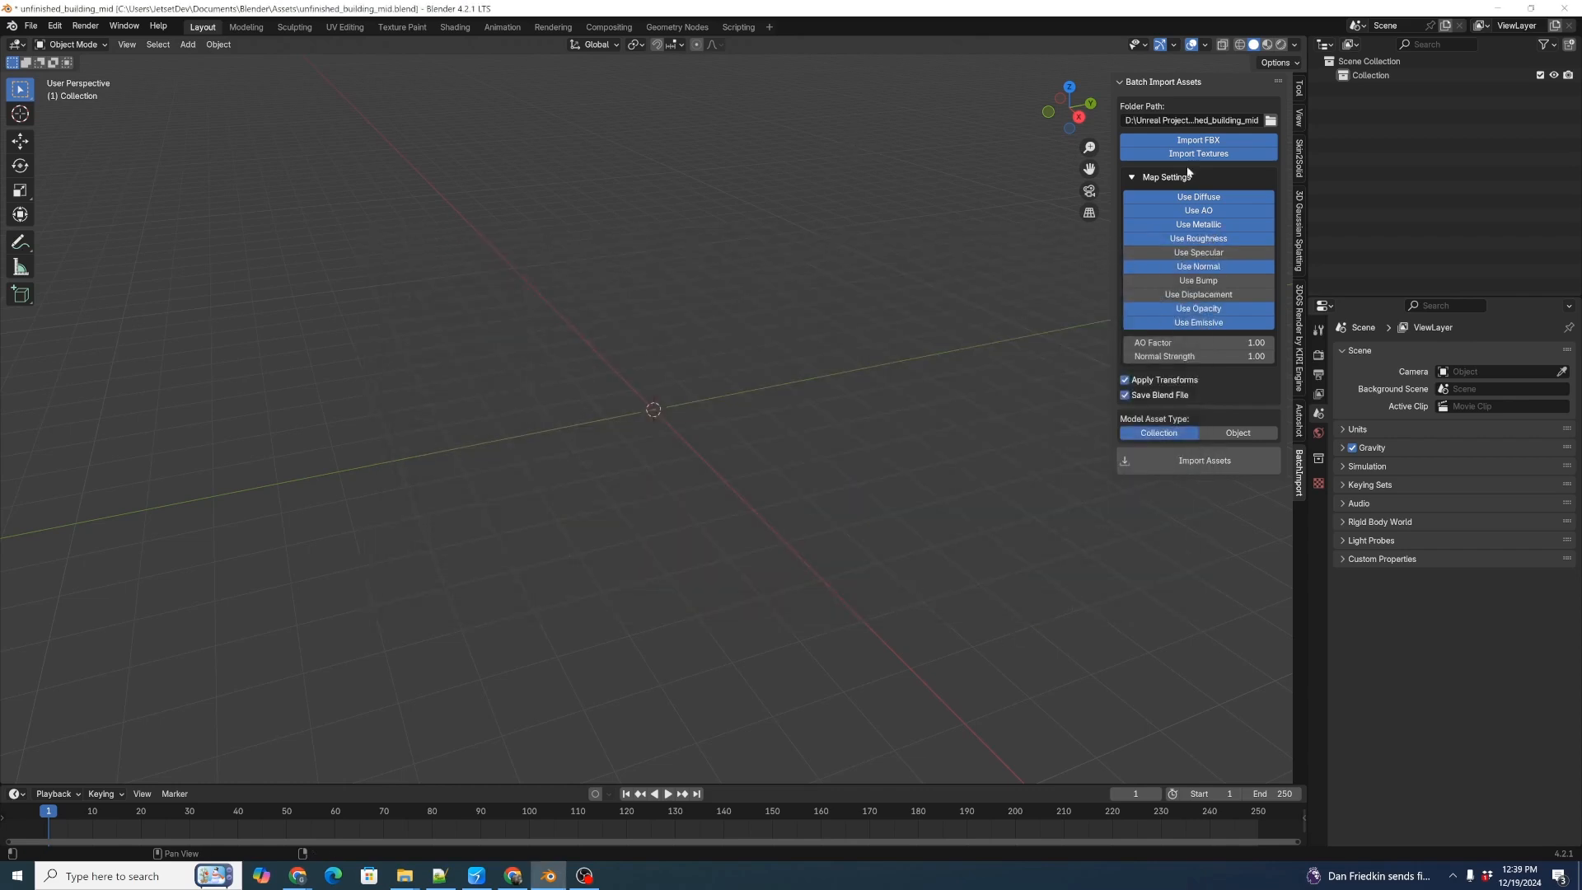
Enable Use Displacement, set the model asset type to Object, and import the assets.
click(1195, 294)
click(1237, 446)
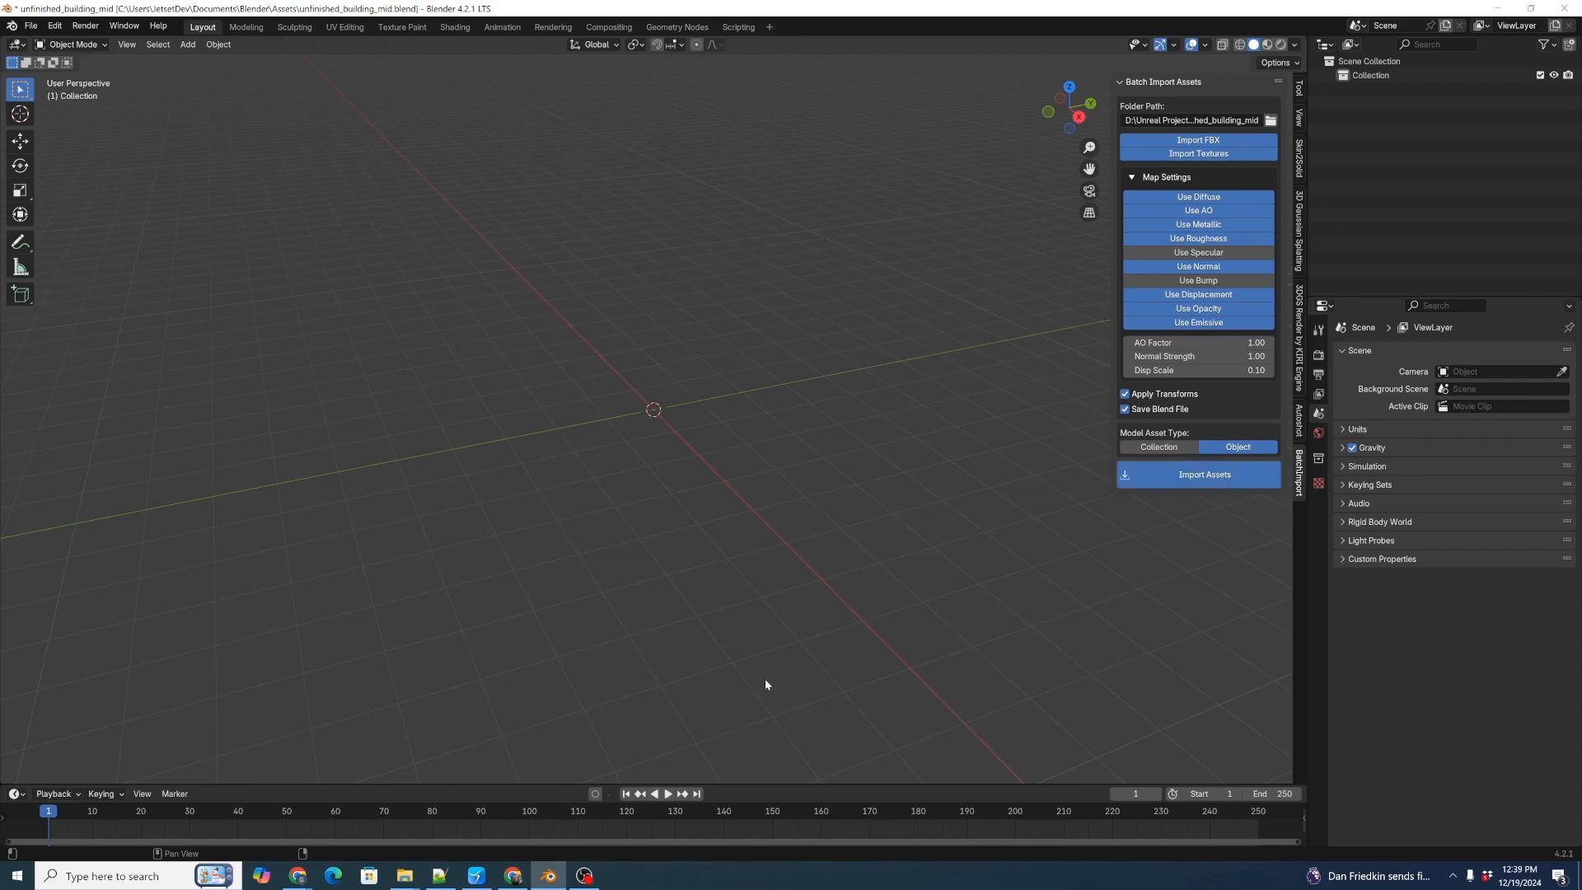
Enlarge the timeline area, turn it into an Asset Browser, and show only the Current File library.
click(753, 776)
drag(749, 783, 745, 488)
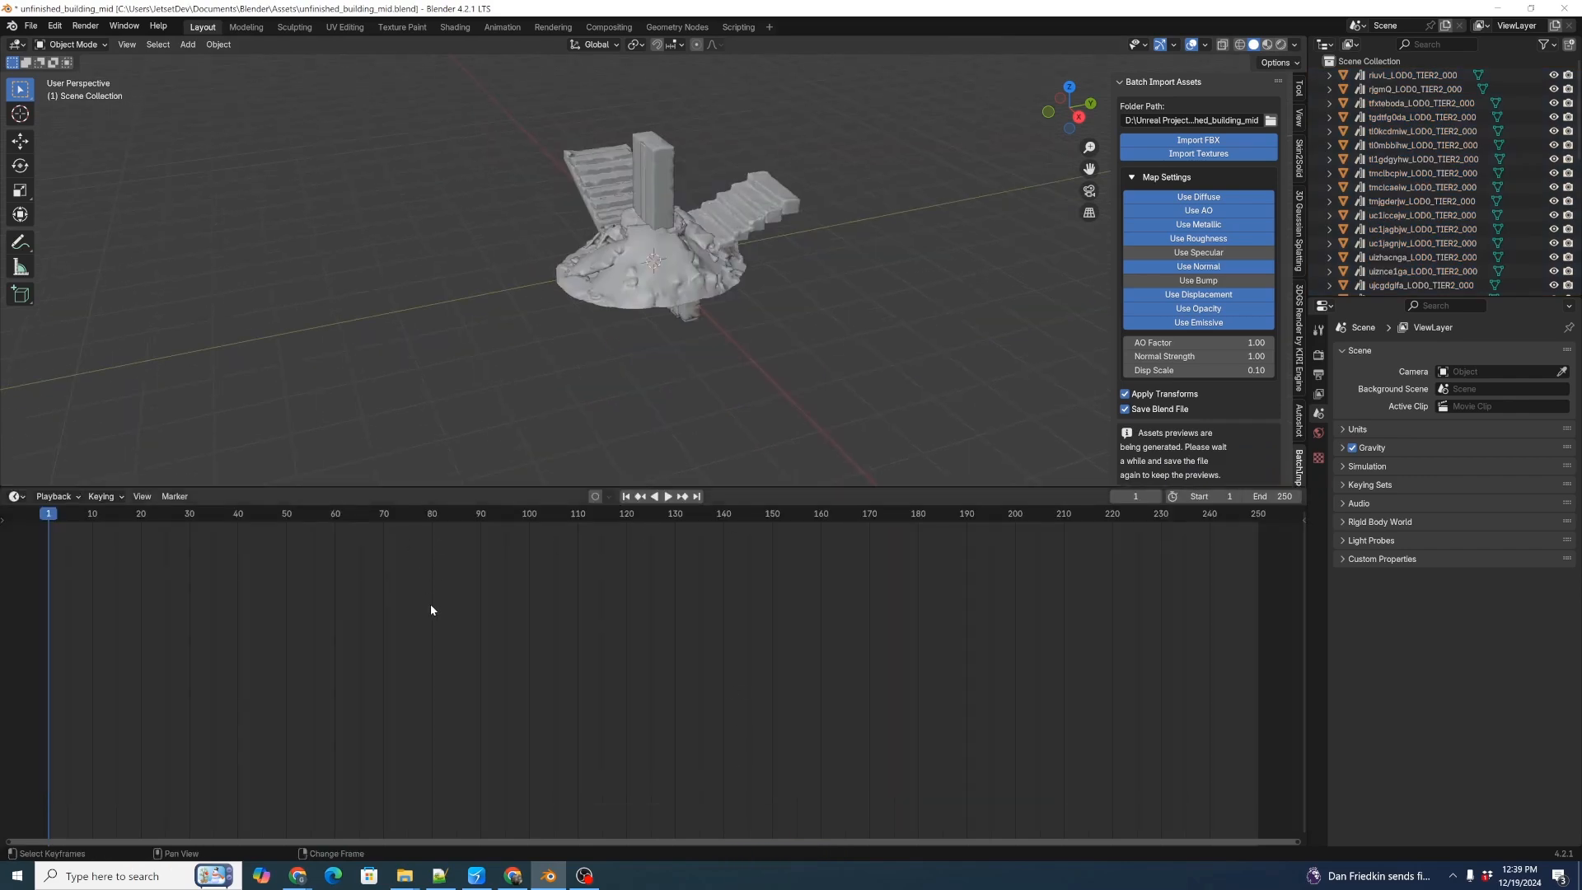
key(shift+F1)
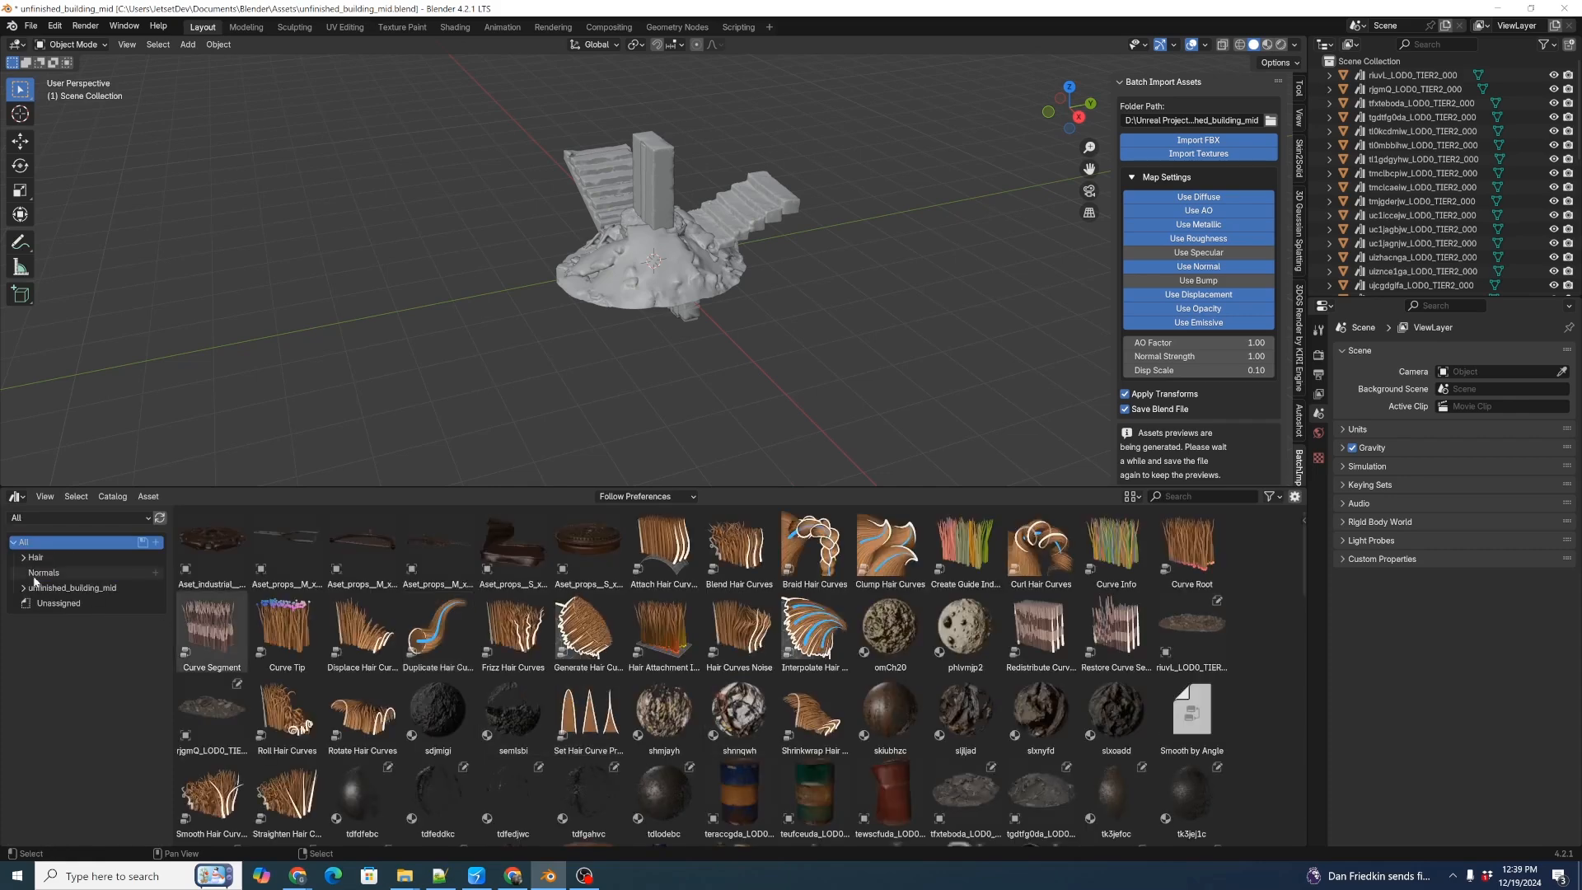
click(36, 515)
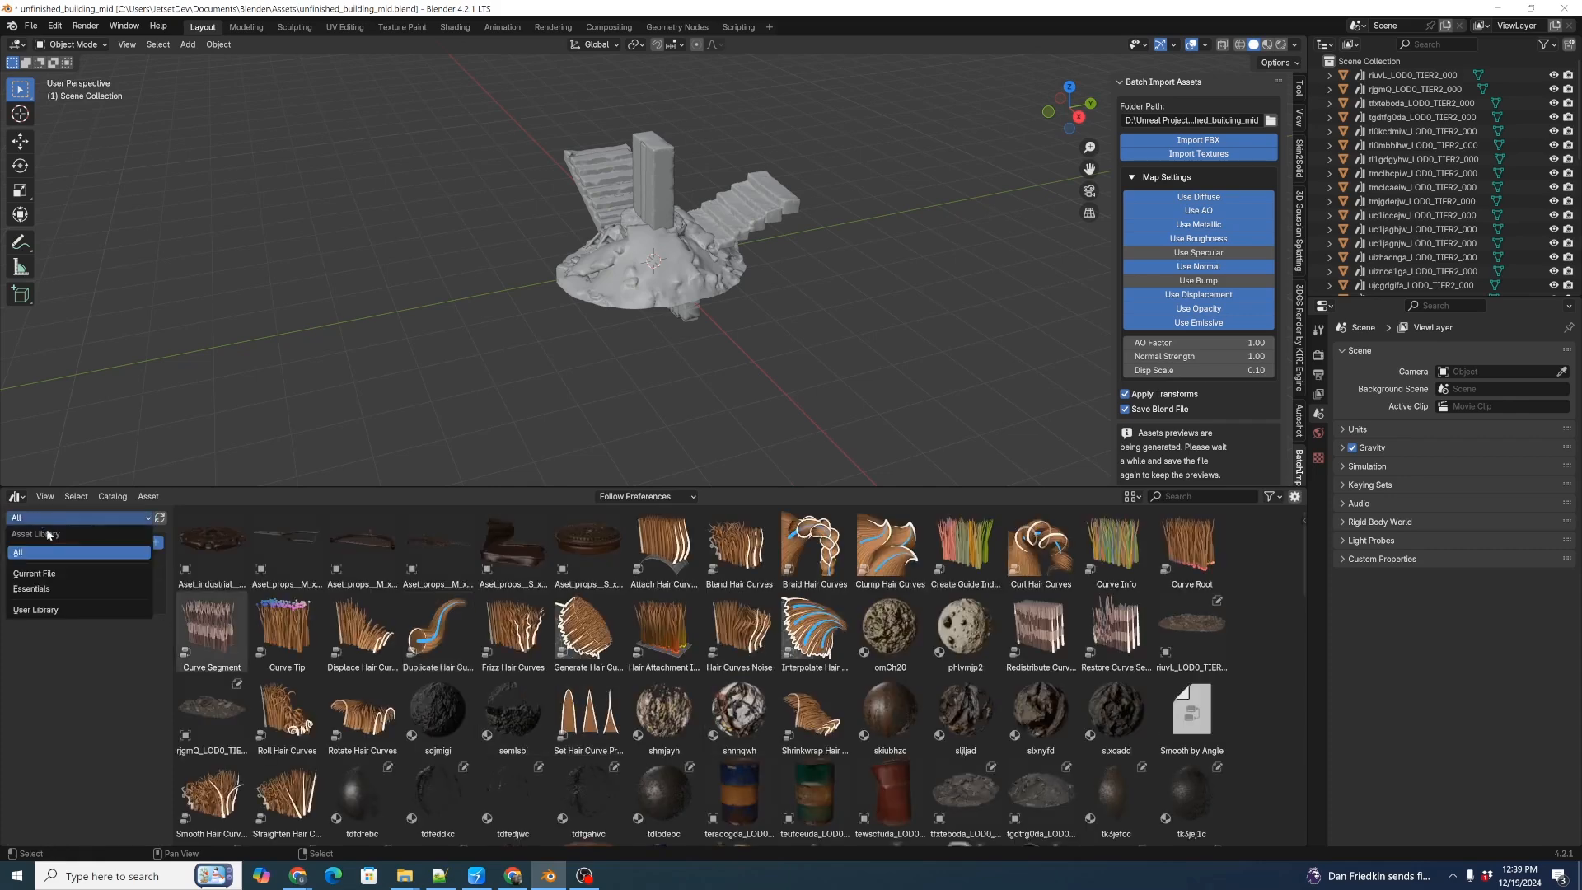
click(51, 573)
drag(646, 485, 646, 442)
Look through the imported models and materials and their previews in the current file's asset library.
scroll(738, 677, down, 4)
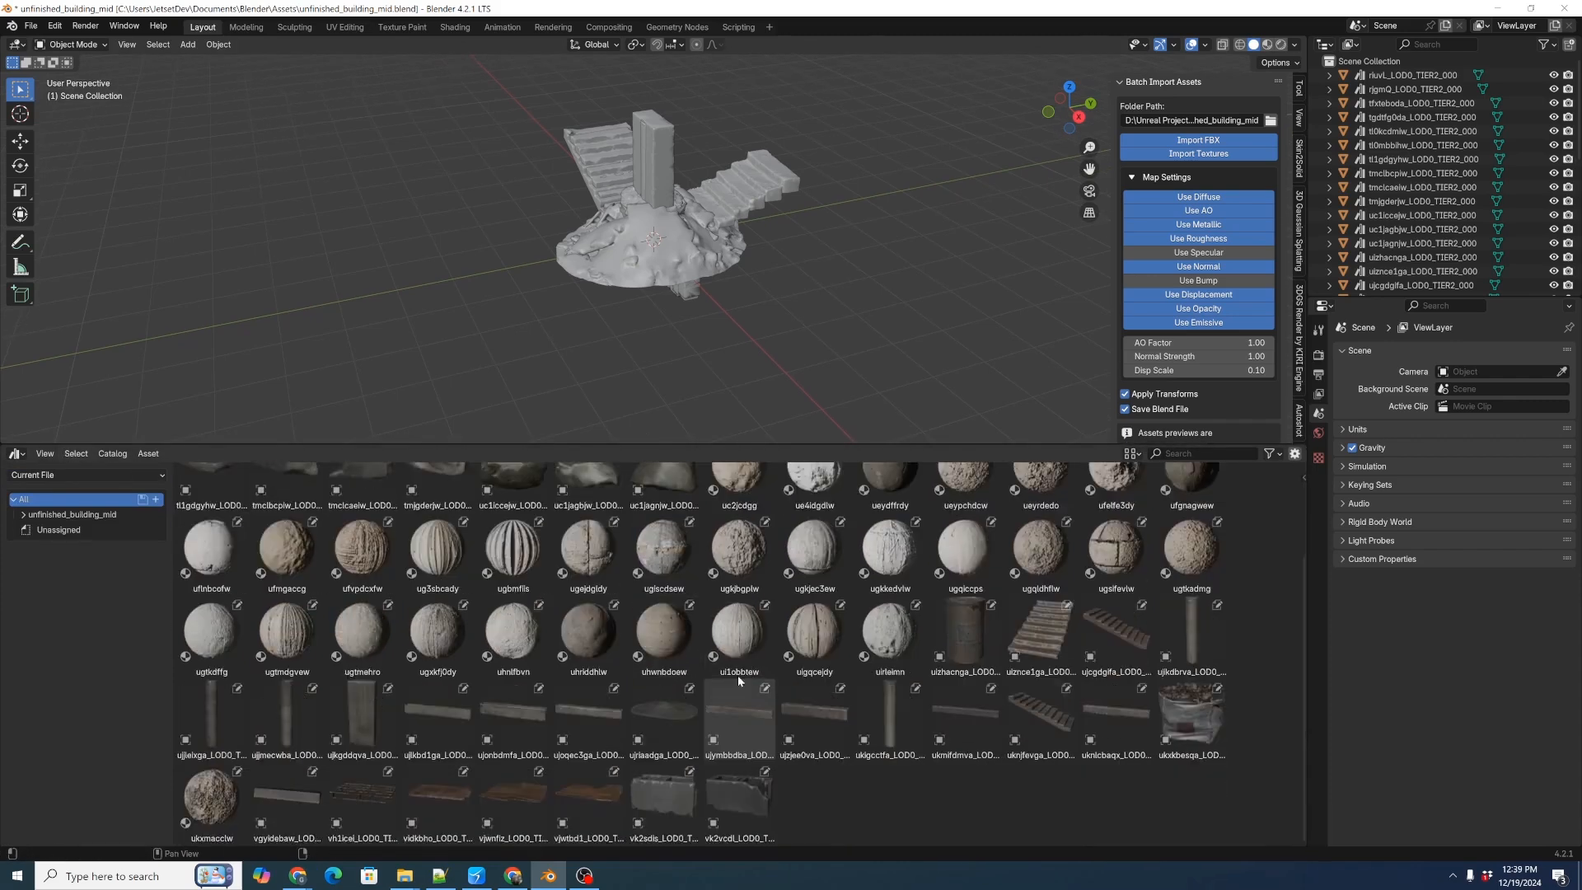
scroll(963, 716, up, 3)
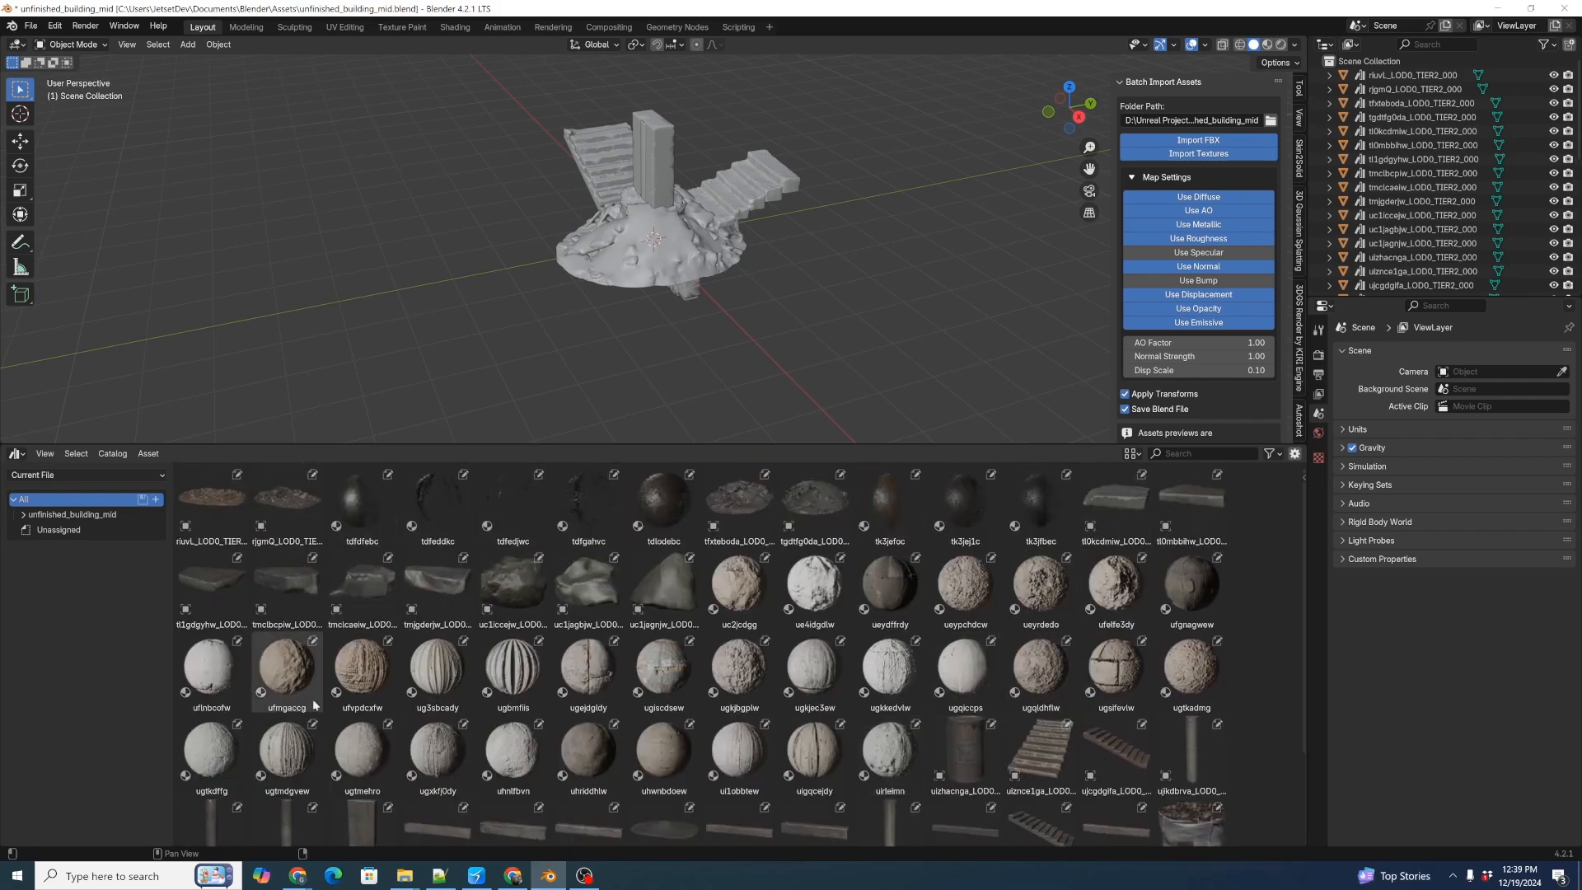
scroll(595, 752, down, 2)
scroll(593, 748, down, 2)
scroll(708, 716, up, 2)
scroll(838, 646, down, 2)
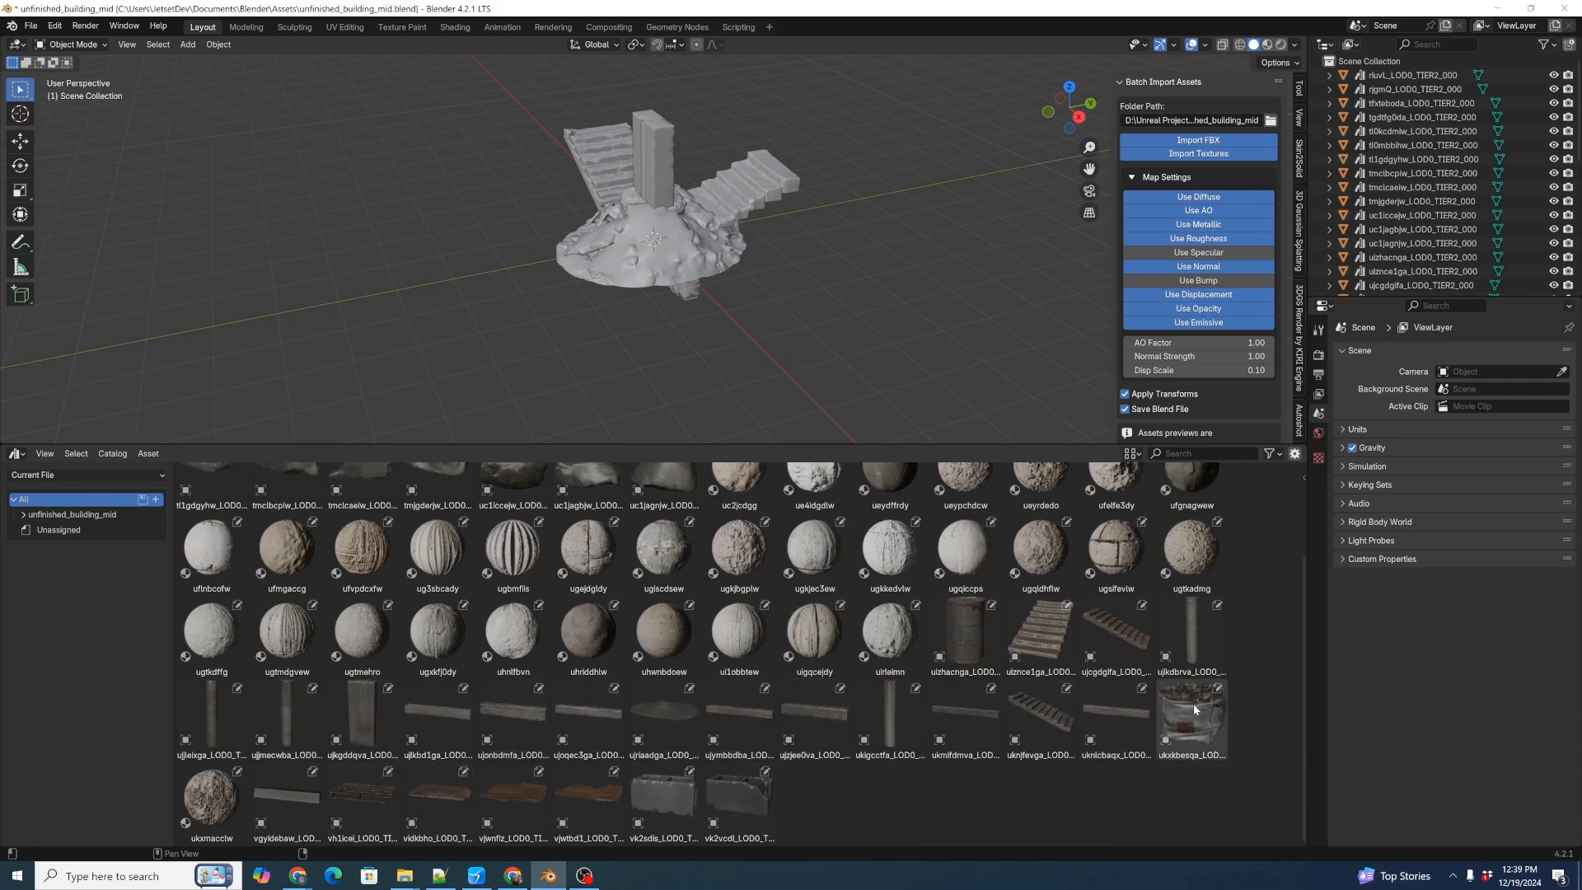
Save the blend file, pack all external resources into it, and save it again.
scroll(1186, 717, up, 3)
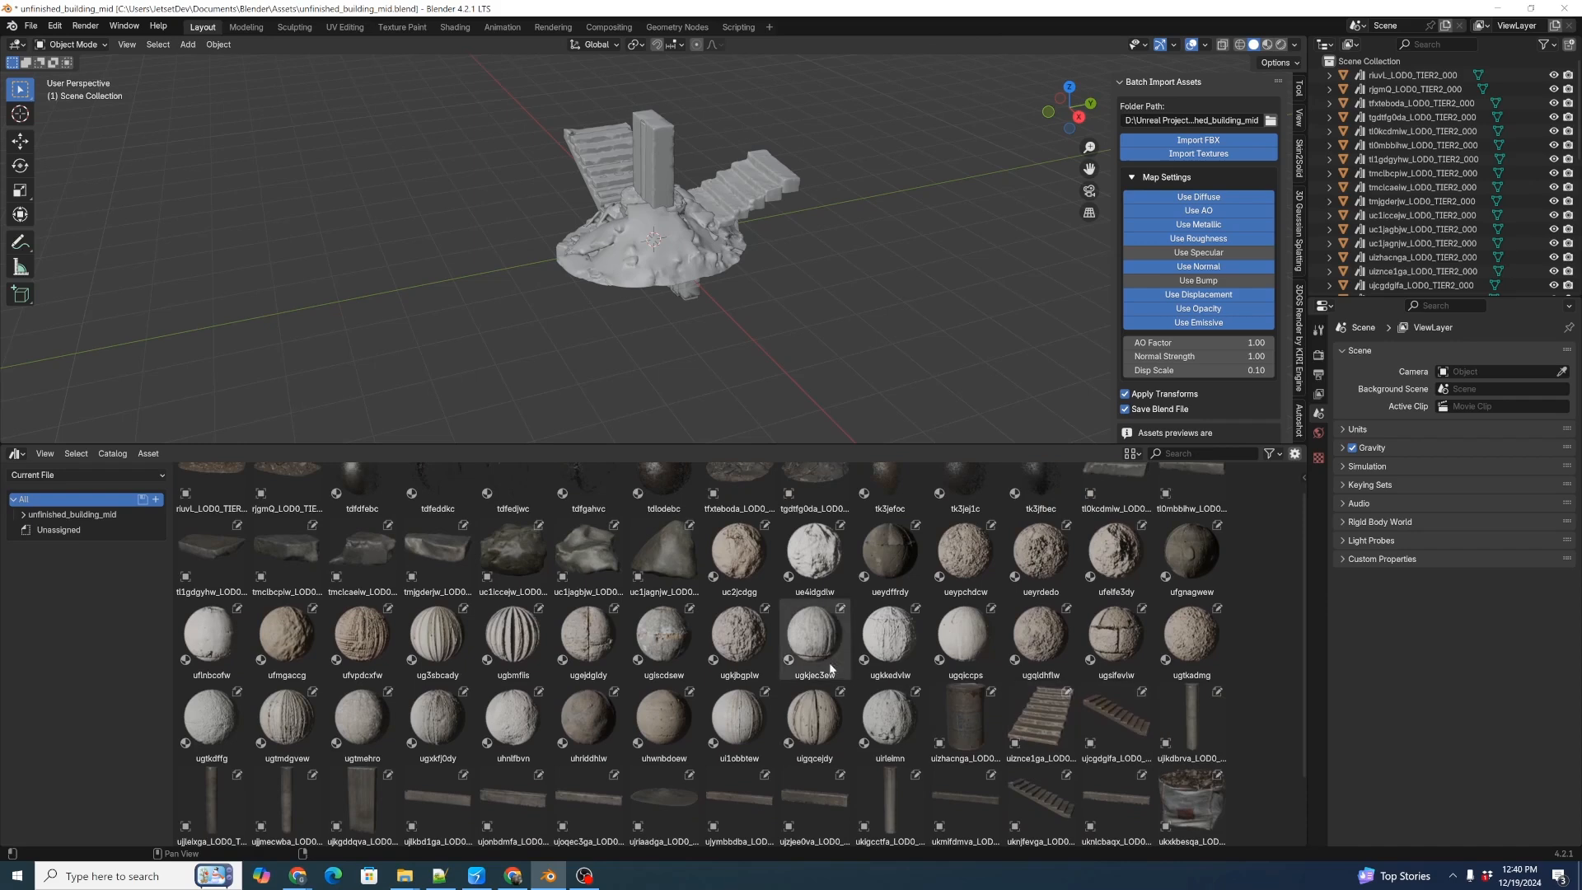
scroll(718, 635, up, 1)
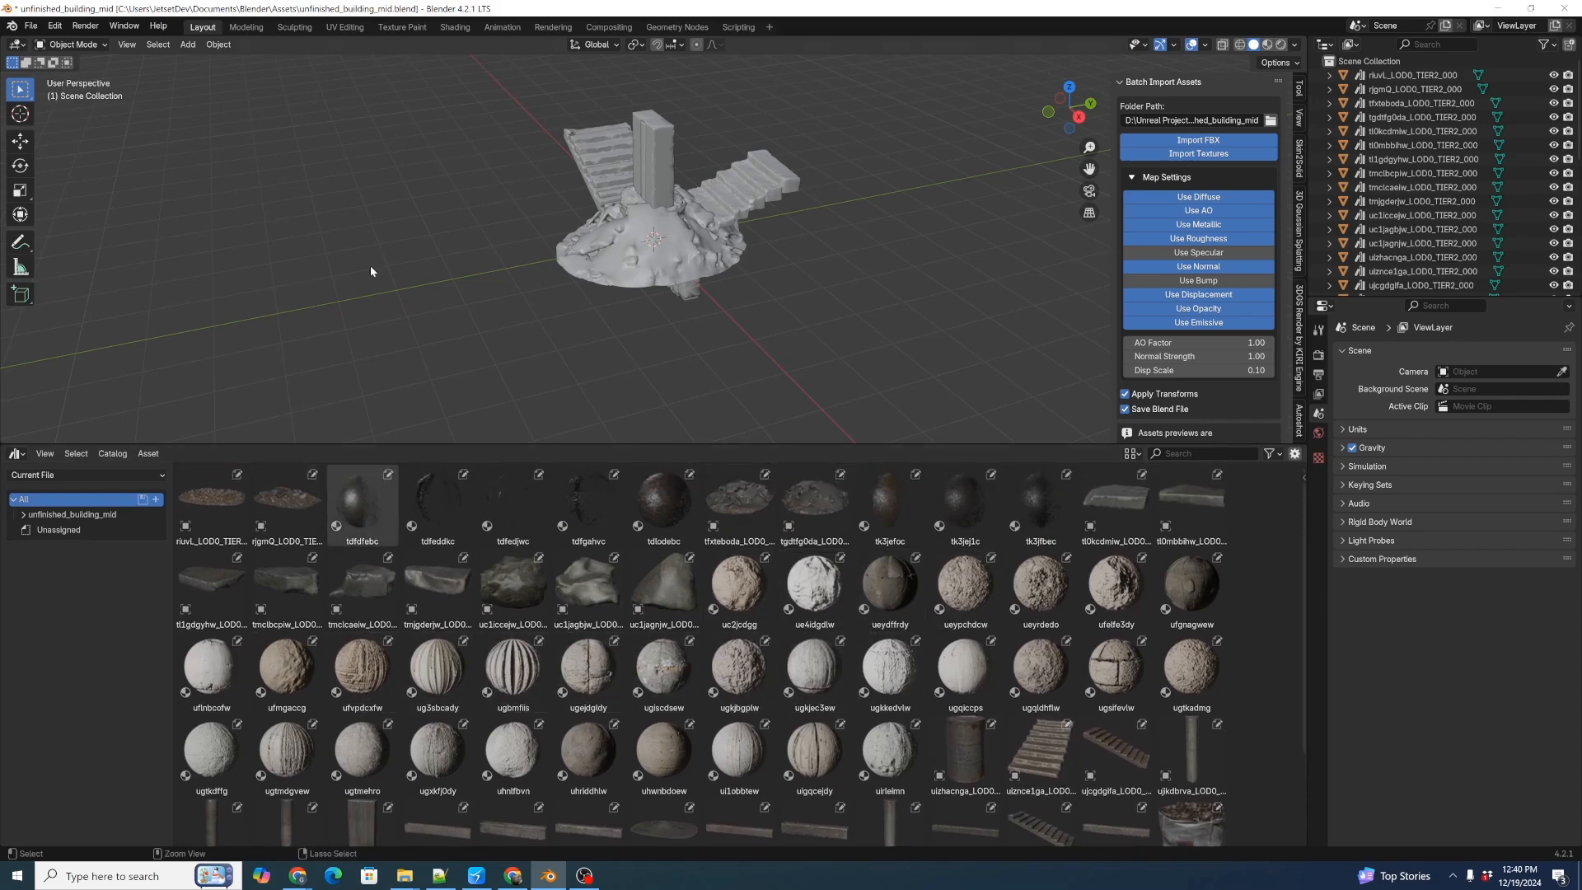
key(ctrl+s)
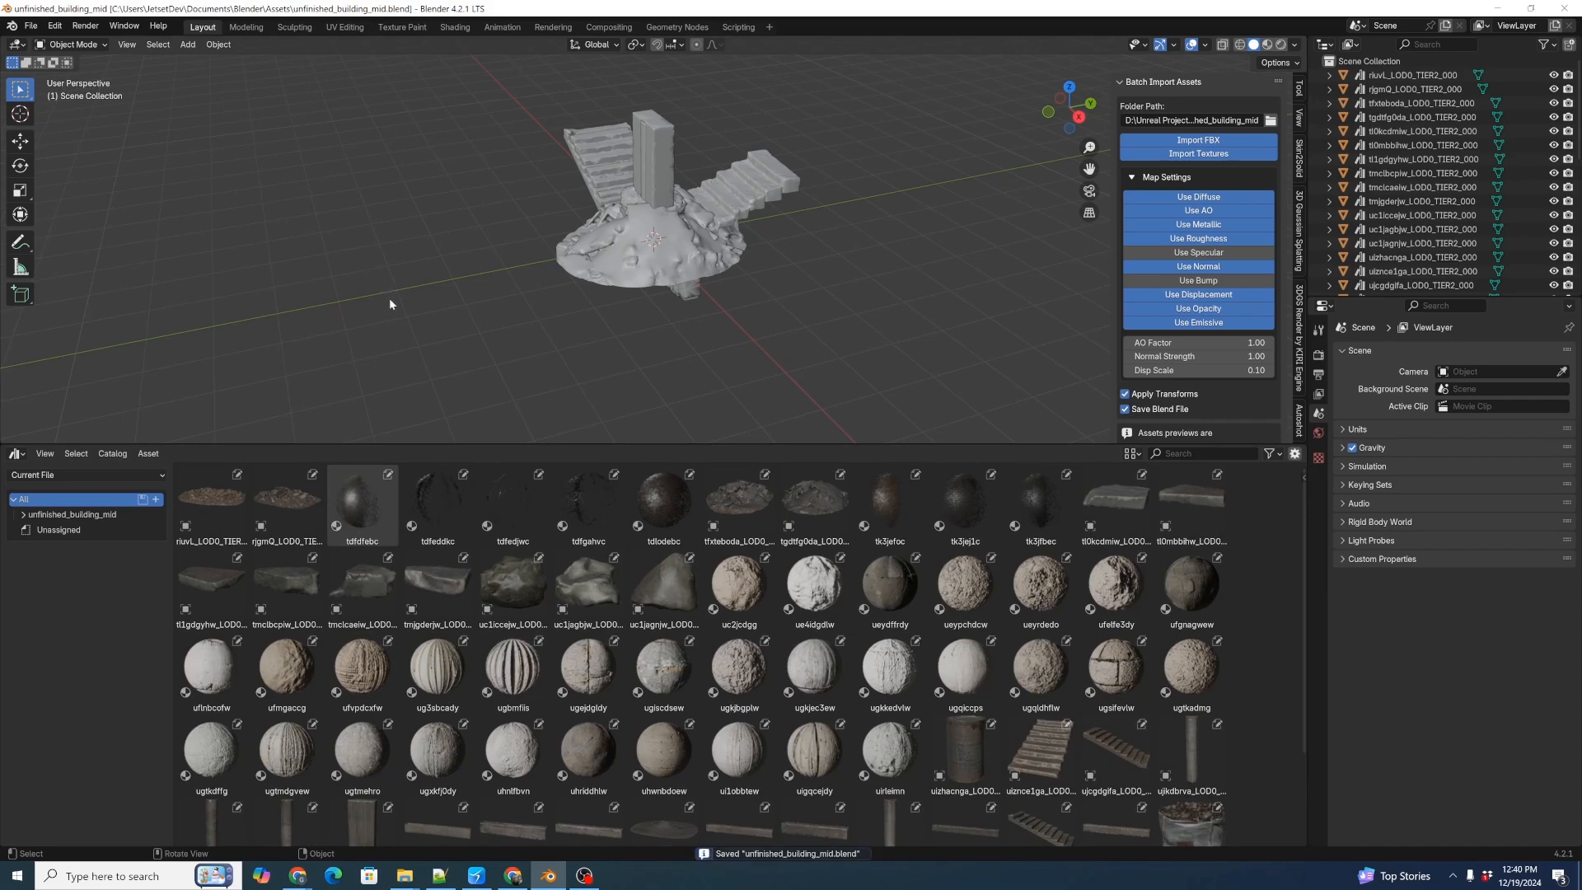
click(30, 26)
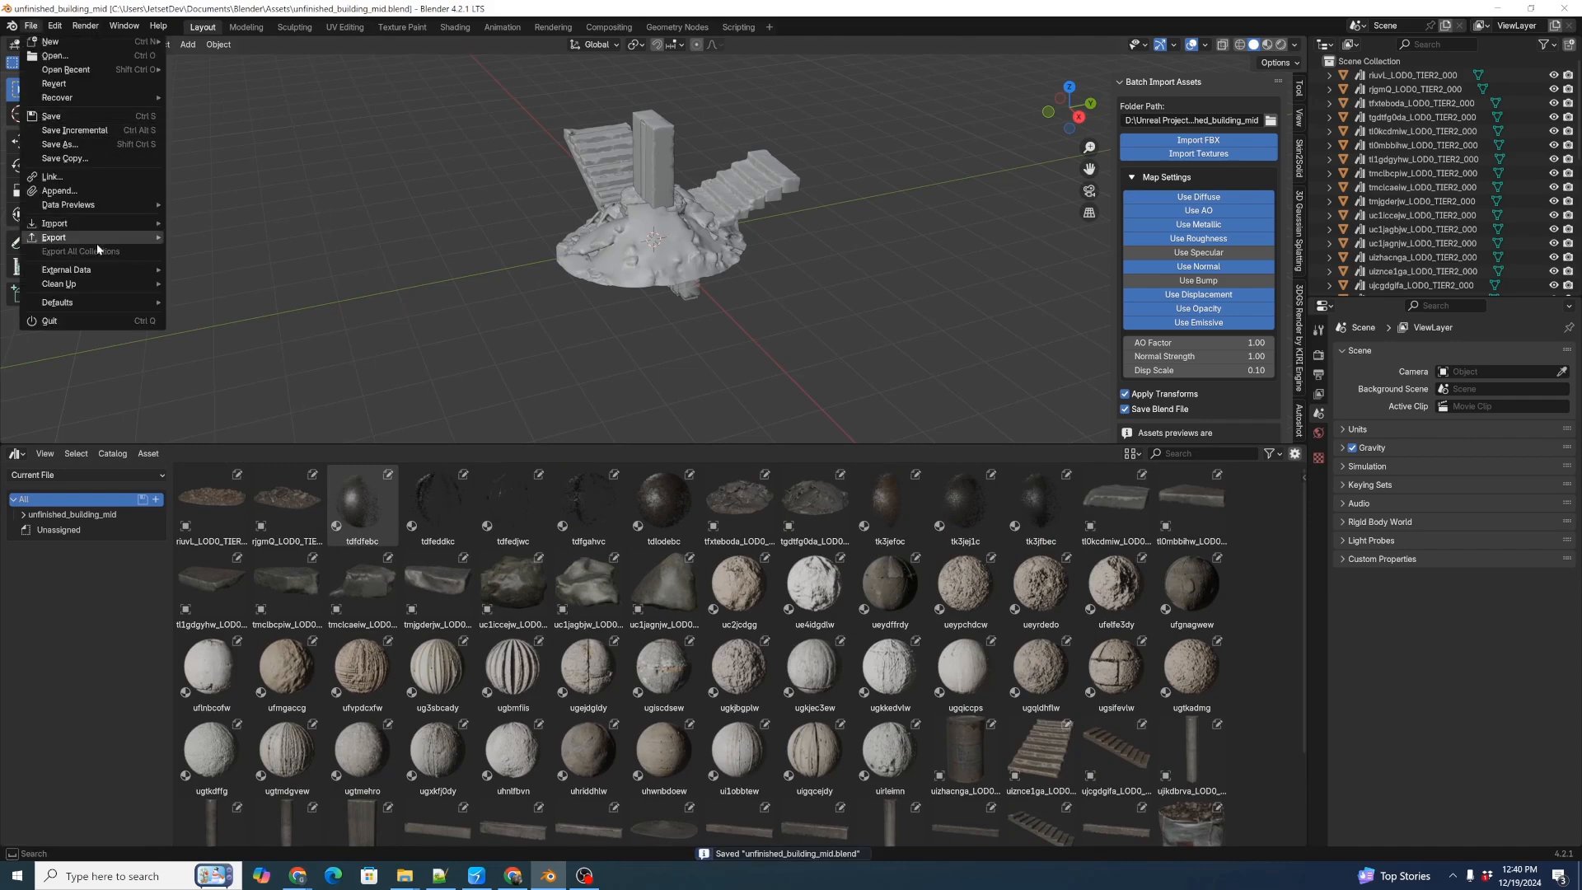
mouse_move(107, 270)
click(265, 304)
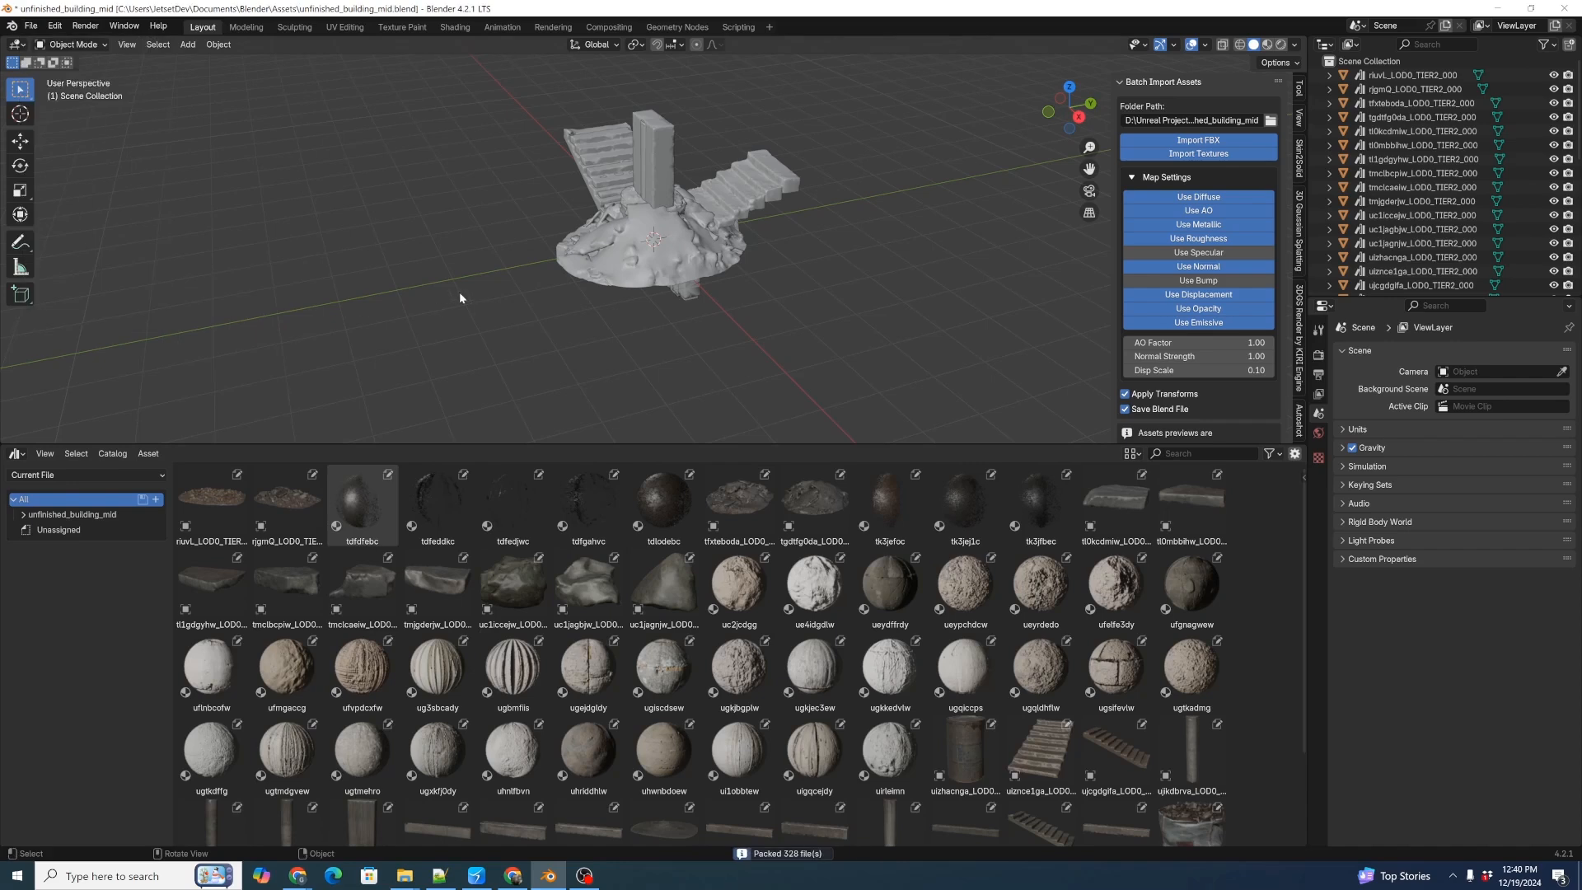
key(ctrl)
key(ctrl+s)
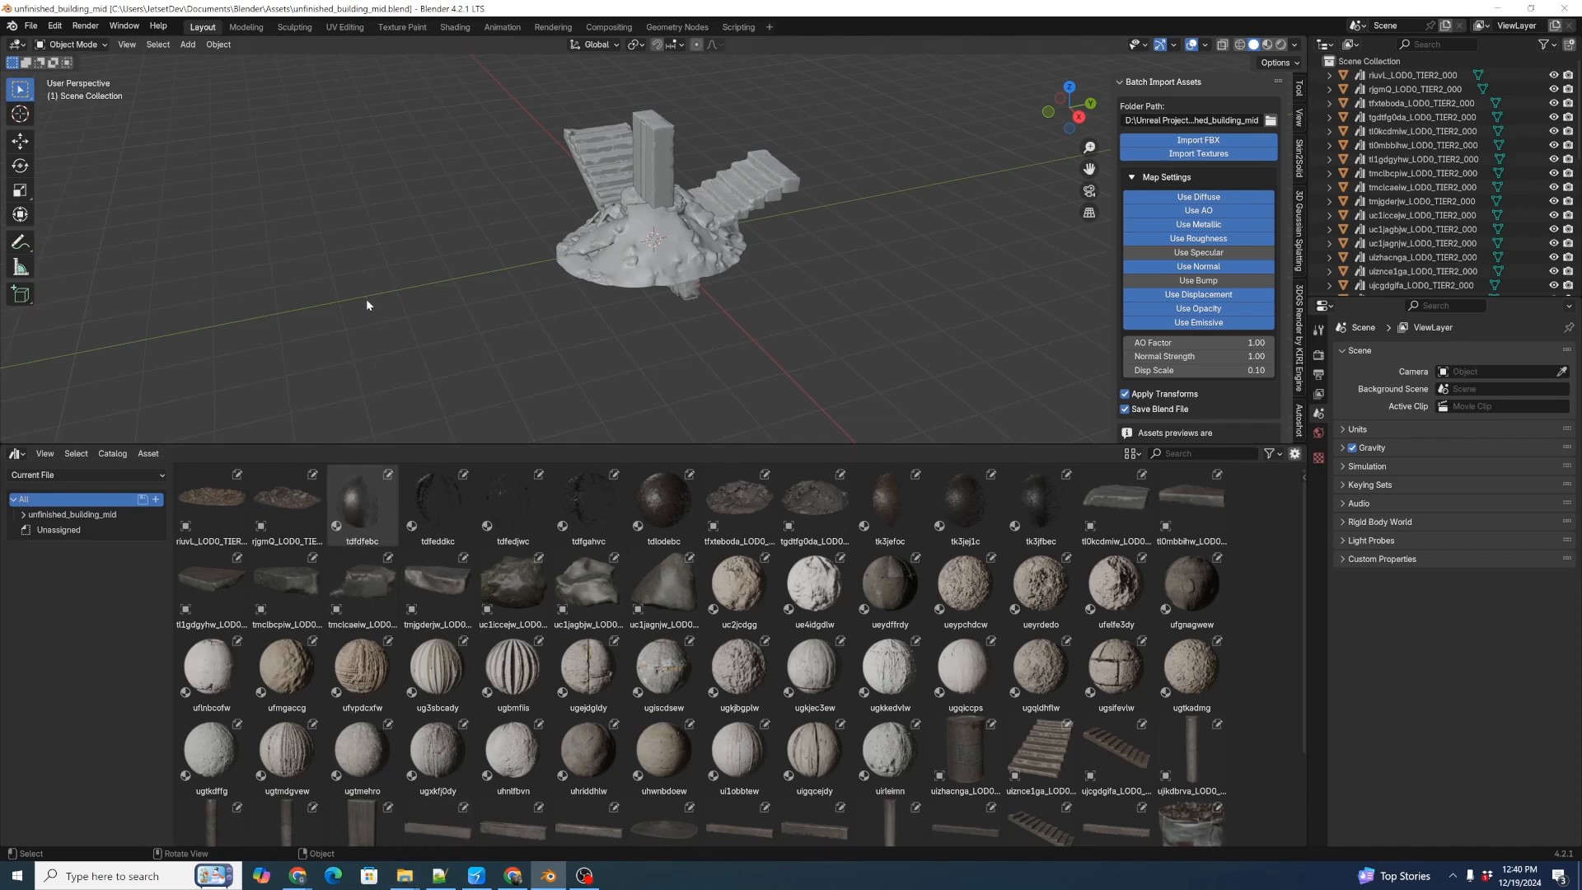
Create a new General file and delete the default cube.
key(ctrl+n)
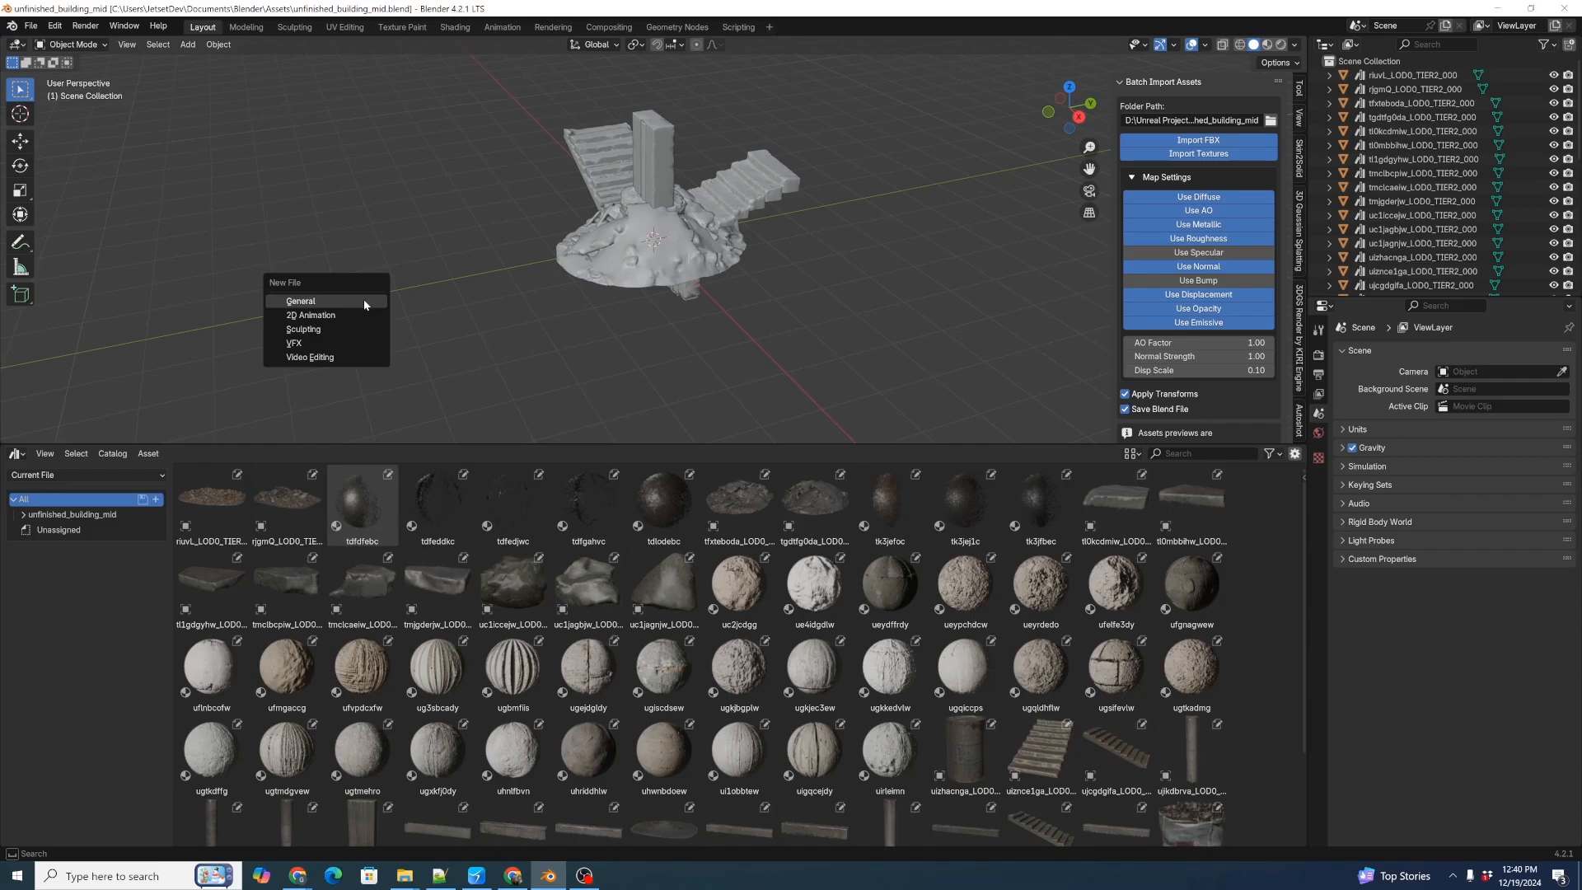
click(363, 299)
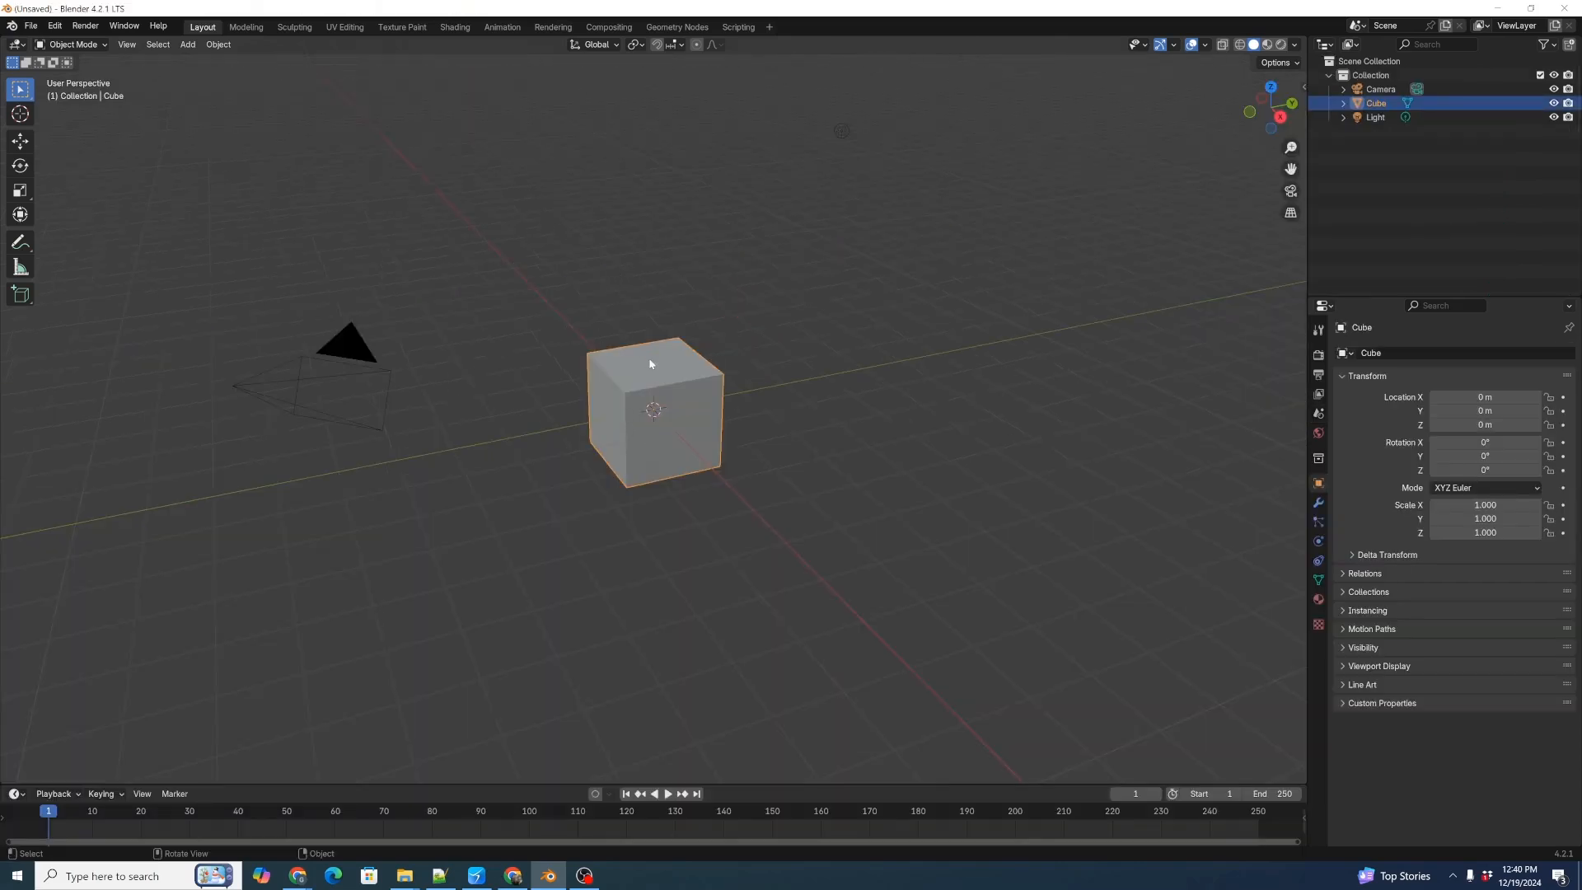
key(x)
click(672, 395)
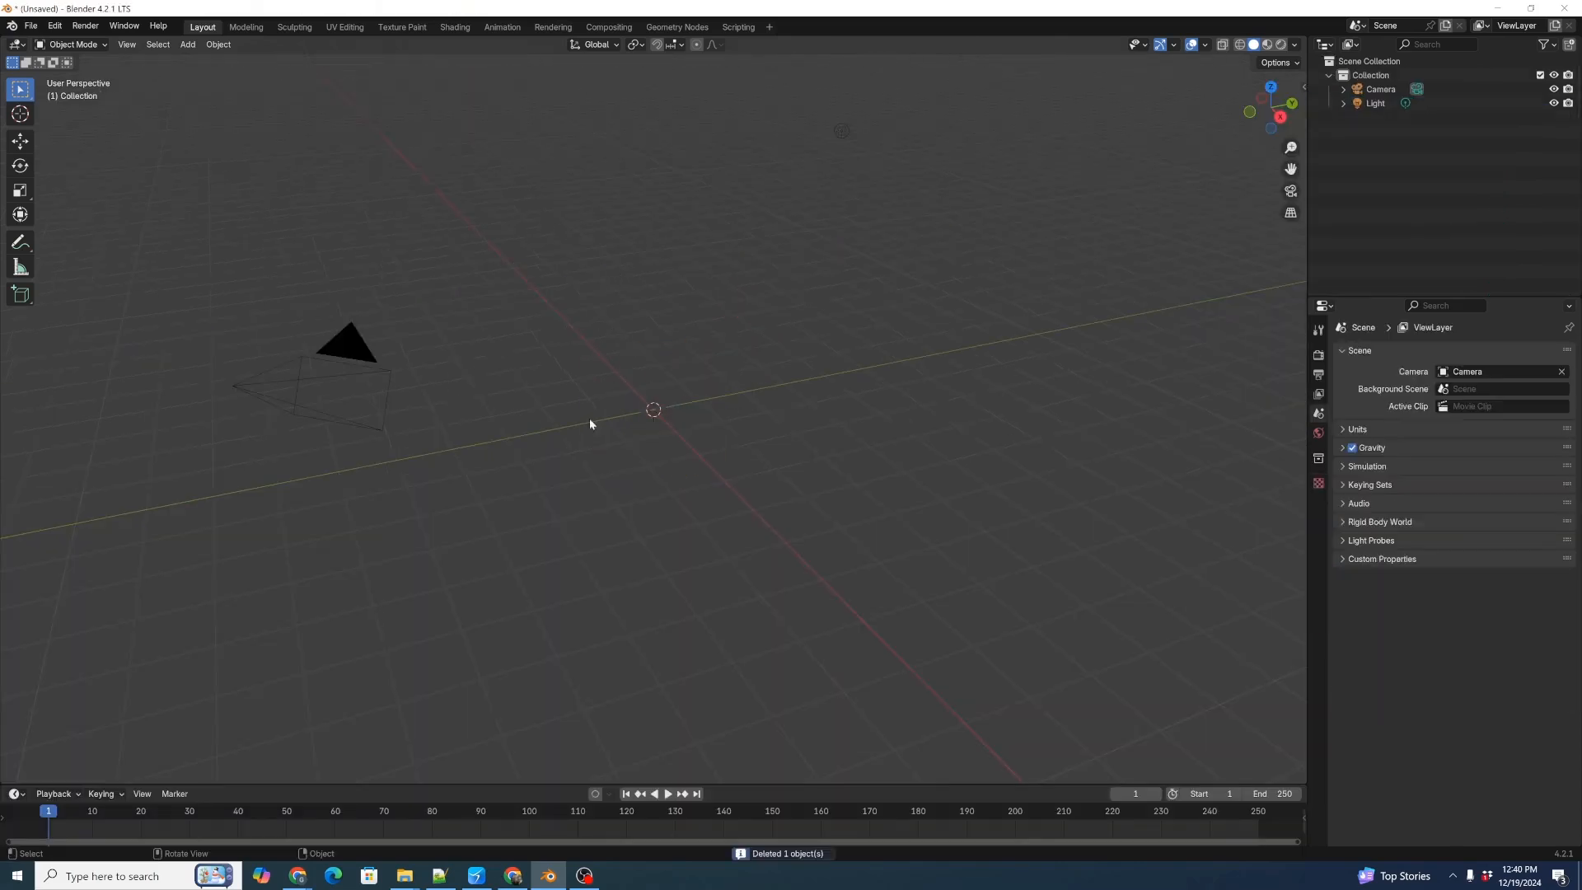
Add a mesh plane at the origin and switch the viewport shading to Material Preview.
middle_drag(590, 422, 595, 434)
key(shift+a)
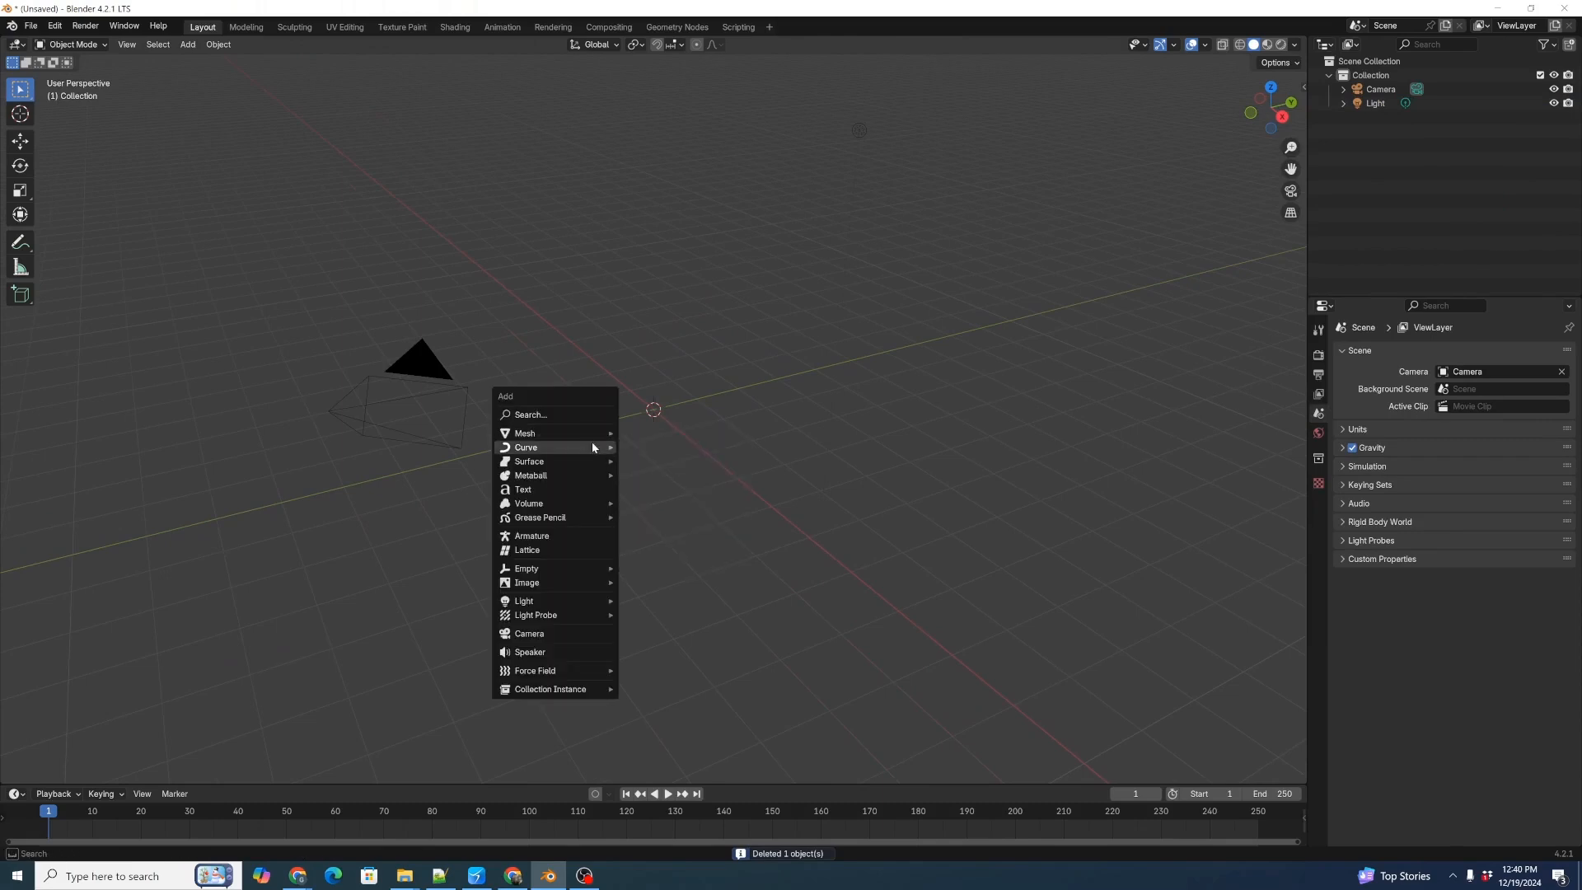
mouse_move(594, 434)
click(650, 434)
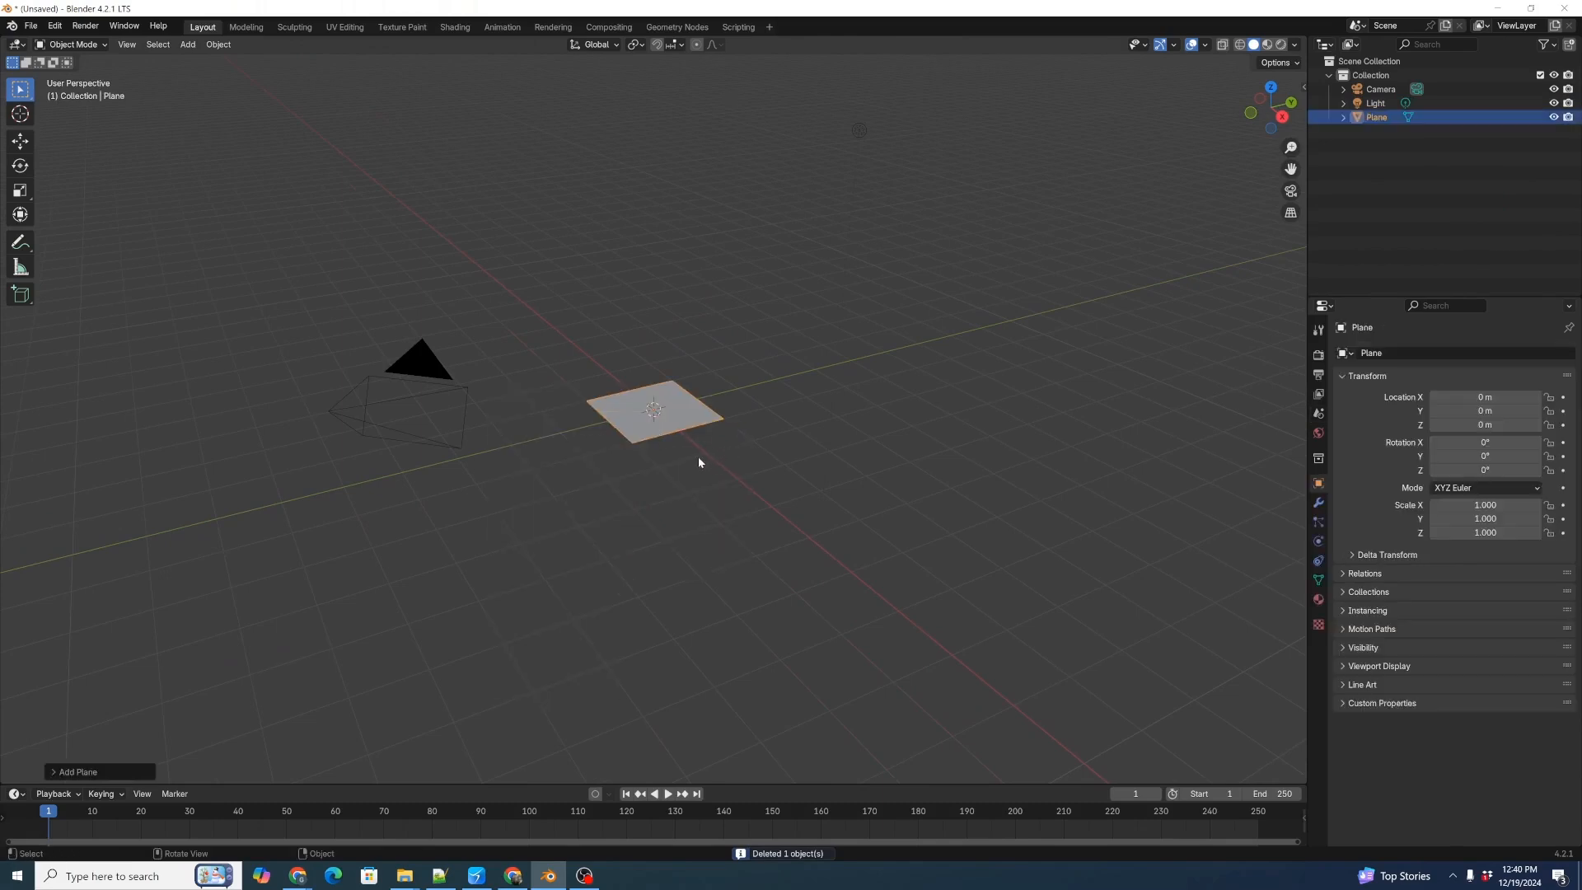
scroll(696, 462, up, 4)
key(z)
click(441, 735)
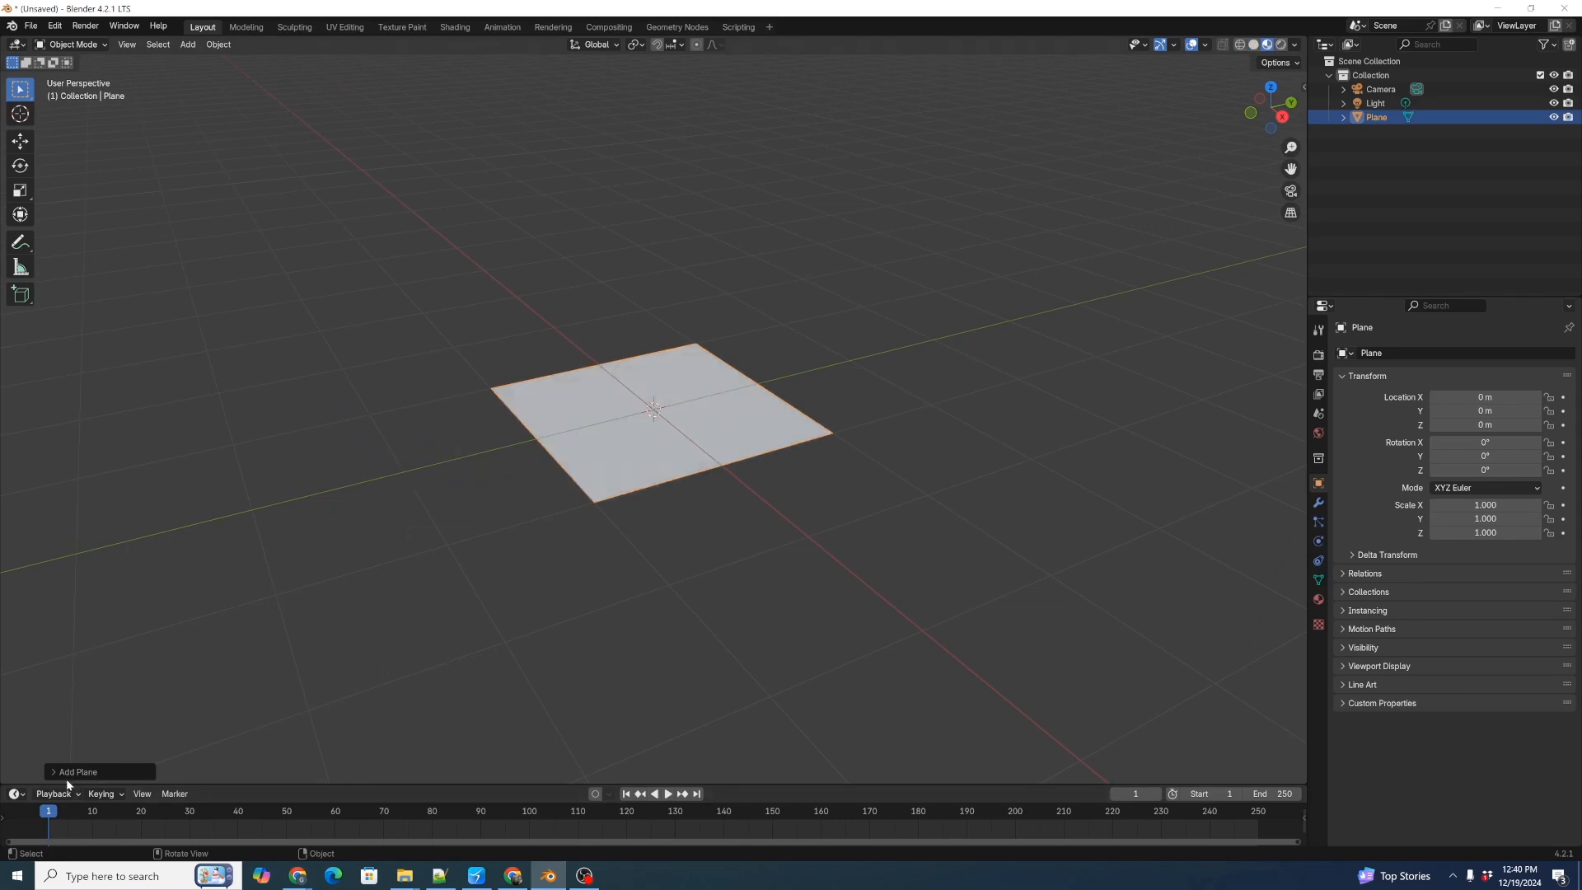
Enlarge the timeline area, turn it into an Asset Browser, and show the Materials catalog of unfinished_building_mid.
drag(66, 783, 115, 498)
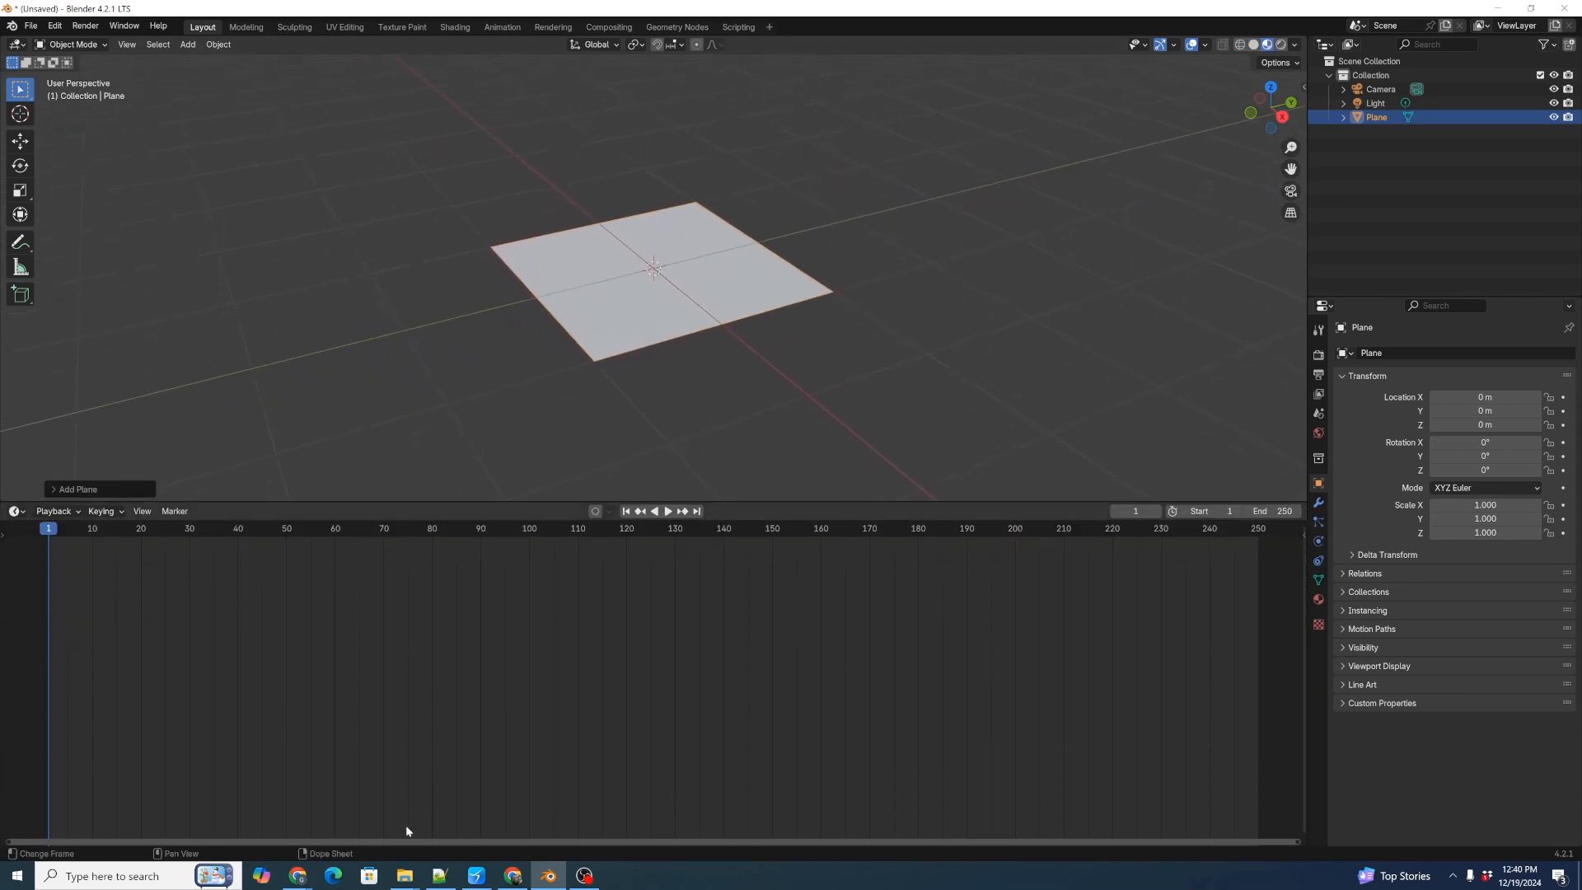
key(shift+F1)
key(shift+F1)
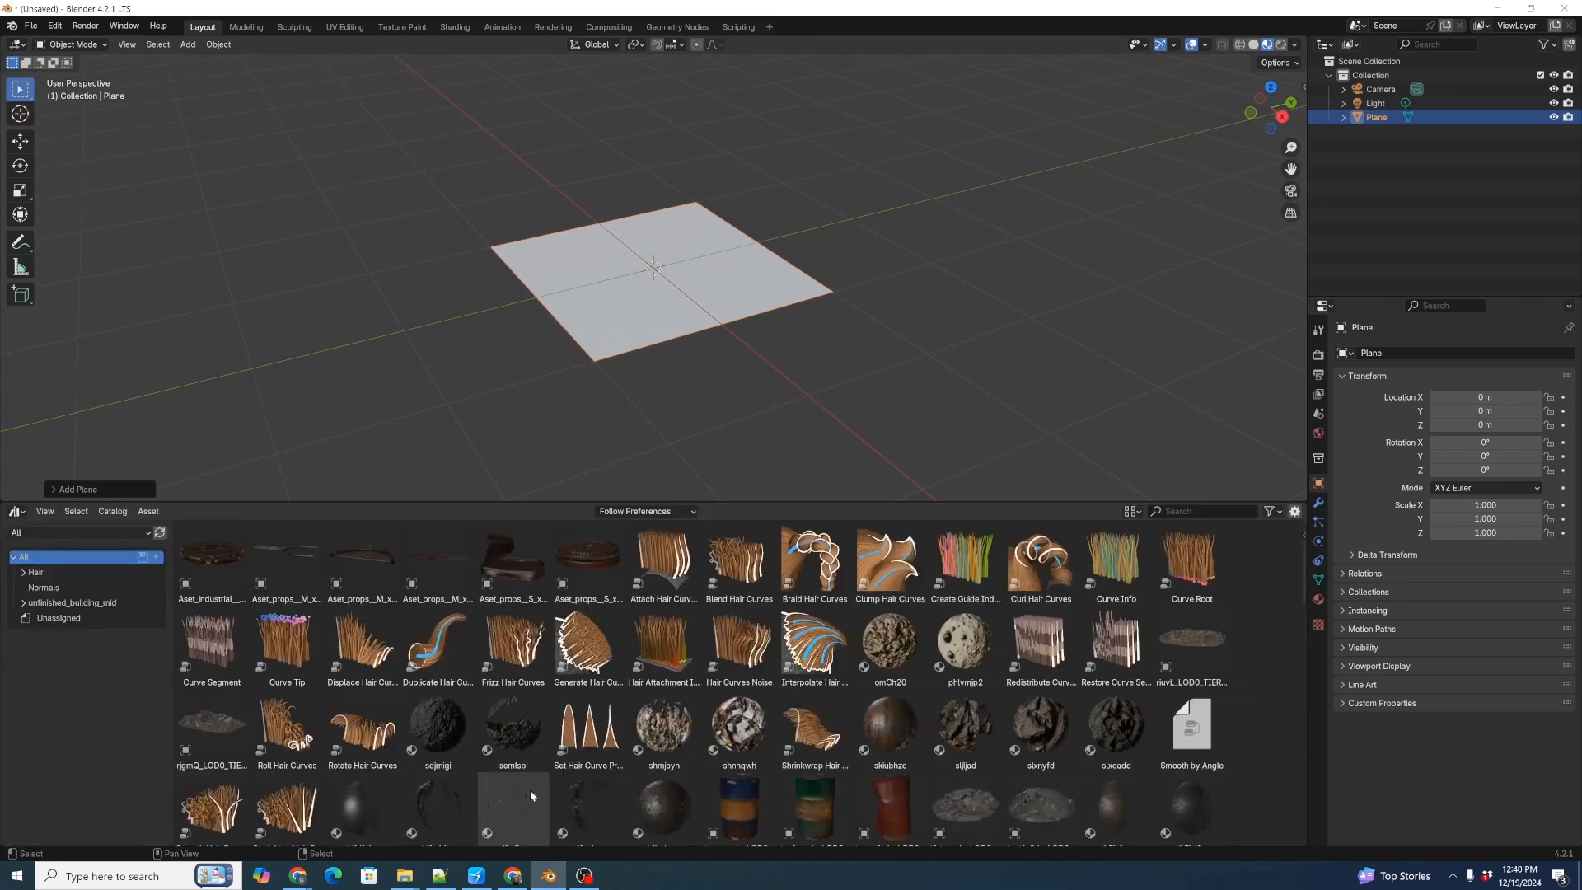
click(23, 603)
click(73, 604)
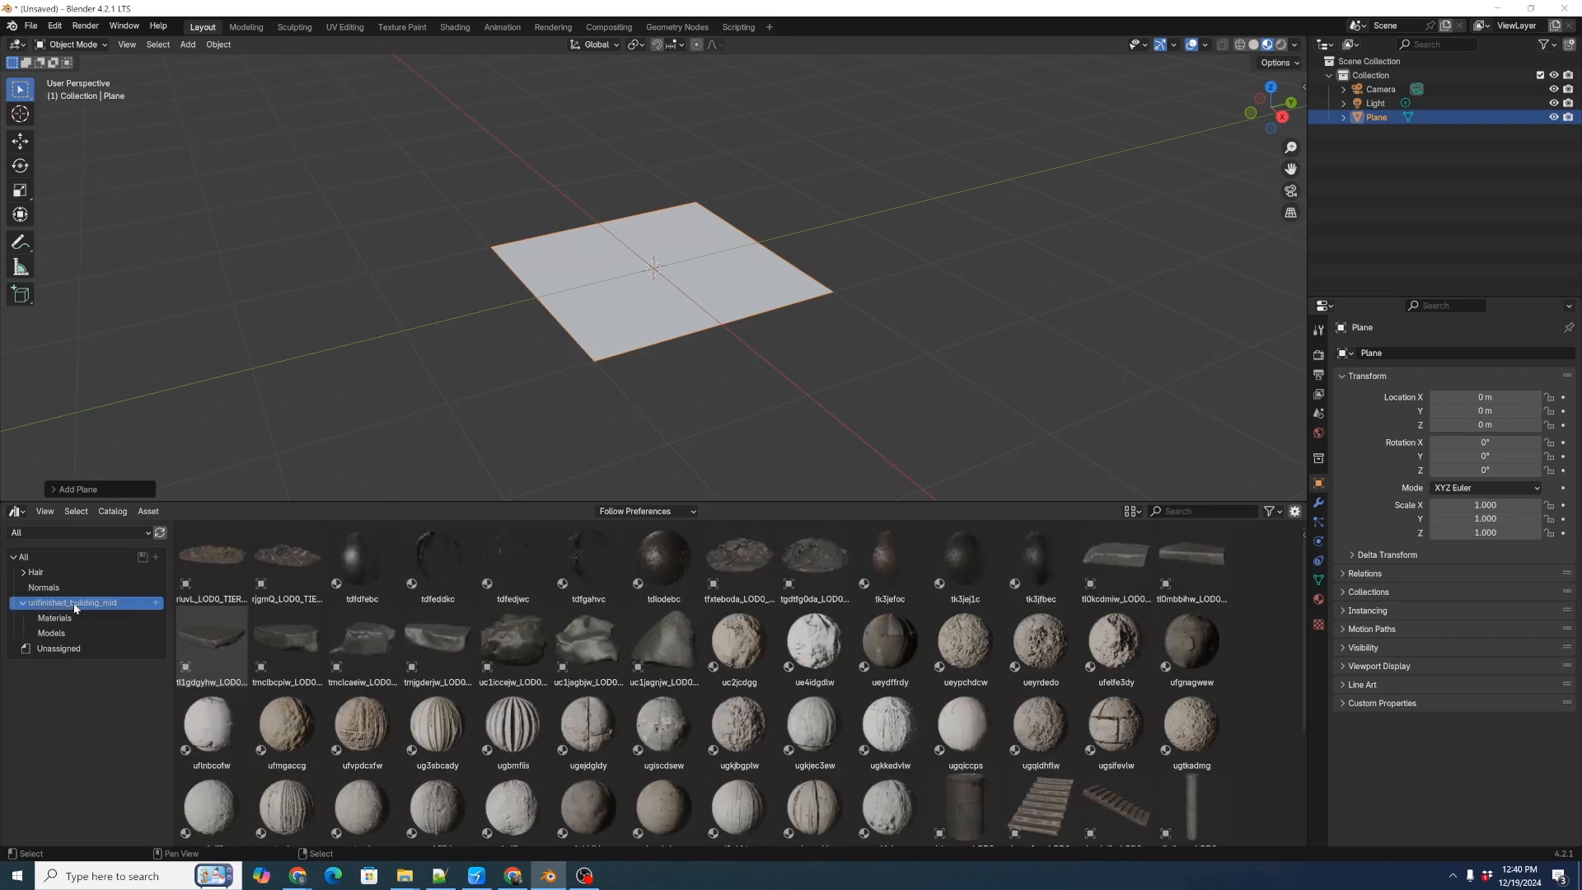
click(79, 617)
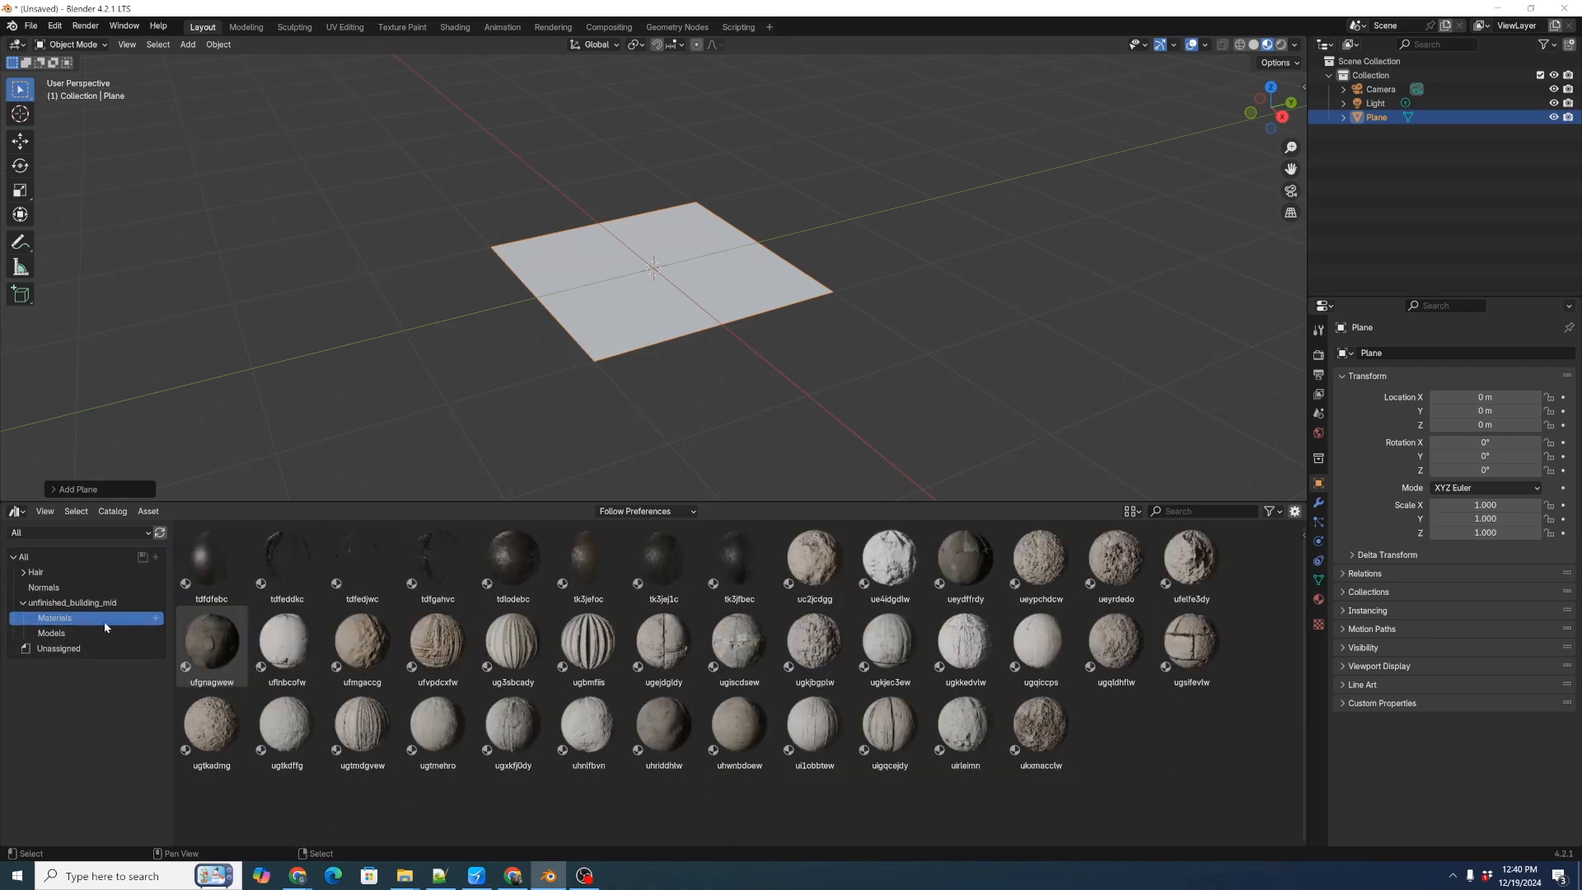
Try out materials from the catalog on the plane, ending with ugkjbgplw.
drag(403, 639, 636, 307)
scroll(659, 301, up, 3)
drag(814, 639, 688, 323)
drag(811, 635, 713, 382)
middle_drag(713, 382, 685, 403)
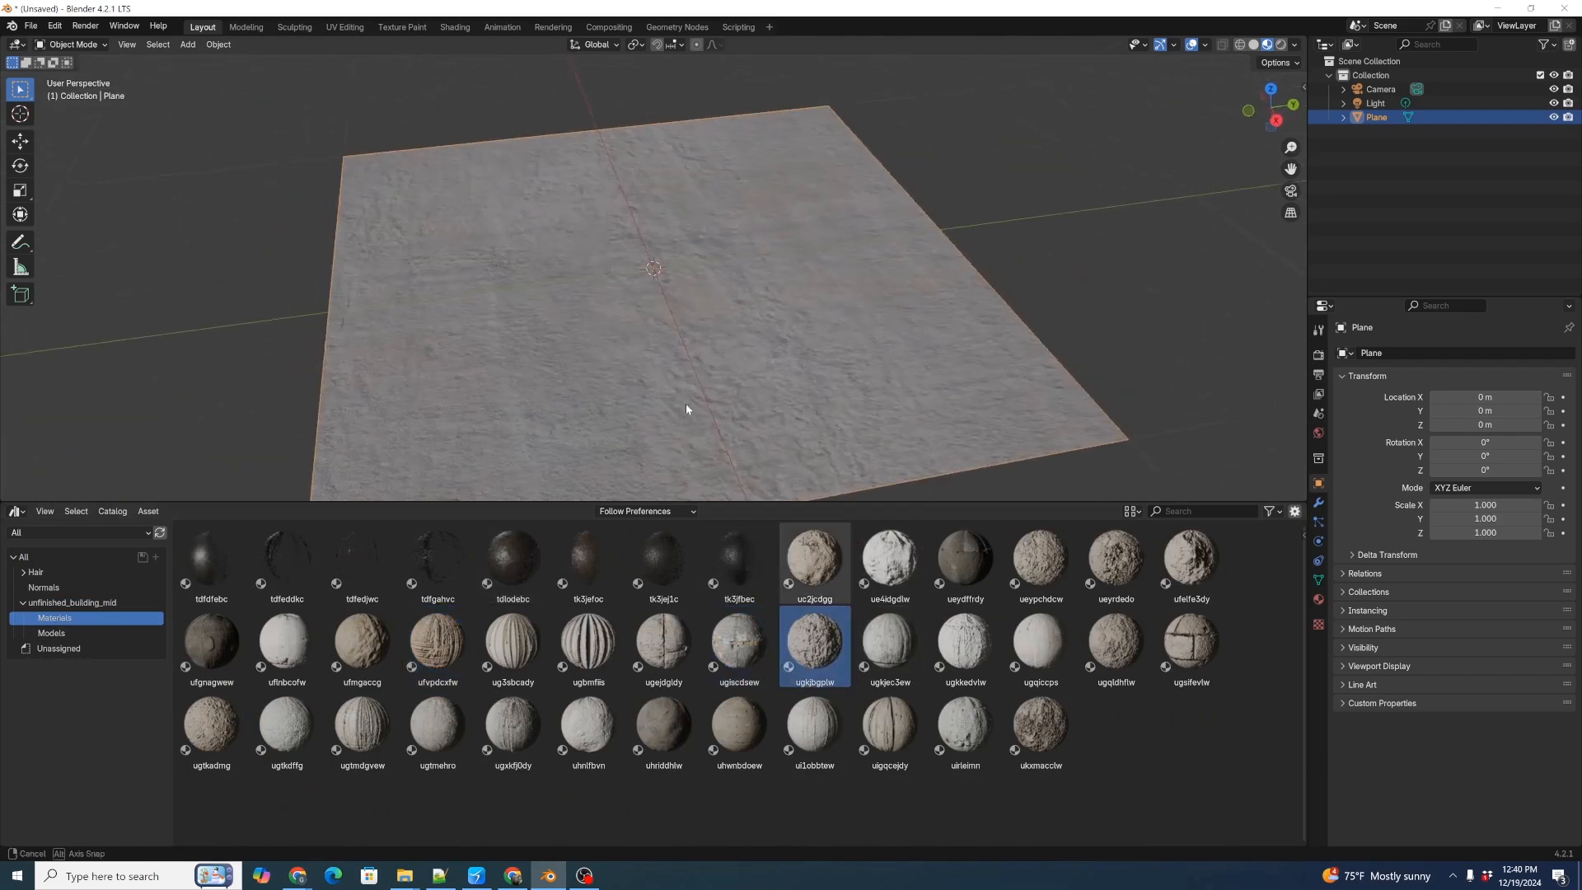
Apply the ugkjec3ew material to the plane.
drag(885, 637, 729, 363)
mouse_move(729, 363)
middle_down()
mouse_move(741, 385)
mouse_move(687, 387)
mouse_move(716, 361)
middle_up()
scroll(716, 361, down, 4)
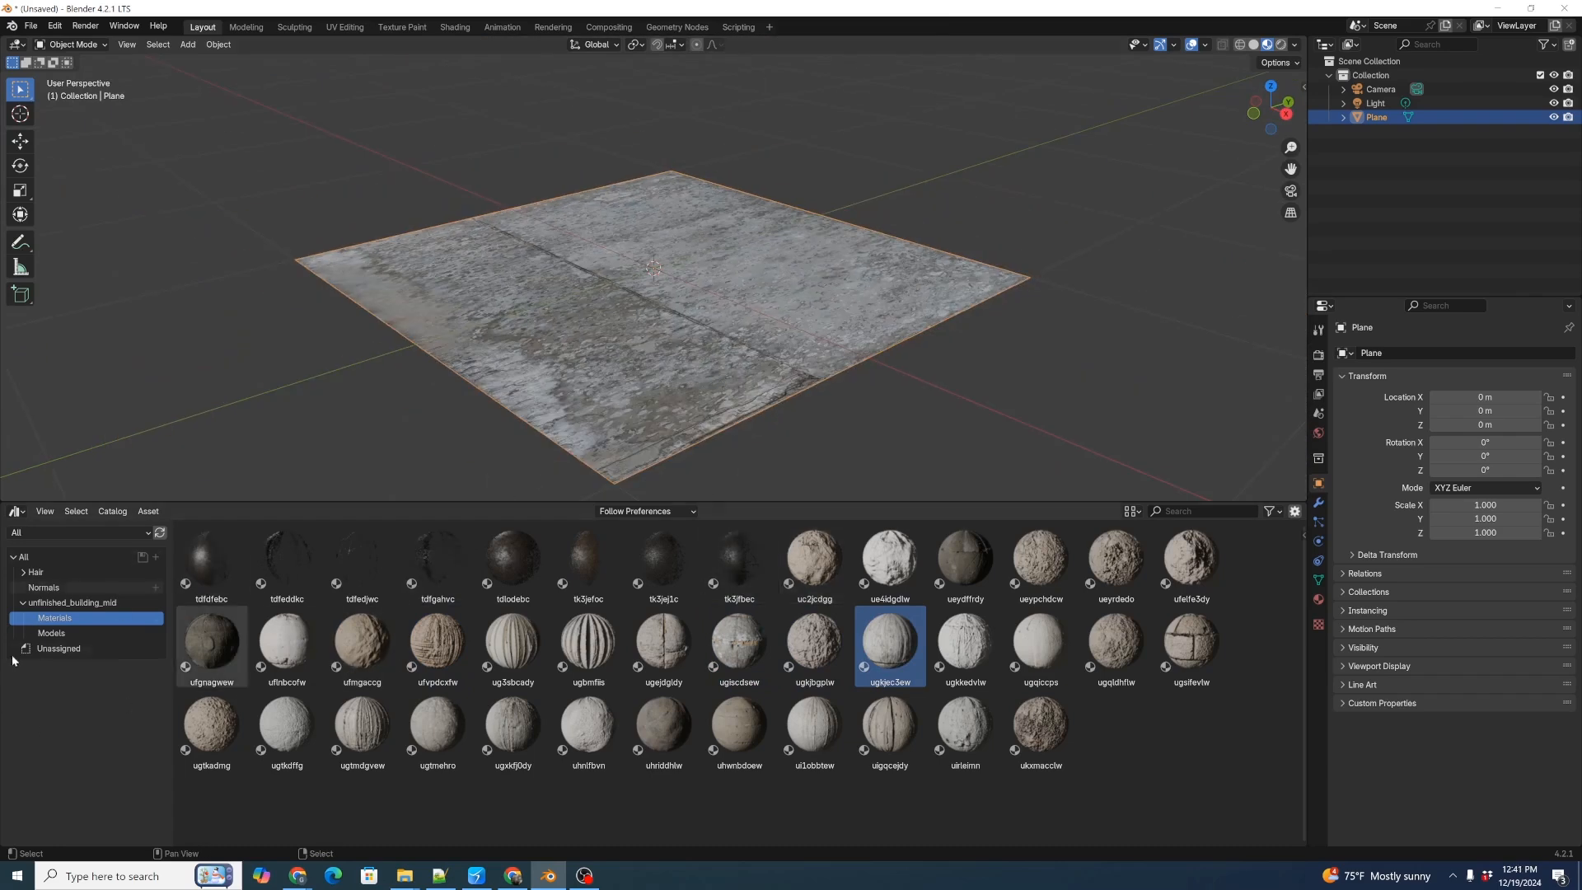
Place the uiznce1ga_LOD0_TIER2_000 staircase from the Models catalog beside the plane, at about X -0.2 m, Y -2.9 m.
click(45, 633)
drag(210, 639, 378, 398)
scroll(423, 367, down, 4)
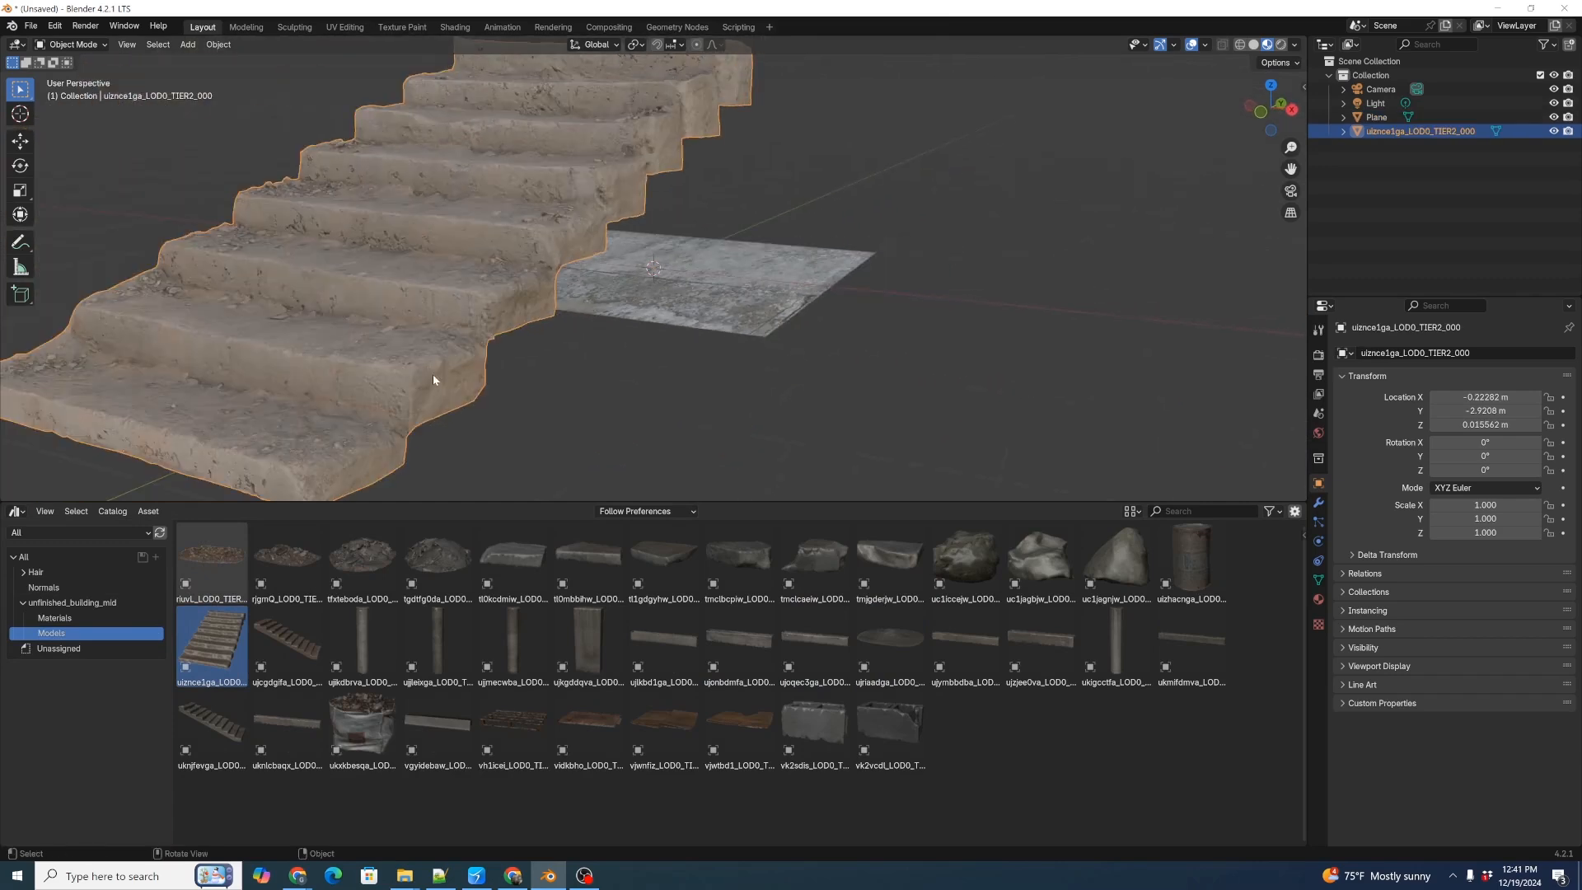
scroll(675, 399, down, 3)
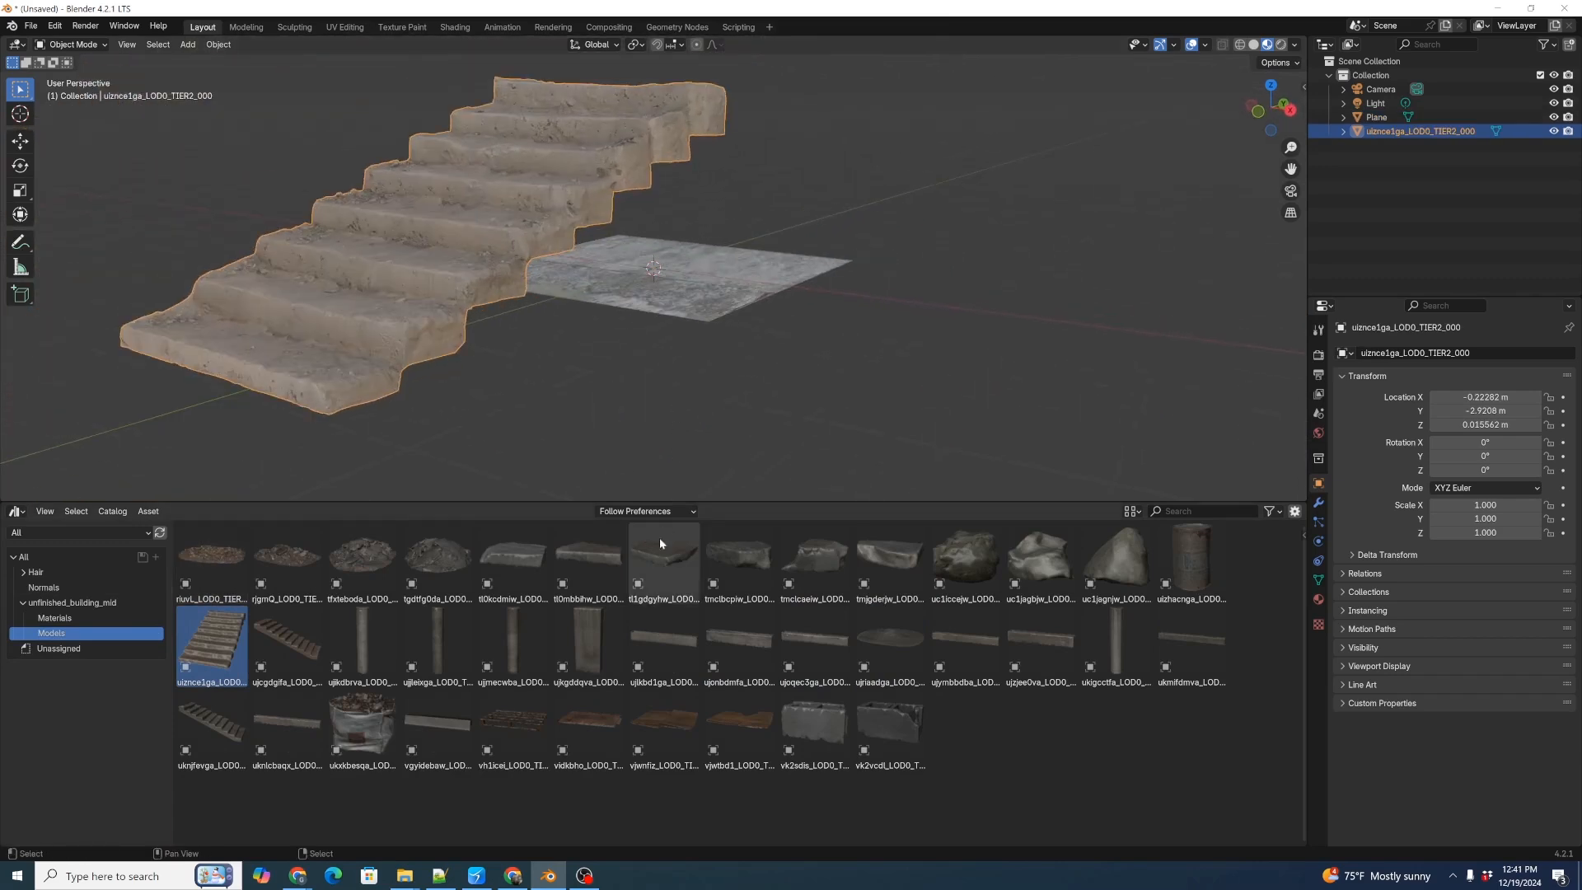
Place the ujkgddqva concrete pillar at about X 1.8 m, Y -1.1 m and the ujrlaadga ground patch at about X 1.2 m, Y -1.7 m.
drag(579, 644, 877, 338)
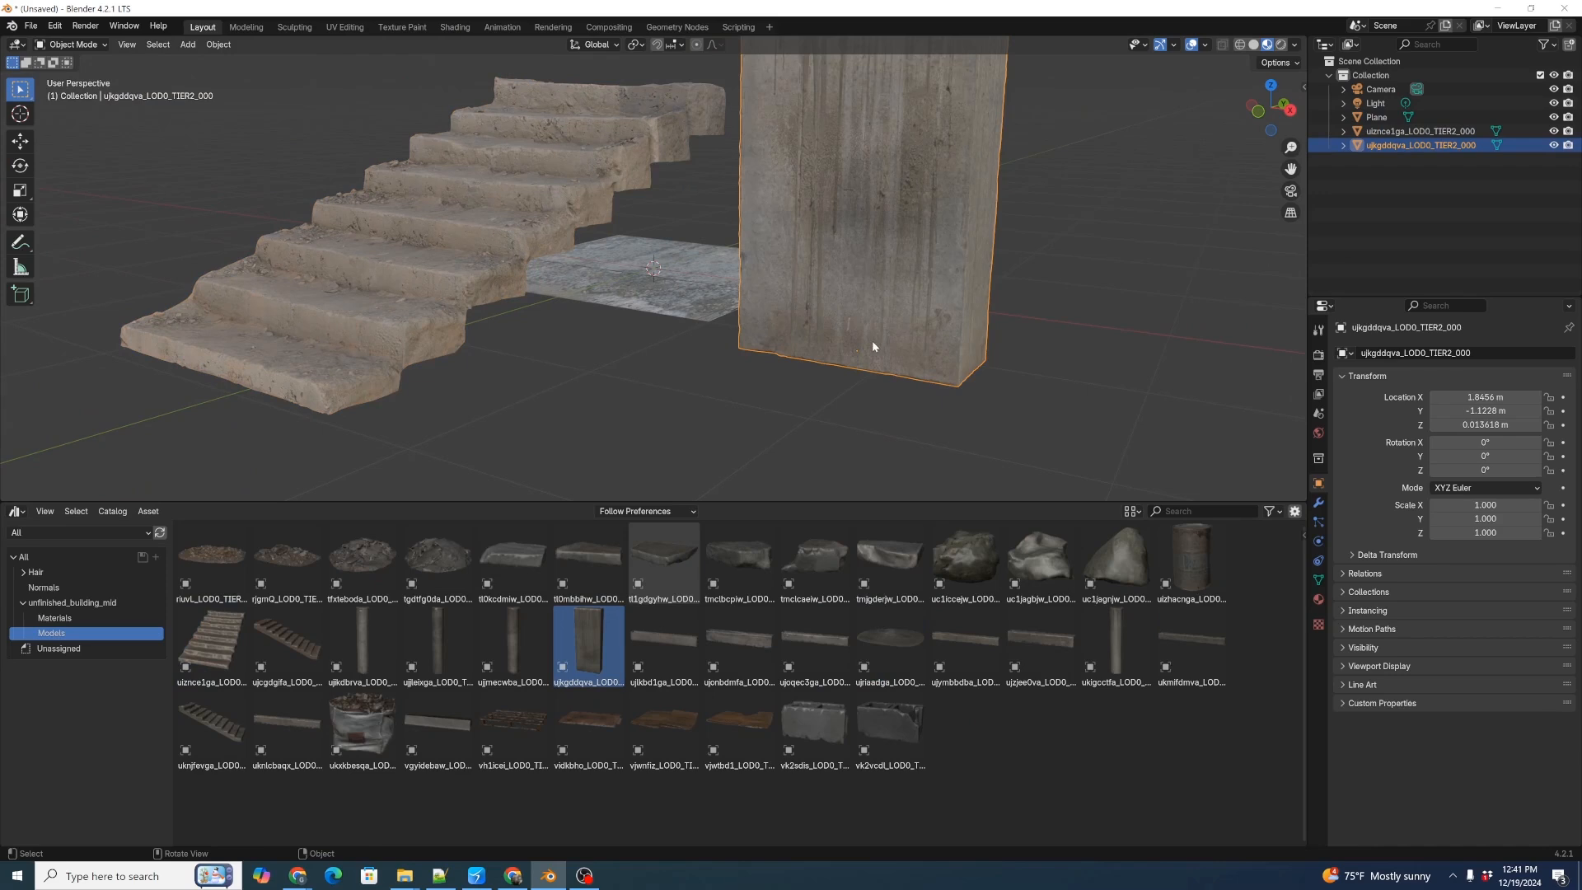
middle_drag(916, 300, 978, 354)
drag(890, 641, 900, 408)
middle_drag(900, 408, 741, 349)
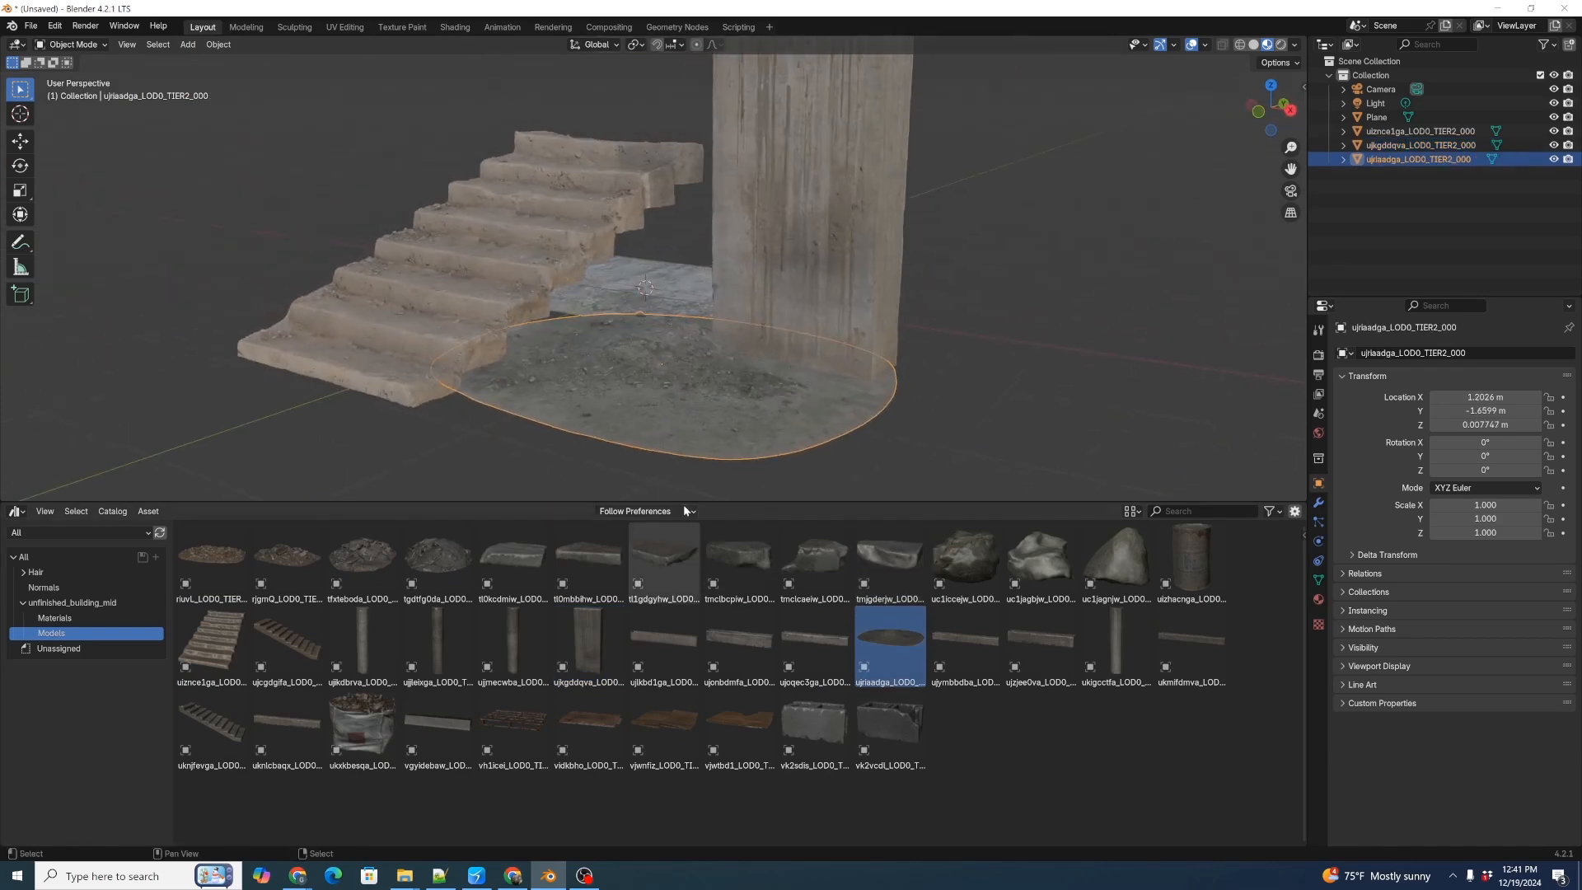
middle_drag(779, 407, 833, 318)
scroll(890, 290, up, 4)
middle_drag(909, 283, 928, 254)
scroll(928, 255, down, 7)
middle_drag(808, 321, 812, 265)
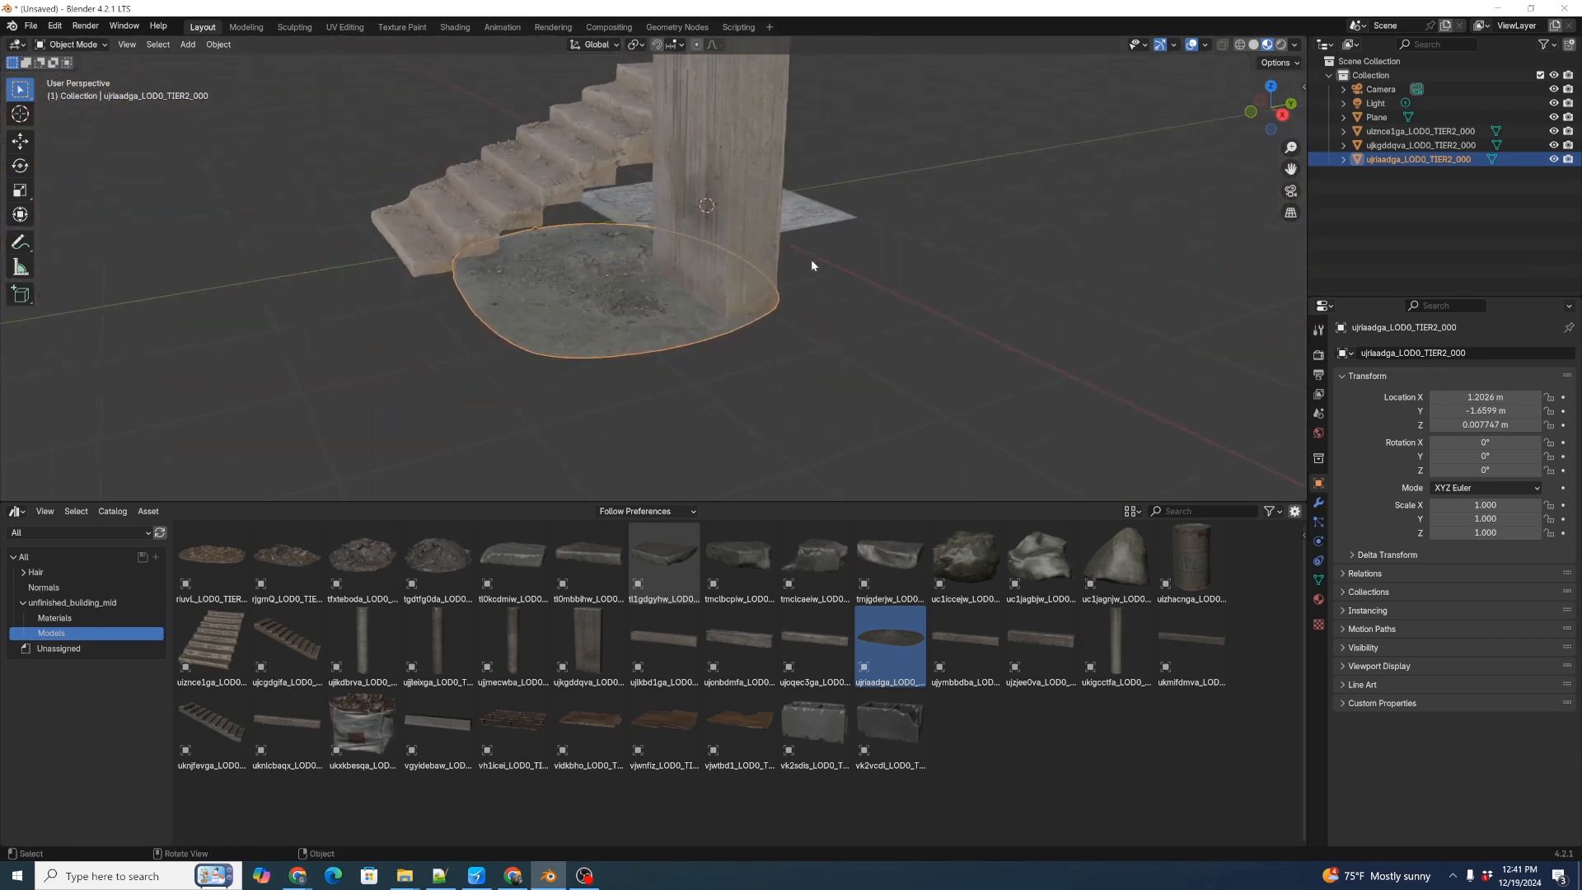